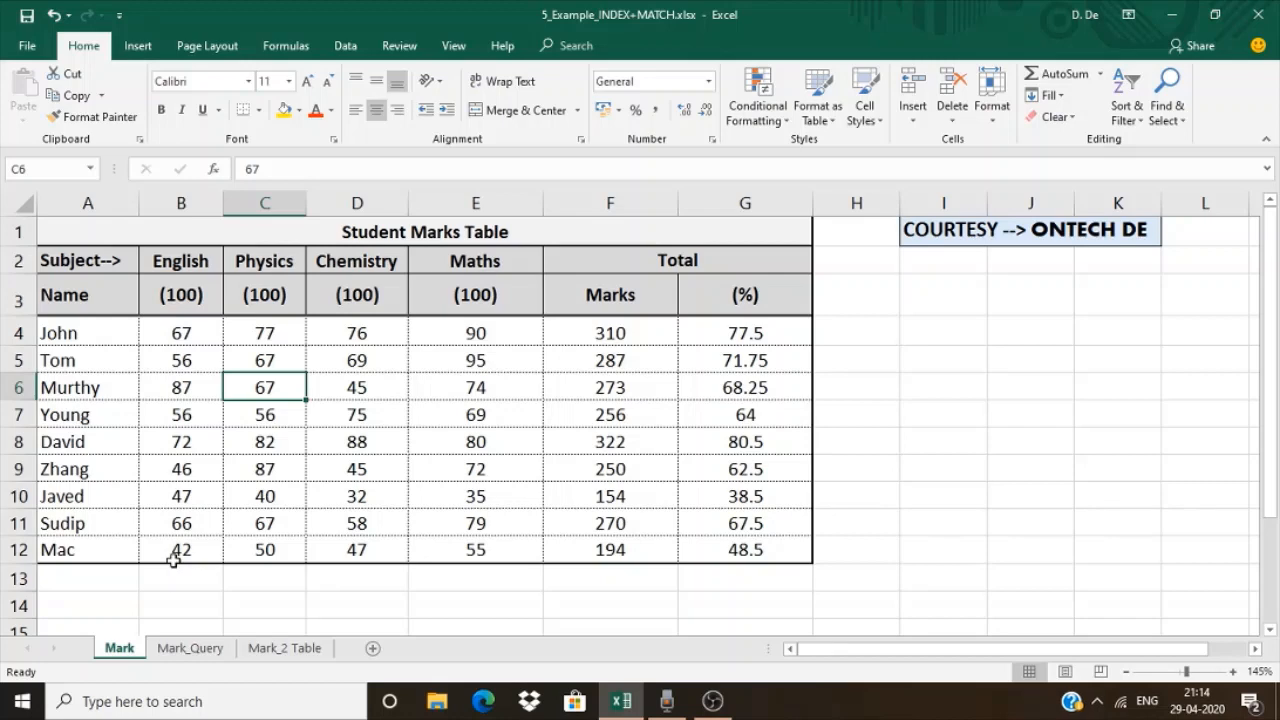
On the Mark_Query sheet, enter =INDEX(A4:A12,3) in cell I5 for the one-dimensional range example
{"action": "left_click", "coordinate": [183, 651]}
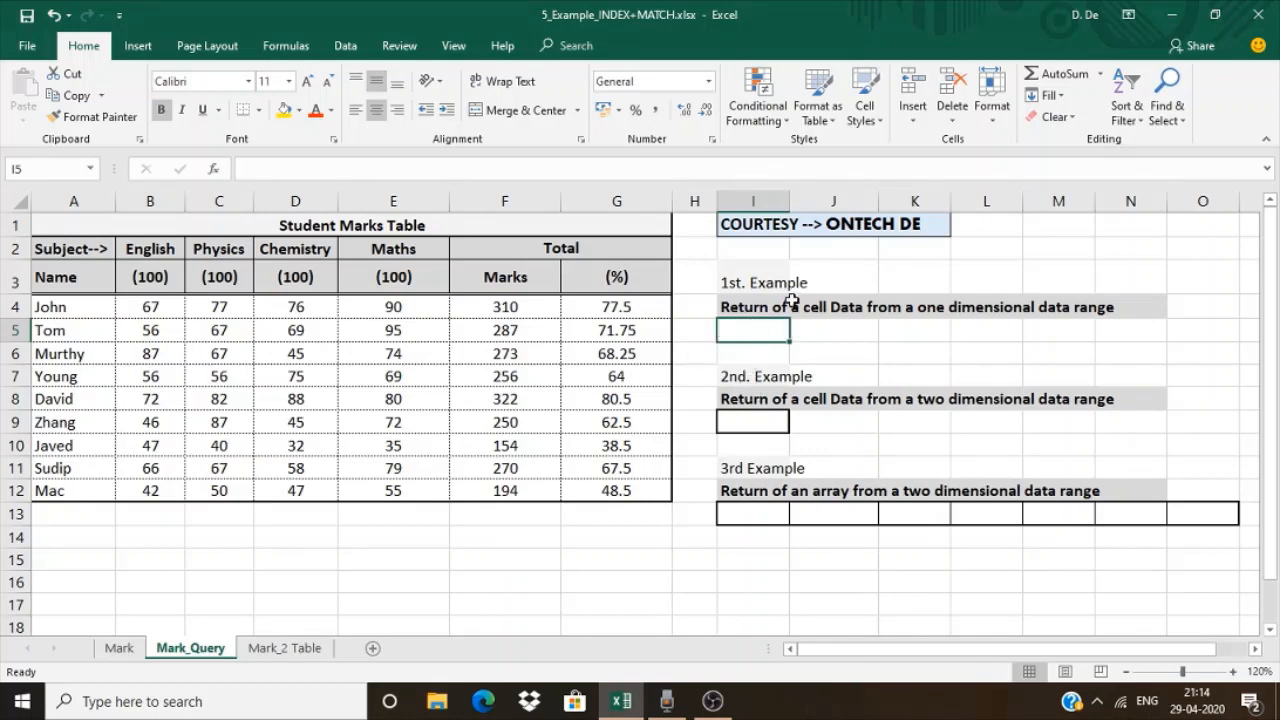
{"action": "left_click_drag", "start_coordinate": [777, 307], "coordinate": [1123, 306]}
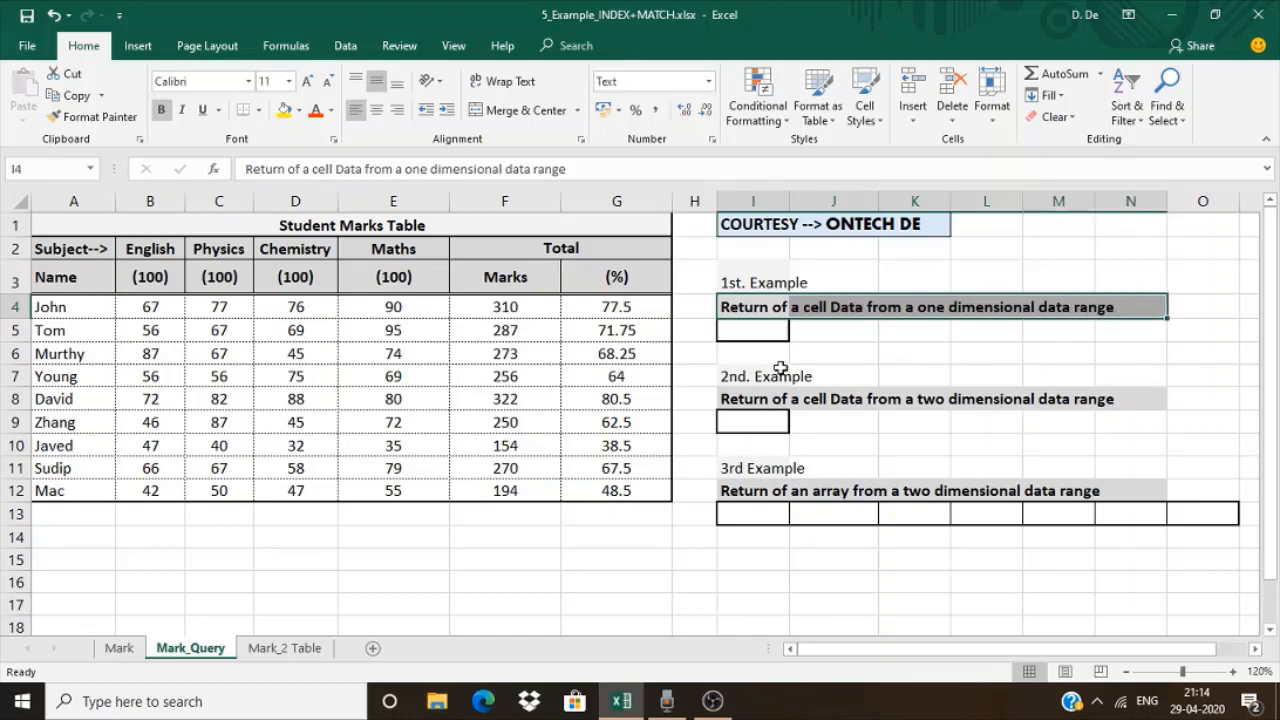
{"action": "left_click", "coordinate": [770, 328]}
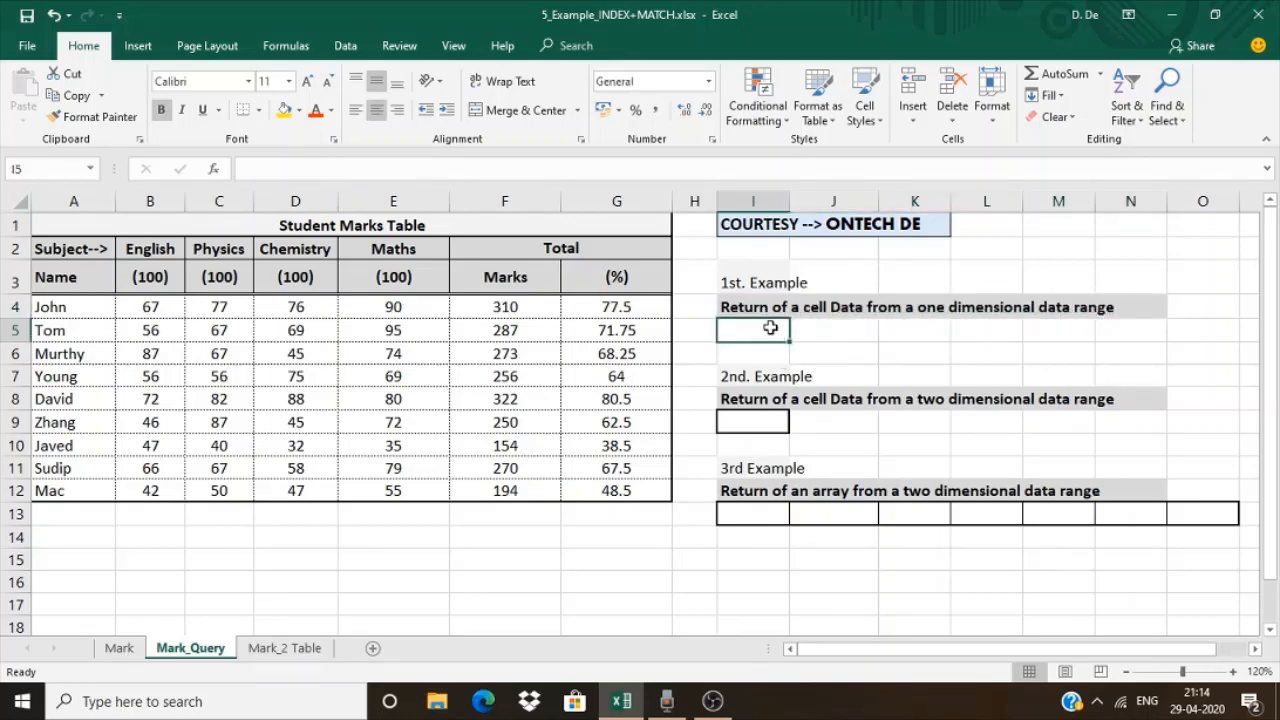
{"action": "type", "text": "=index"}
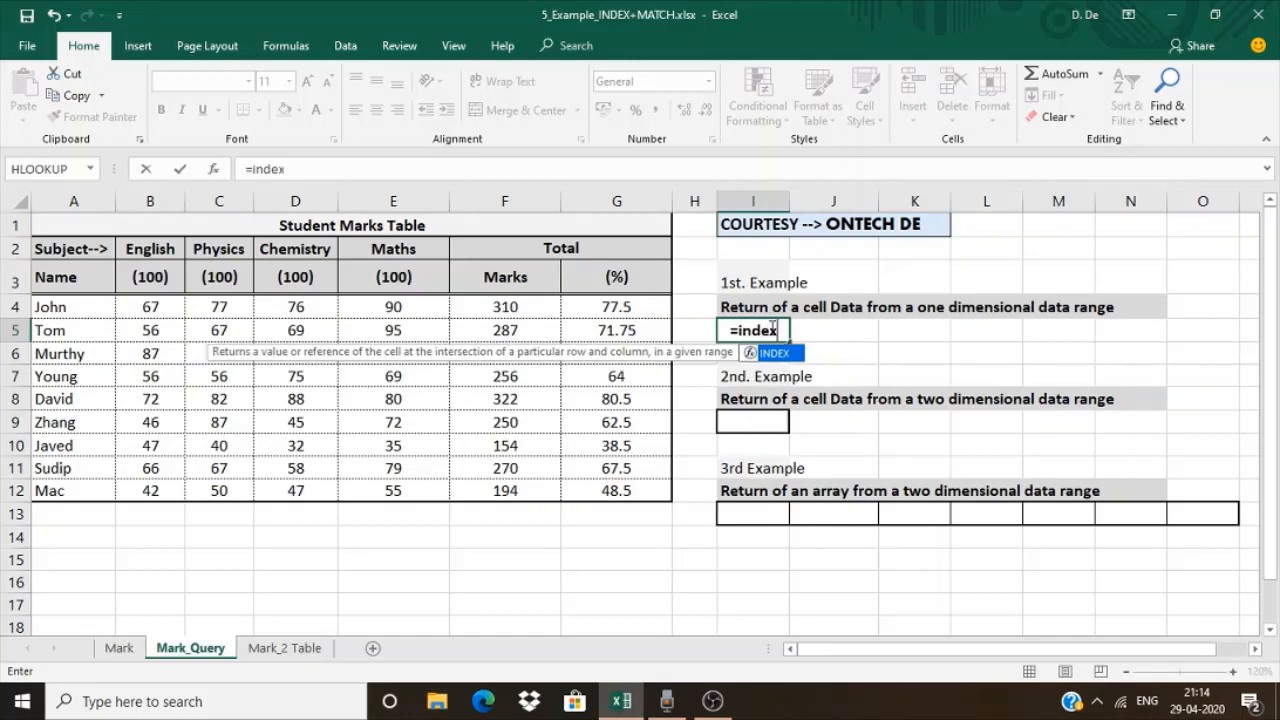
{"action": "type", "text": "("}
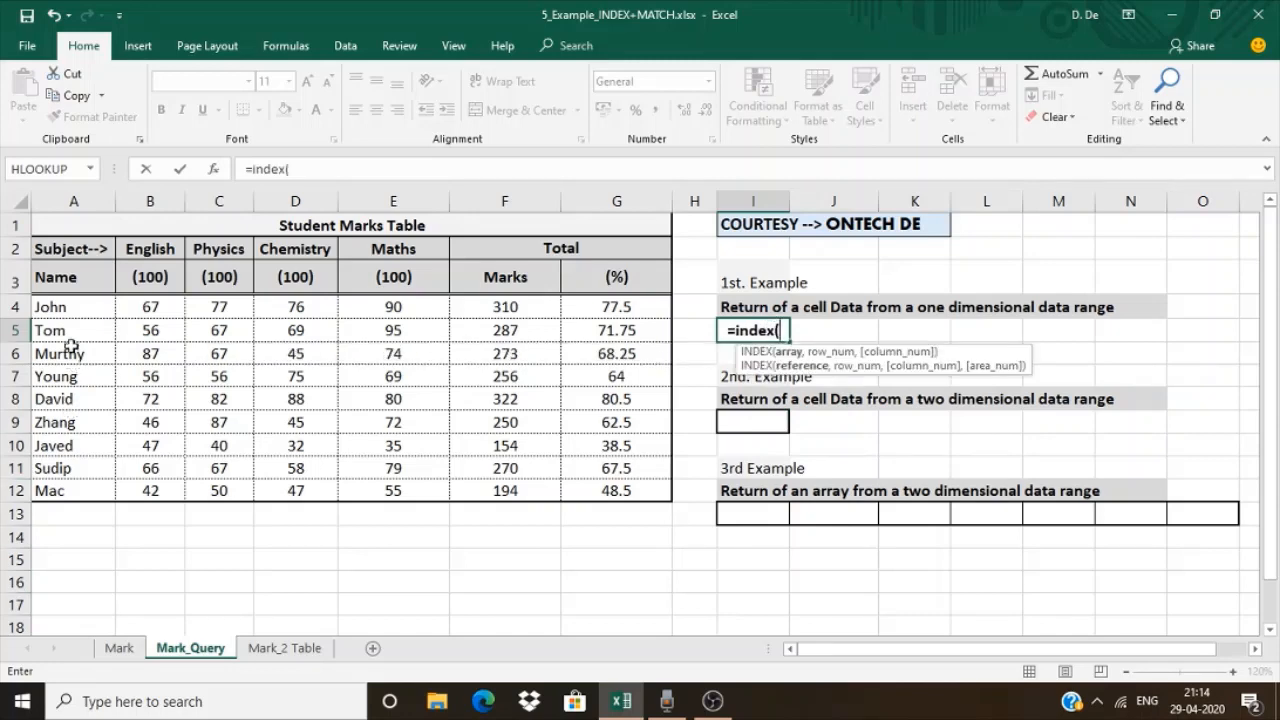
{"action": "left_click_drag", "start_coordinate": [74, 310], "coordinate": [72, 490]}
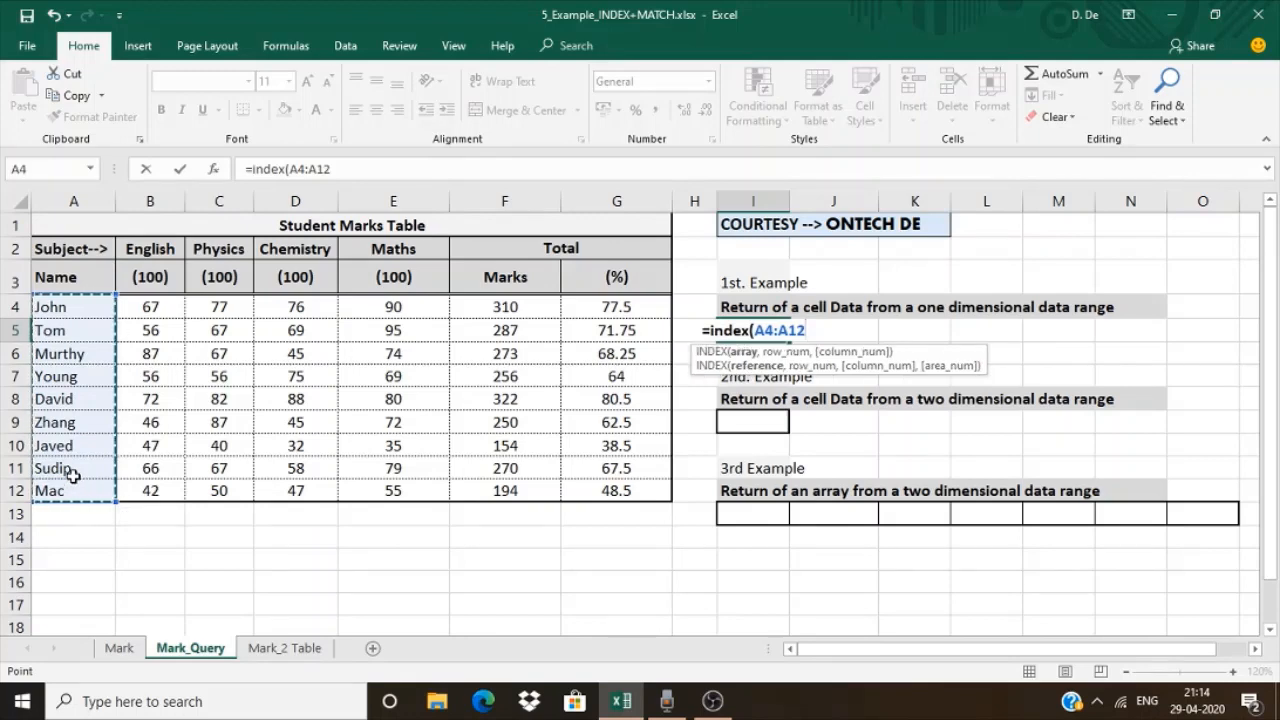
{"action": "type", "text": ","}
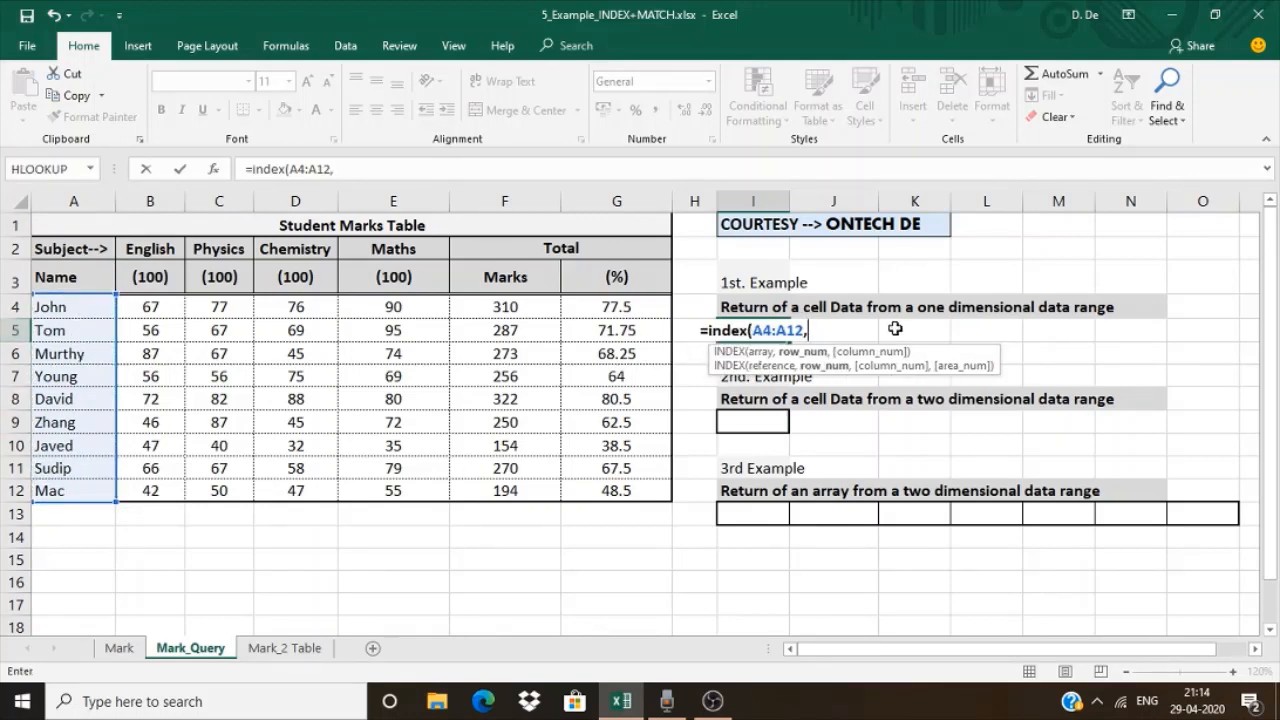
{"action": "type", "text": "3"}
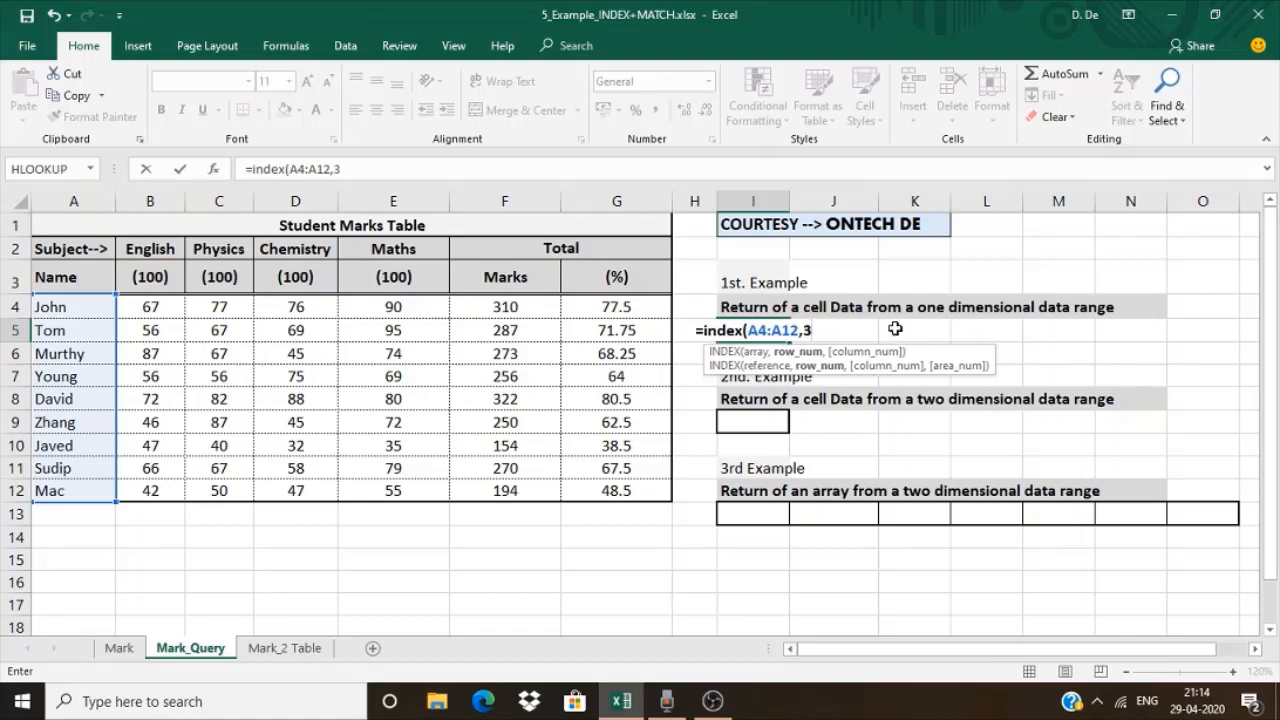
{"action": "type", "text": ")"}
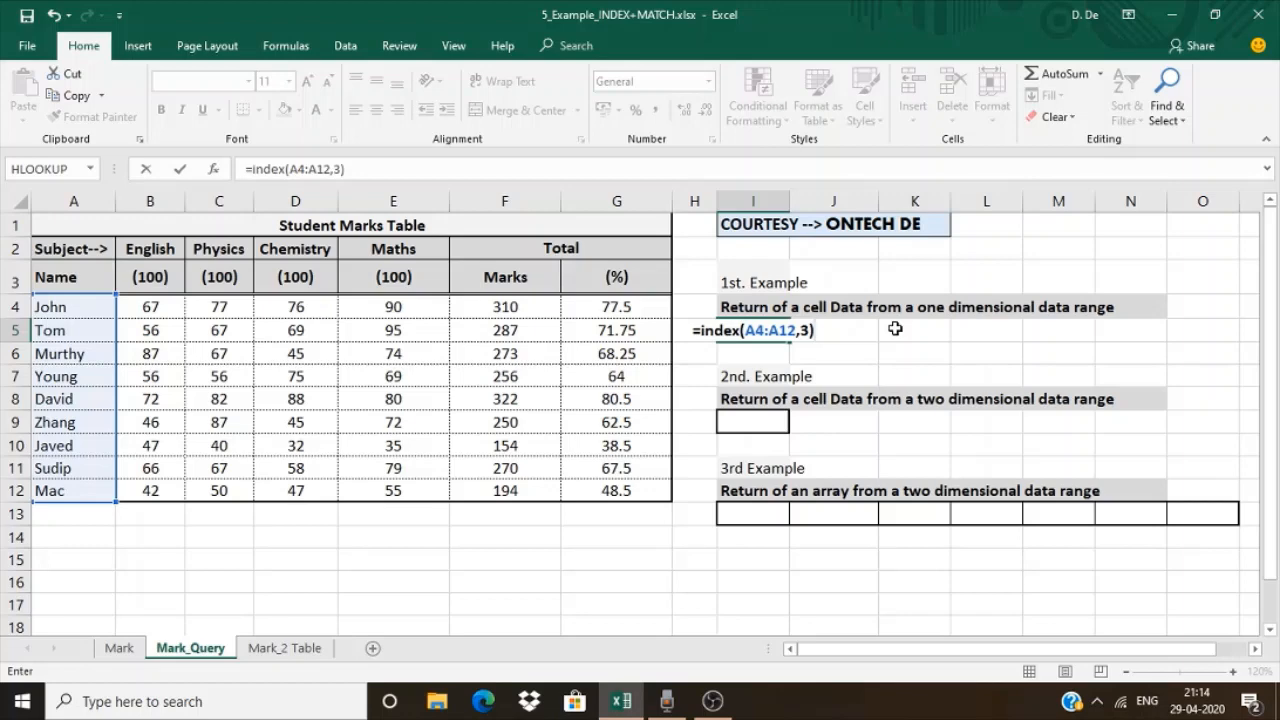
{"action": "key", "text": "Return"}
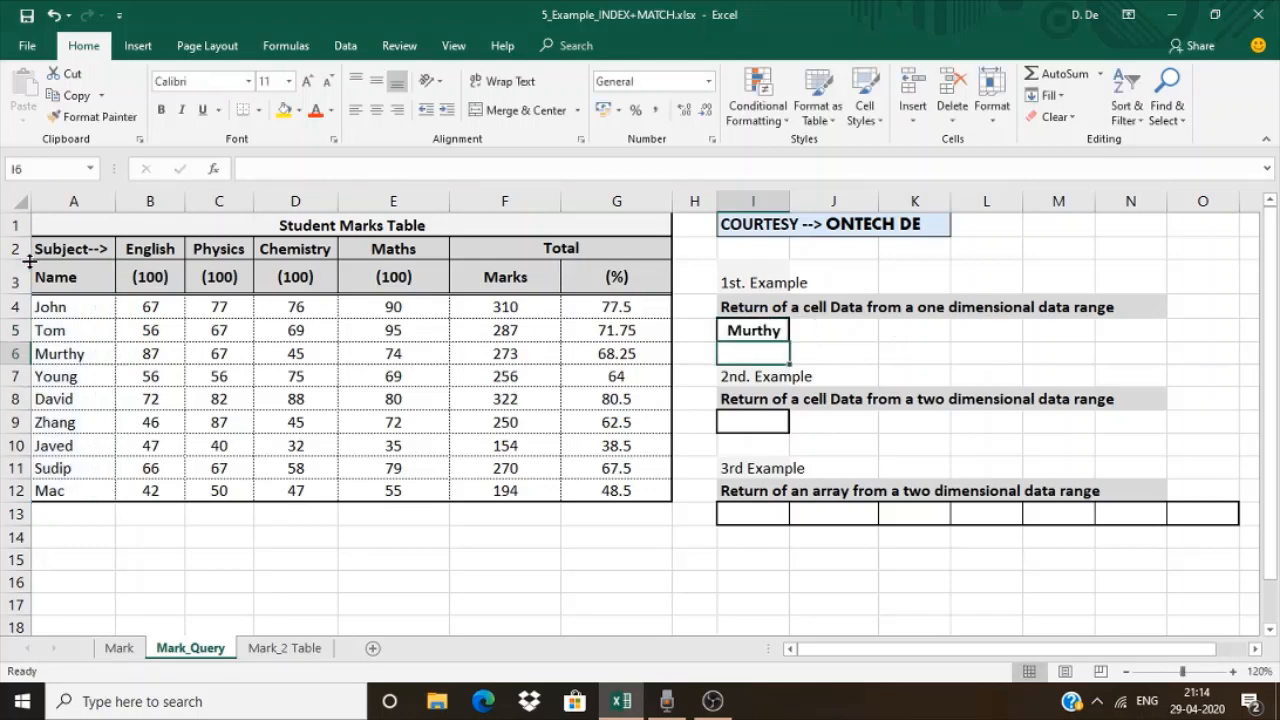
Shade cell A6 and the result cell I5 yellow, and undo both fills
{"action": "left_click", "coordinate": [72, 347]}
{"action": "left_click_drag", "start_coordinate": [78, 306], "coordinate": [64, 490]}
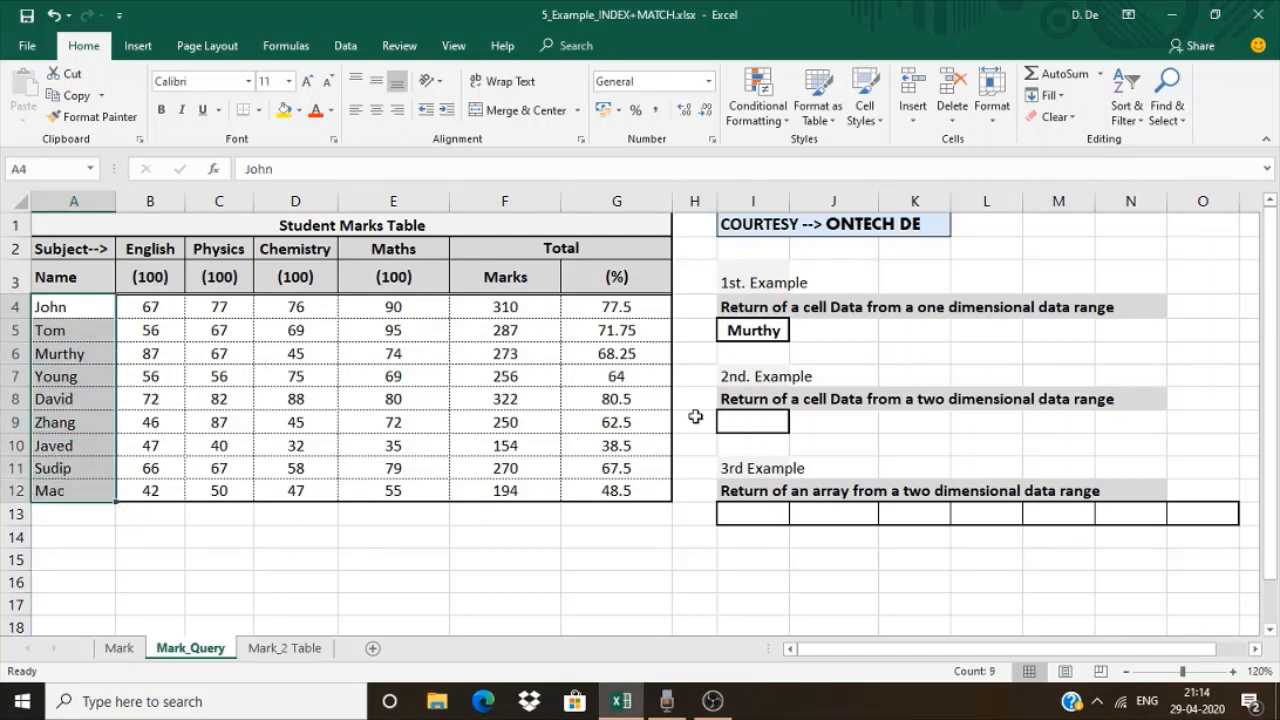
{"action": "left_click", "coordinate": [752, 330]}
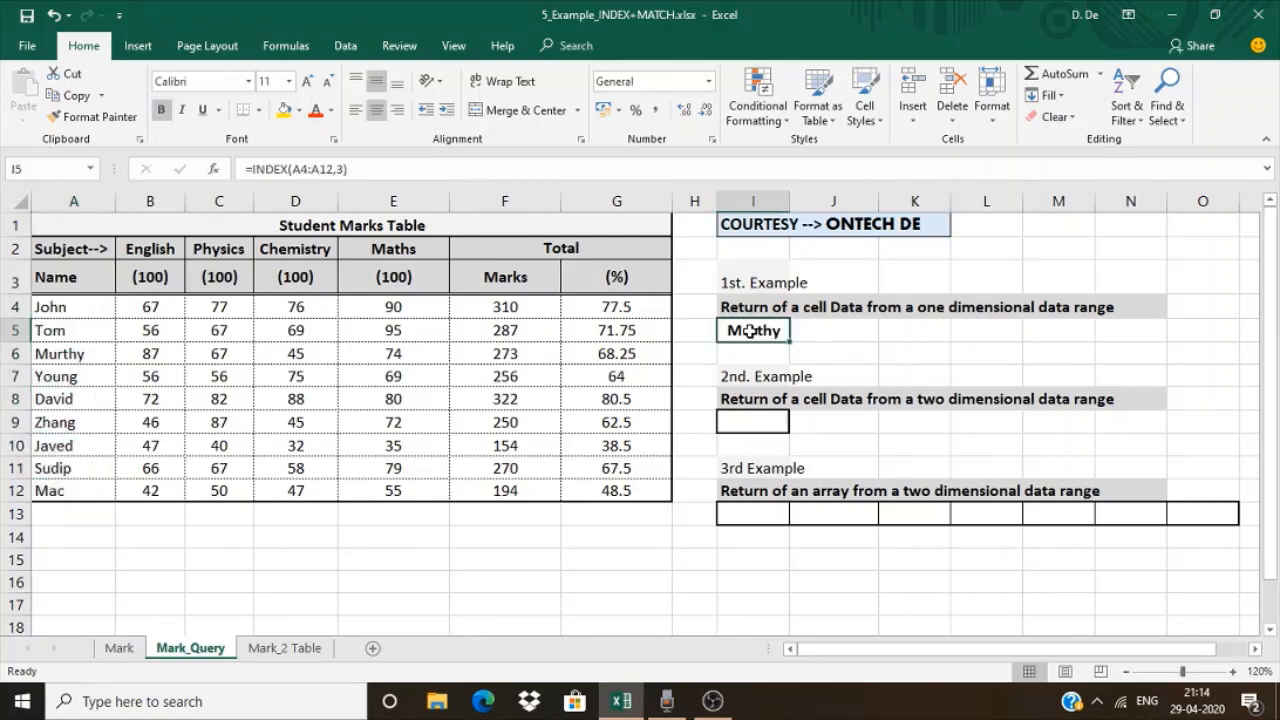
{"action": "left_click", "coordinate": [100, 309]}
{"action": "left_click", "coordinate": [94, 354]}
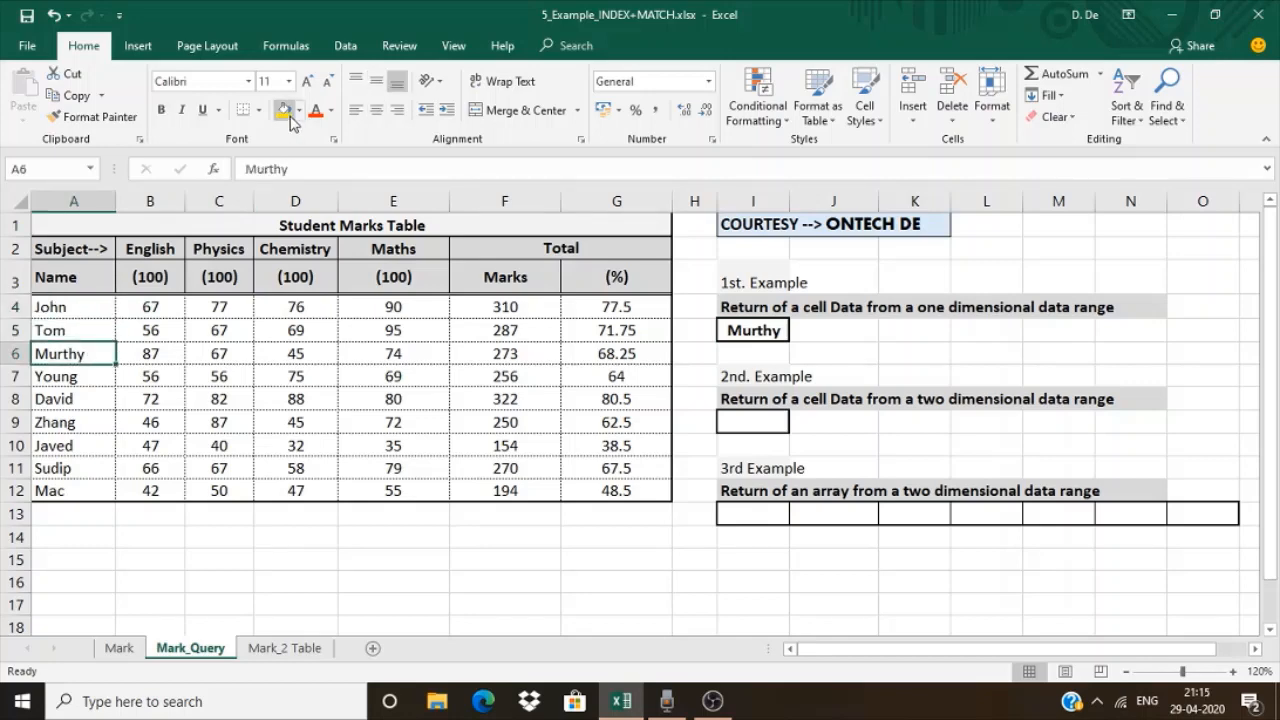
{"action": "left_click", "coordinate": [287, 114]}
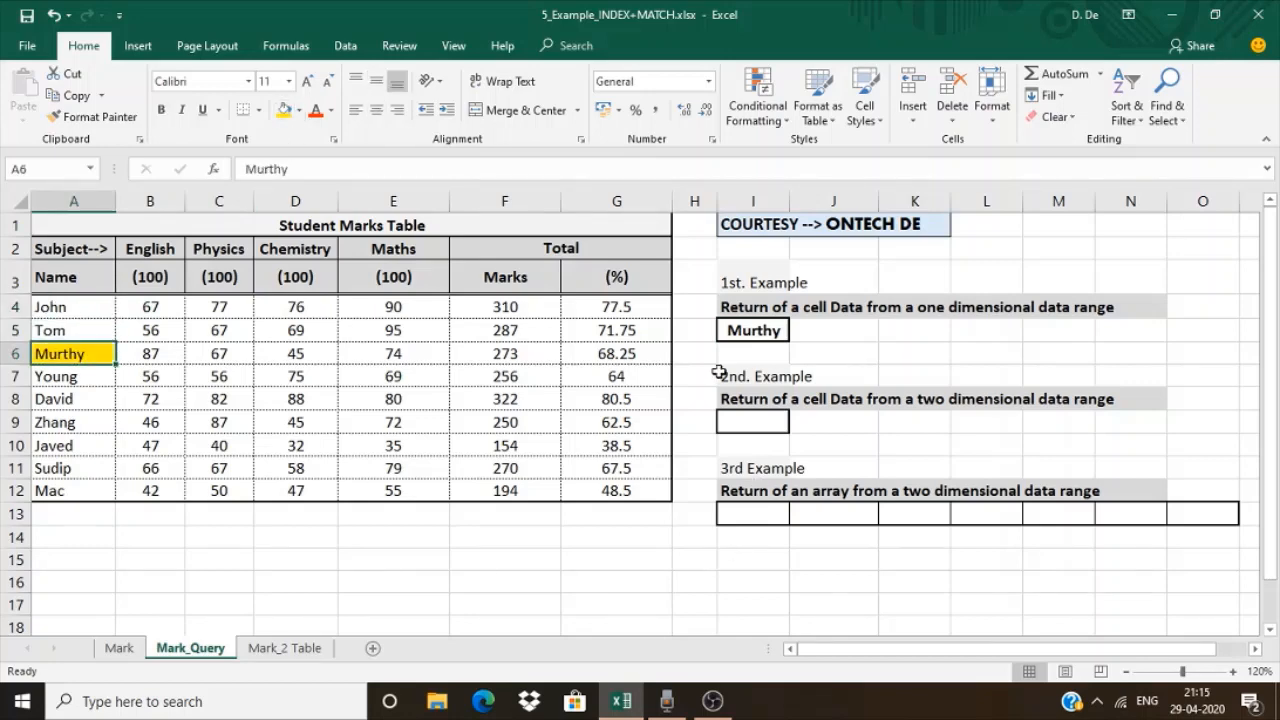
{"action": "left_click", "coordinate": [740, 335]}
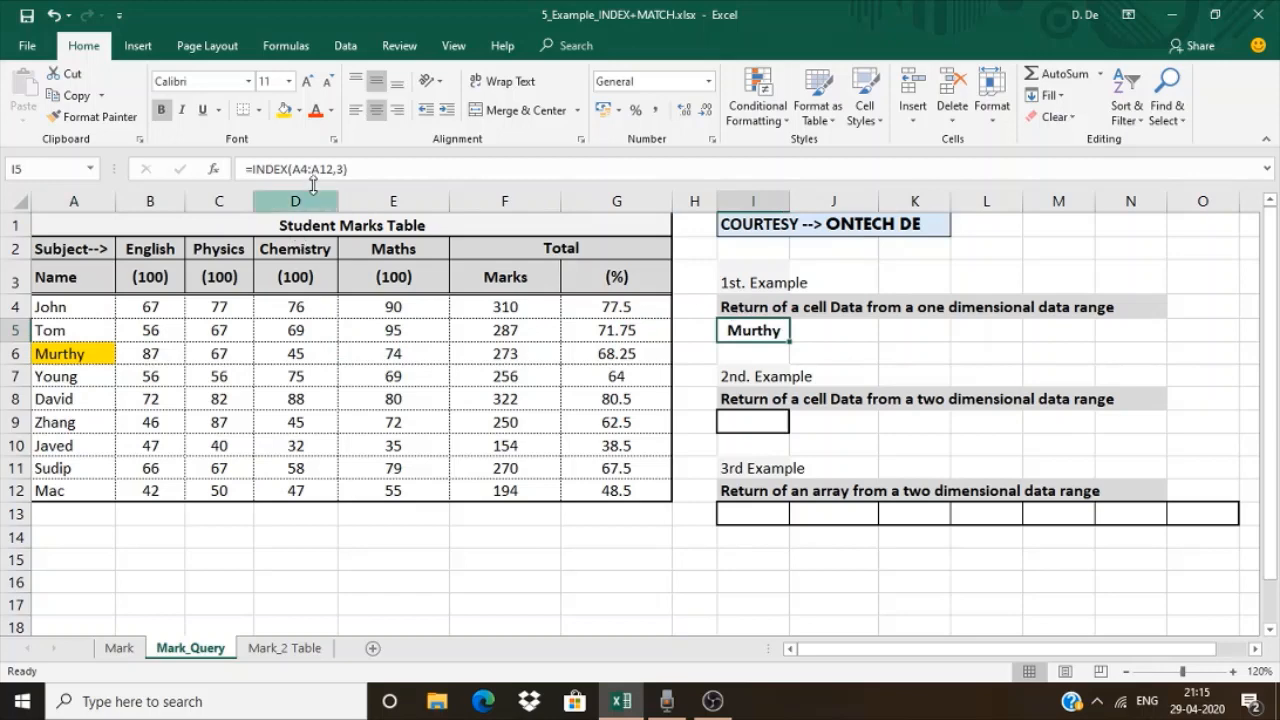
{"action": "left_click", "coordinate": [286, 113]}
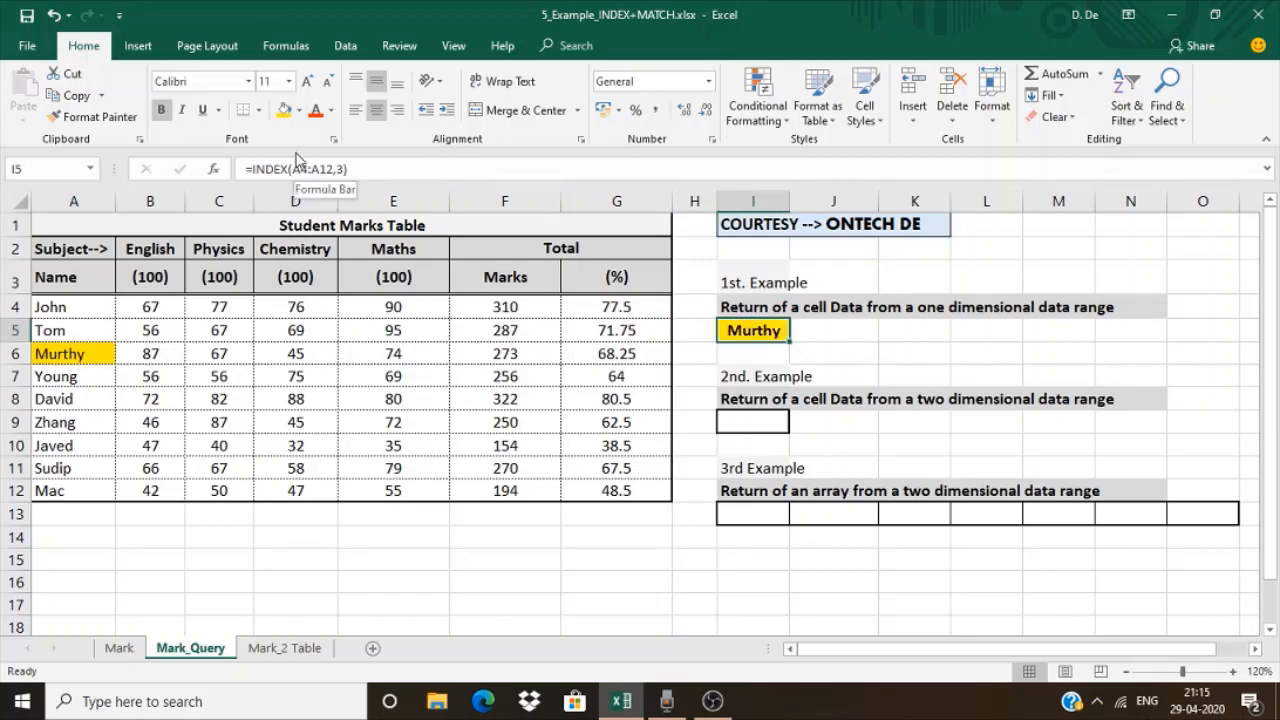
{"action": "key", "text": "ctrl+z"}
{"action": "key", "text": "ctrl+z"}
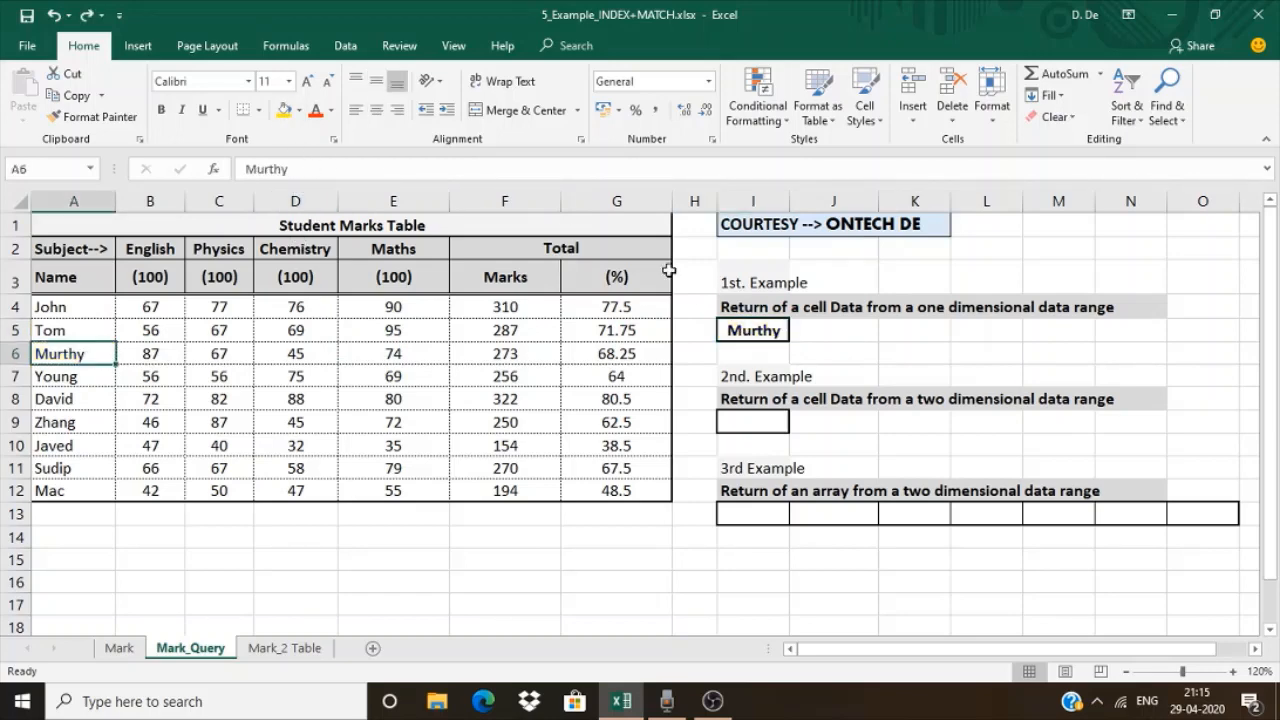
Enter =INDEX(A4:G12,5,6) in cell I9 for the two-dimensional range example
{"action": "left_click", "coordinate": [758, 421]}
{"action": "left_click_drag", "start_coordinate": [85, 303], "coordinate": [660, 493]}
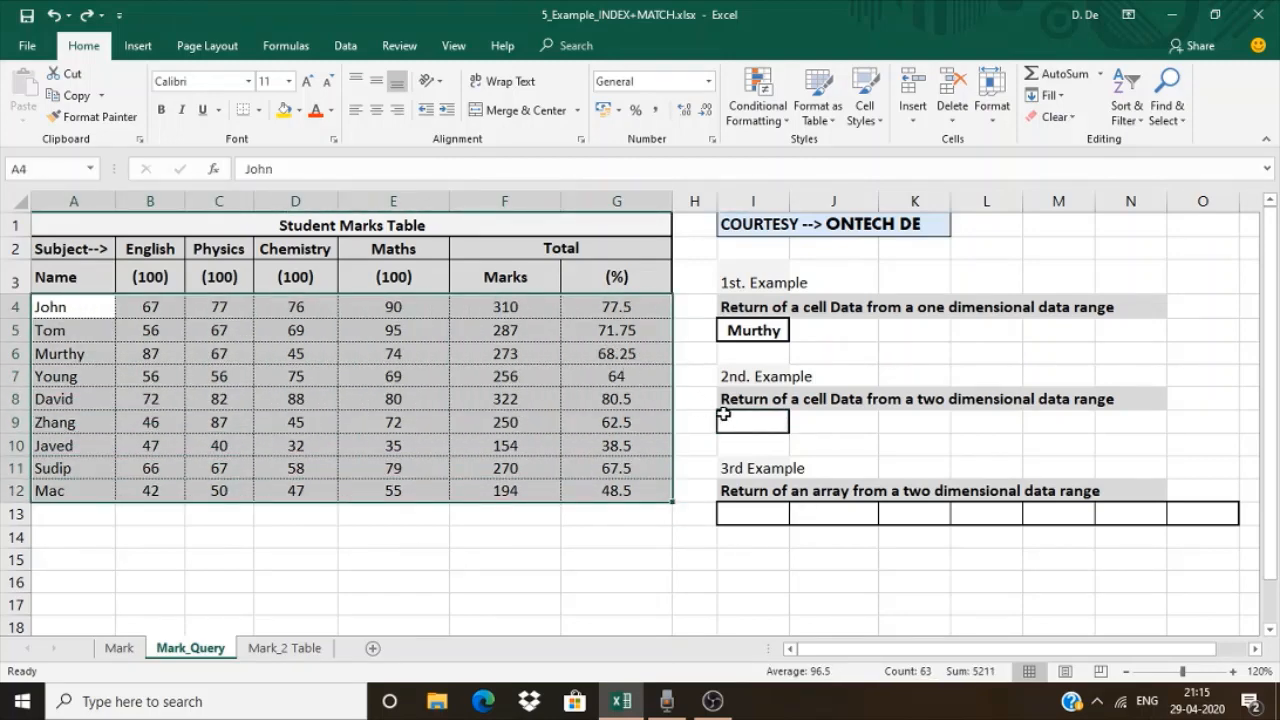
{"action": "left_click", "coordinate": [727, 418]}
{"action": "type", "text": "=index"}
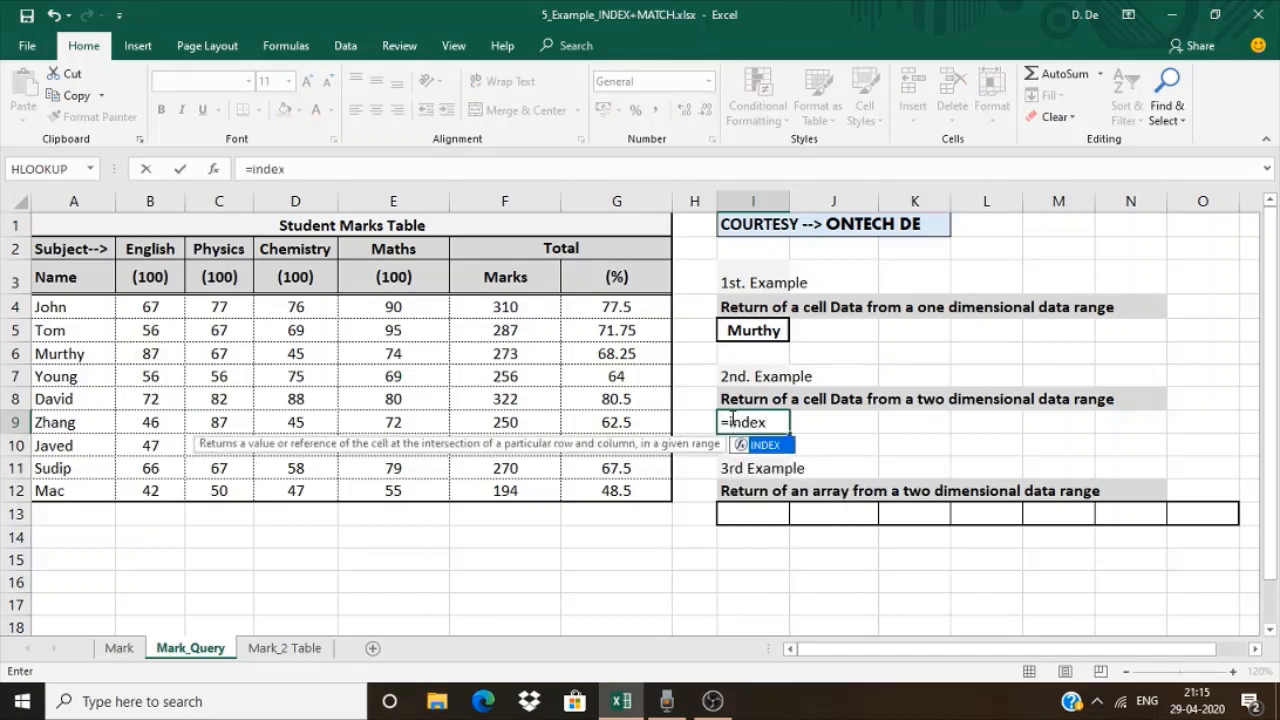
{"action": "type", "text": "("}
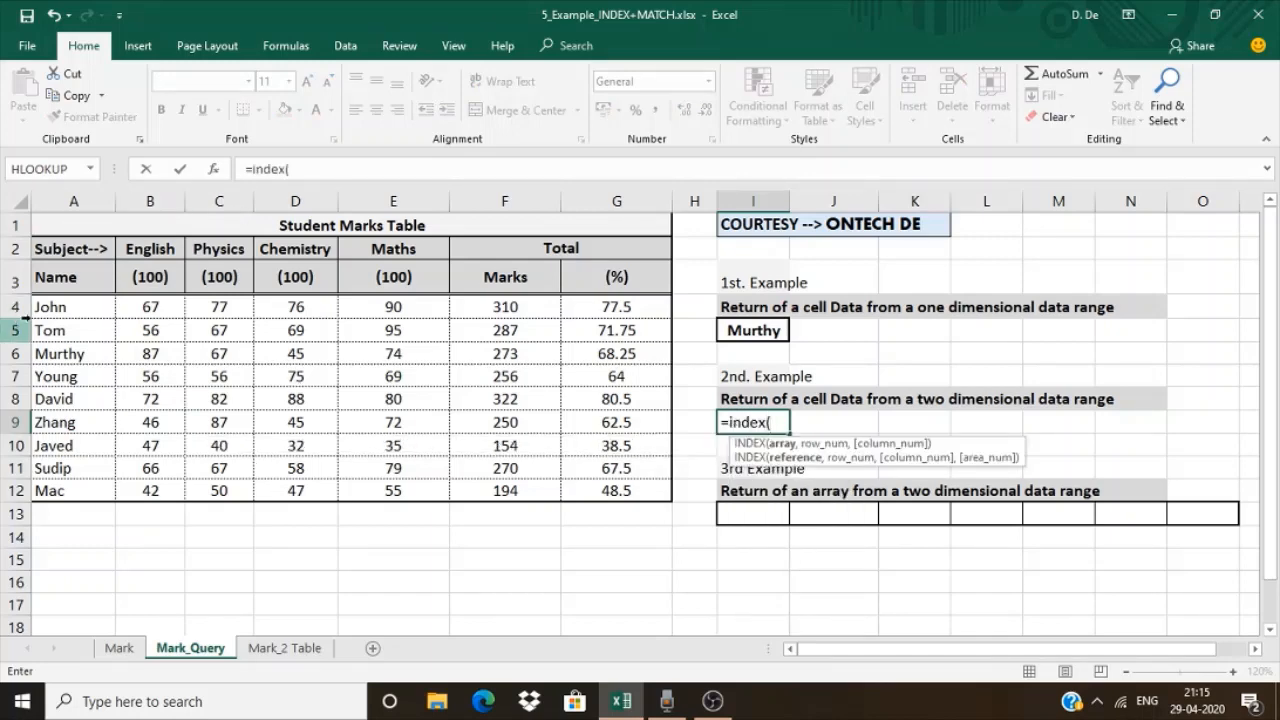
{"action": "left_click_drag", "start_coordinate": [60, 300], "coordinate": [624, 492]}
{"action": "type", "text": ",5,"}
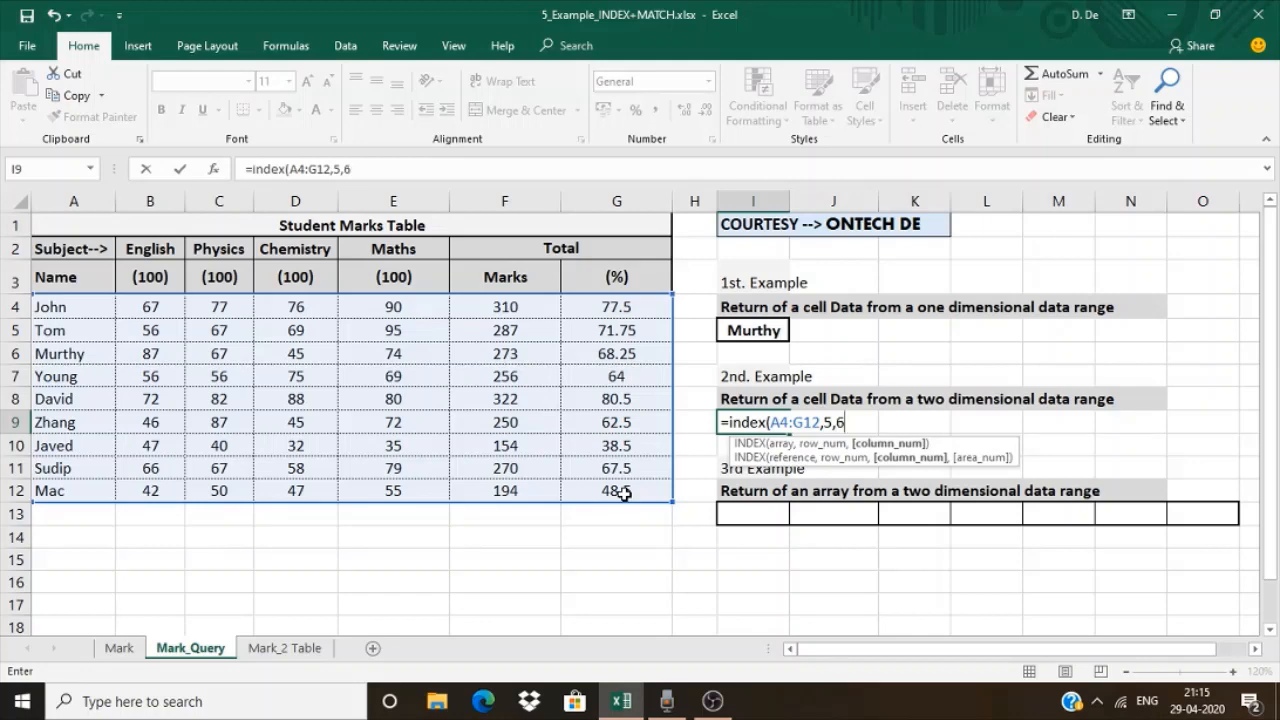
{"action": "type", "text": "6)"}
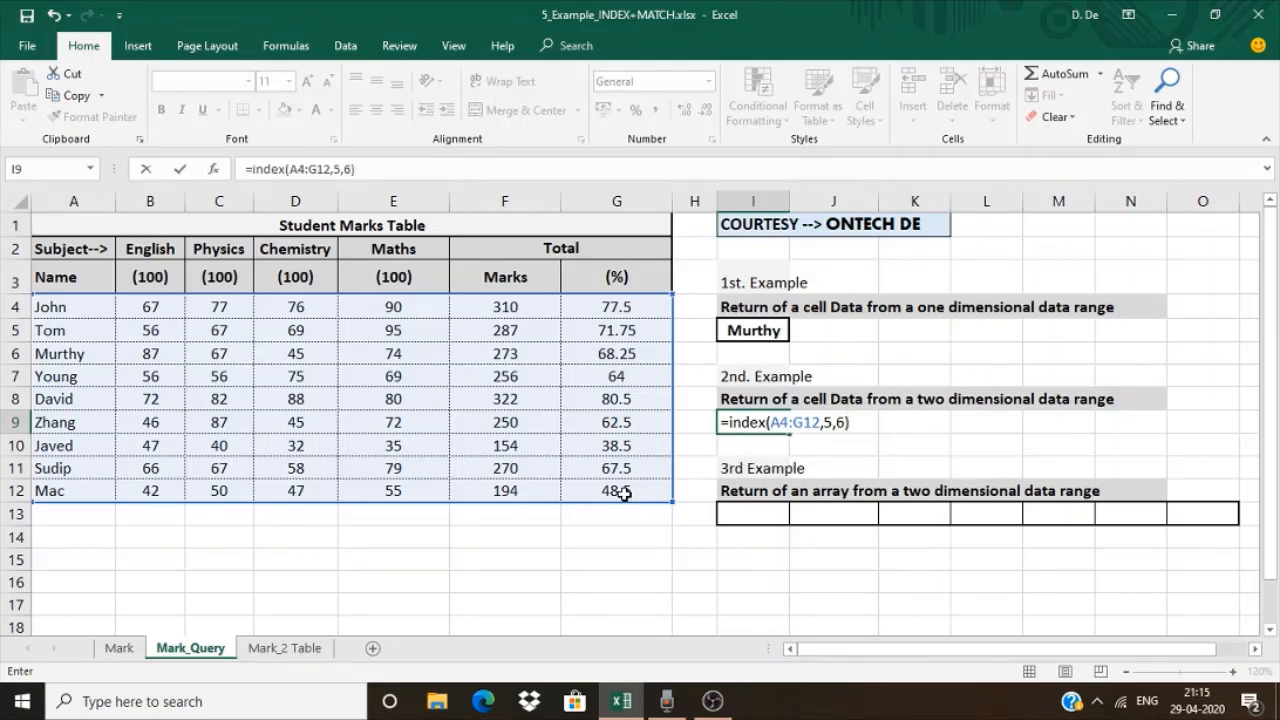
{"action": "key", "text": "Return"}
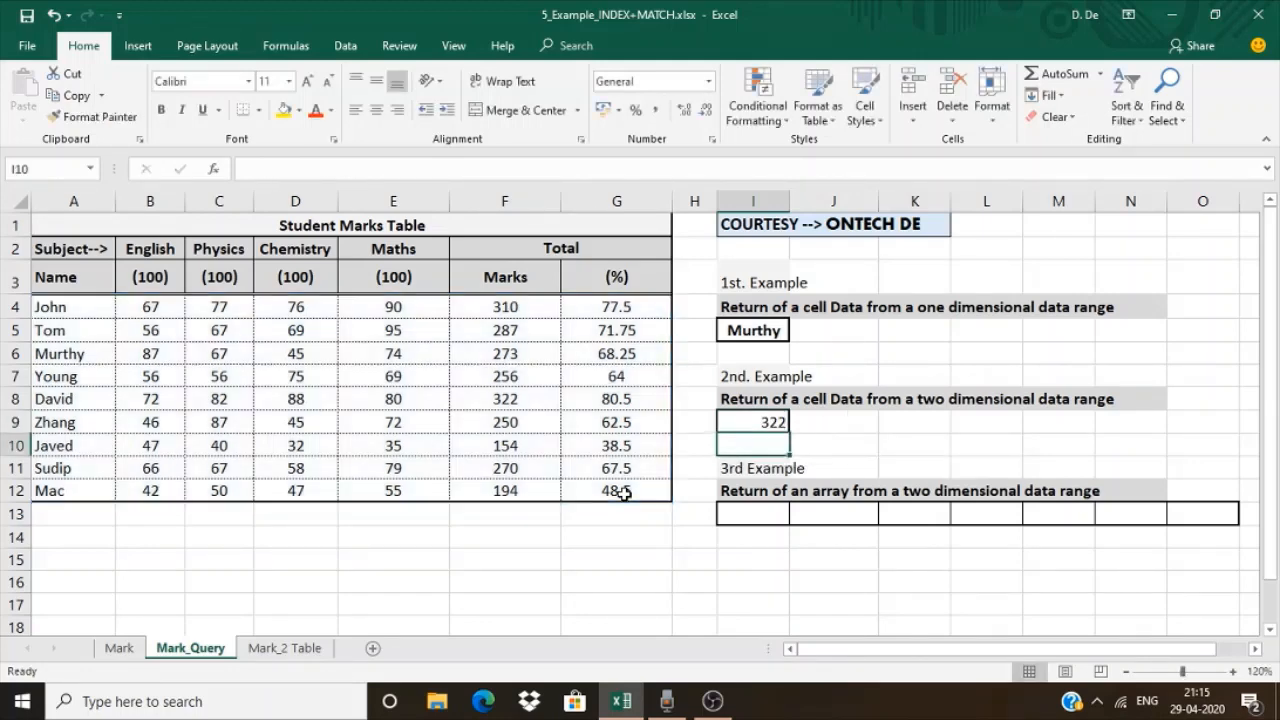
Shade I9, A8:G8 and F4:F12 yellow, and fill their intersection F8 with red
{"action": "left_click", "coordinate": [726, 420]}
{"action": "left_click", "coordinate": [283, 110]}
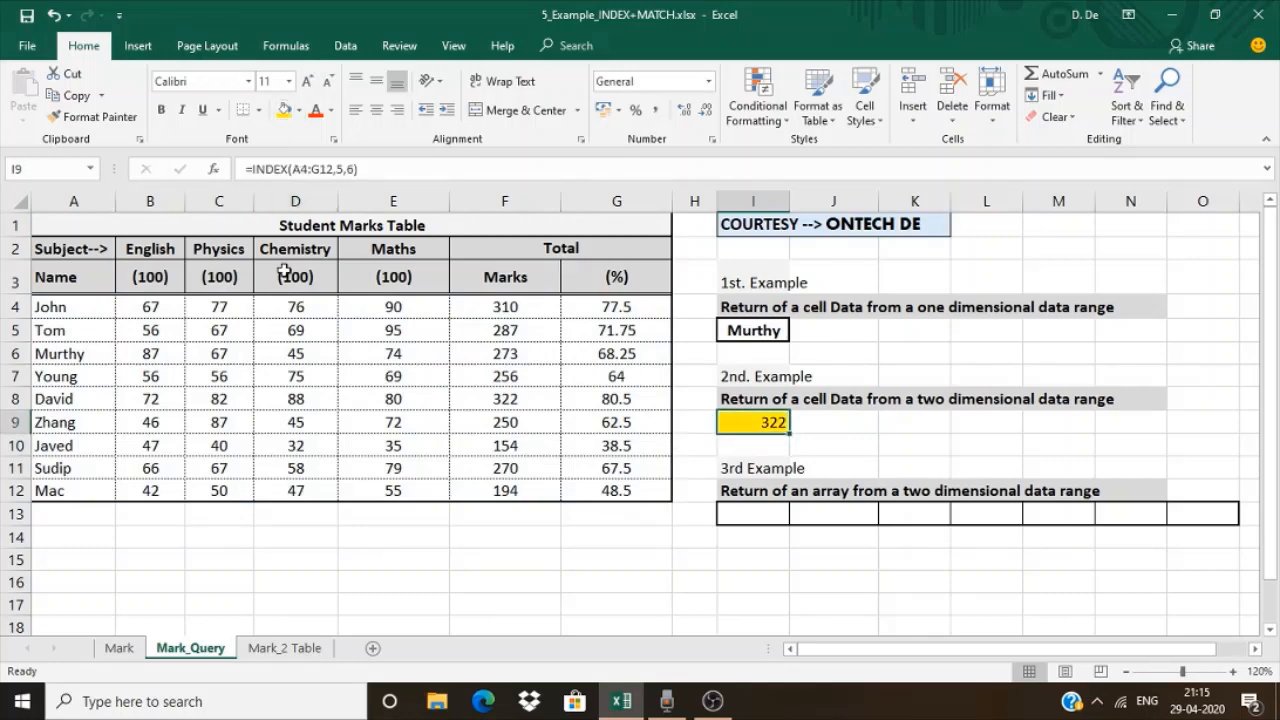
{"action": "left_click_drag", "start_coordinate": [55, 400], "coordinate": [584, 392]}
{"action": "left_click", "coordinate": [284, 110]}
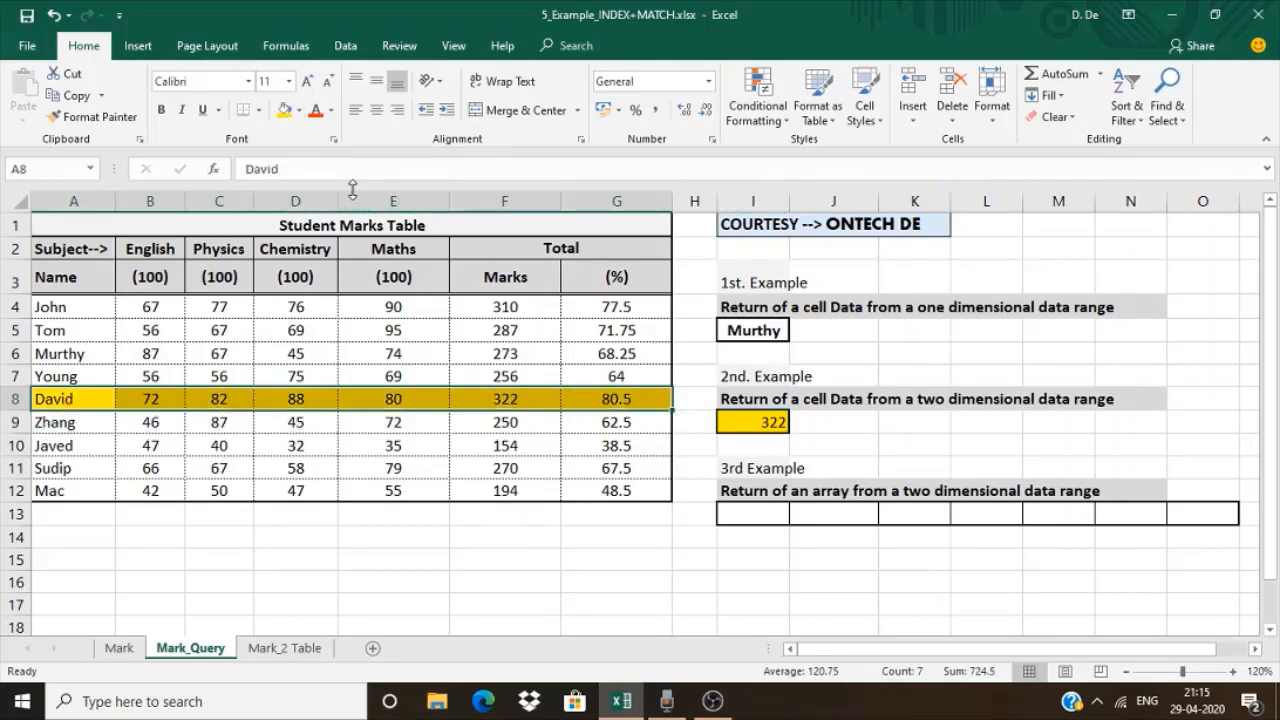
{"action": "left_click_drag", "start_coordinate": [493, 309], "coordinate": [498, 486]}
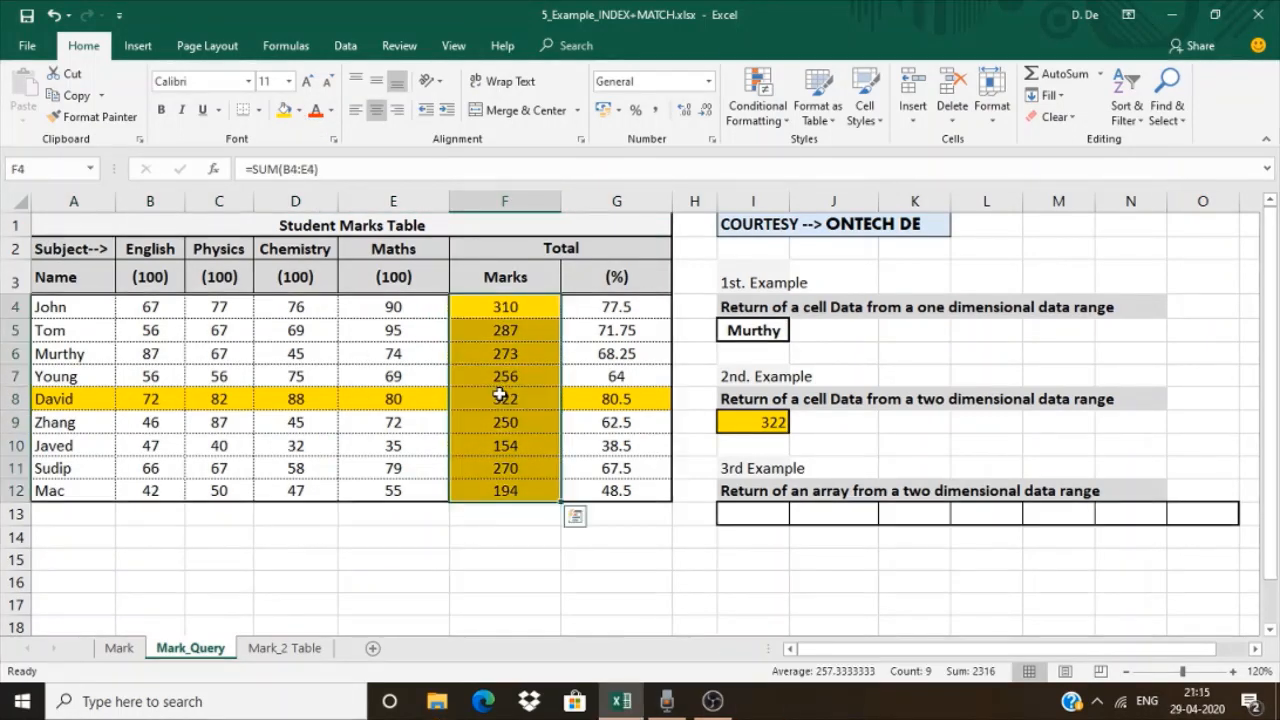
{"action": "left_click", "coordinate": [506, 399]}
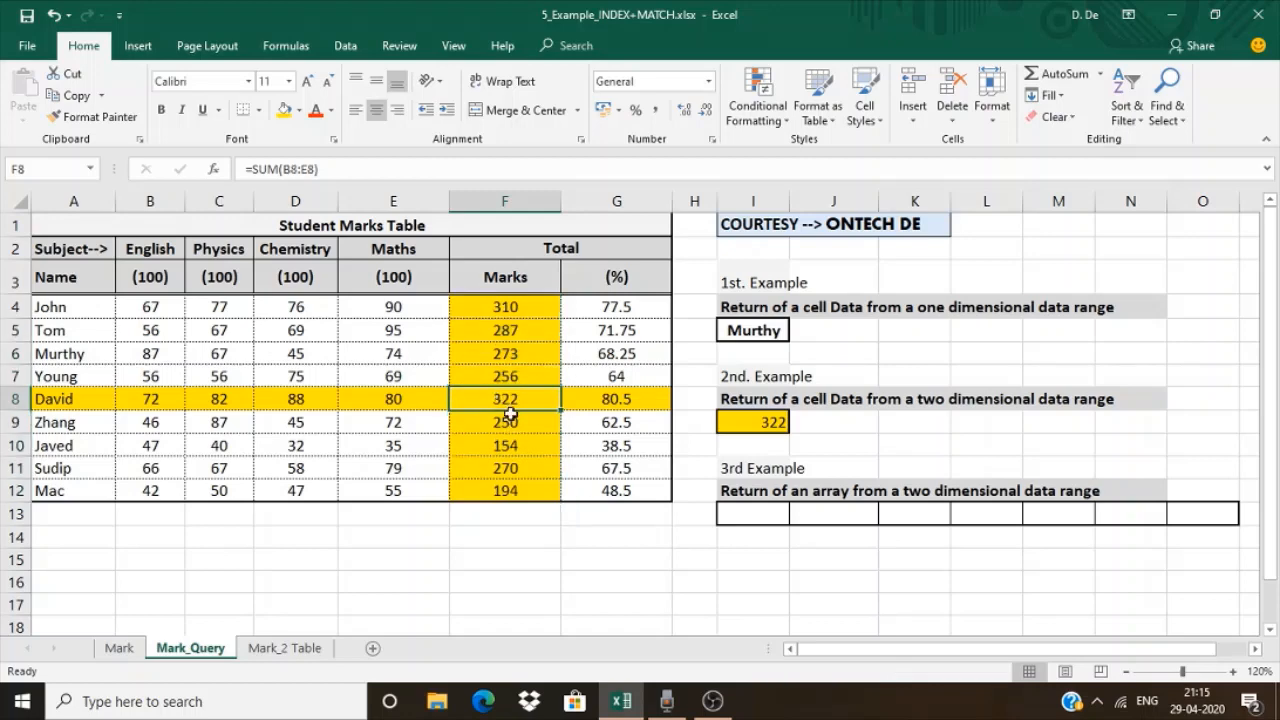
{"action": "left_click", "coordinate": [298, 110]}
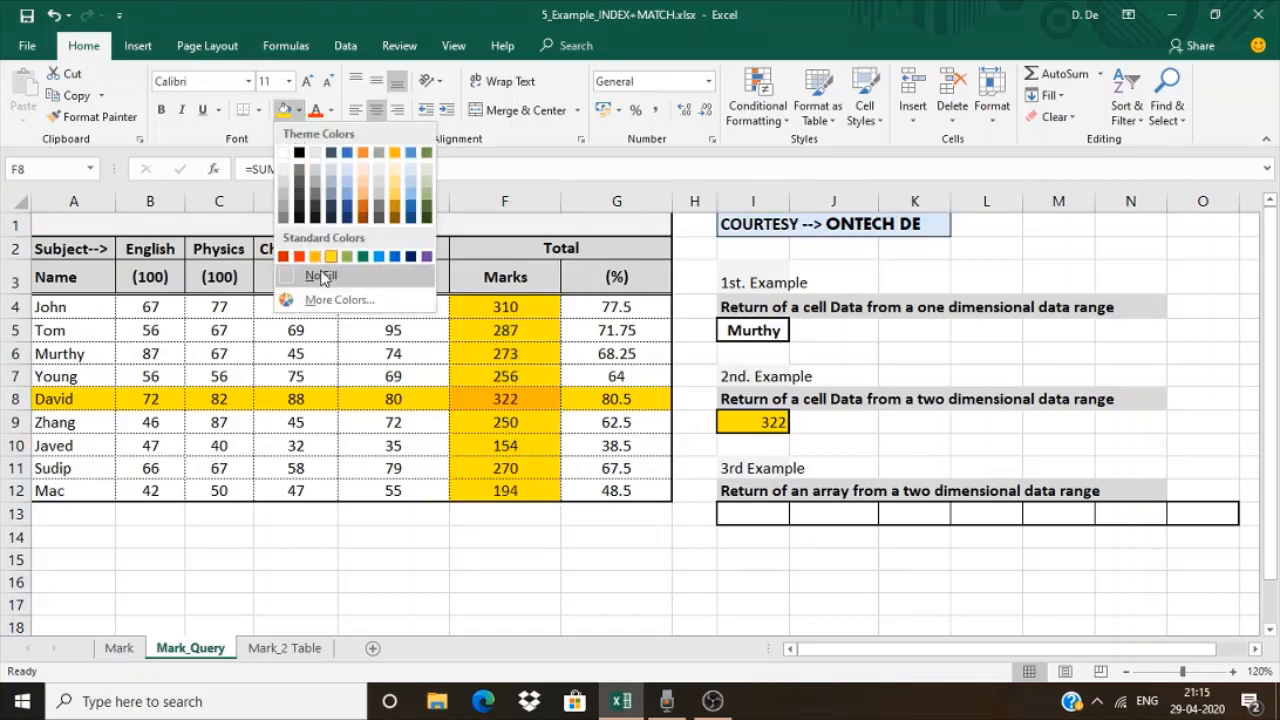
{"action": "left_click", "coordinate": [299, 257]}
Undo the fills on F8, the Marks column, row 8 and cell I9
{"action": "key", "text": "ctrl+z"}
{"action": "key", "text": "ctrl+z"}
{"action": "key", "text": "ctrl+z"}
{"action": "key", "text": "ctrl+z"}
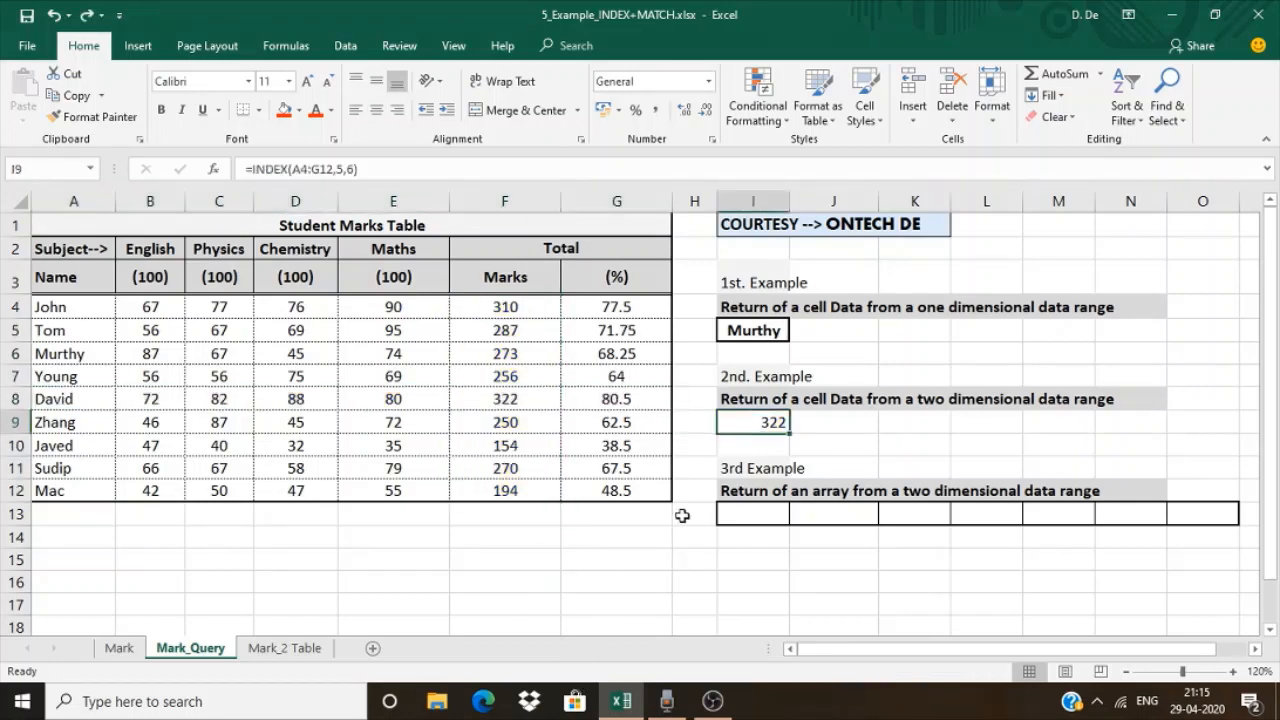
{"action": "left_click", "coordinate": [740, 518]}
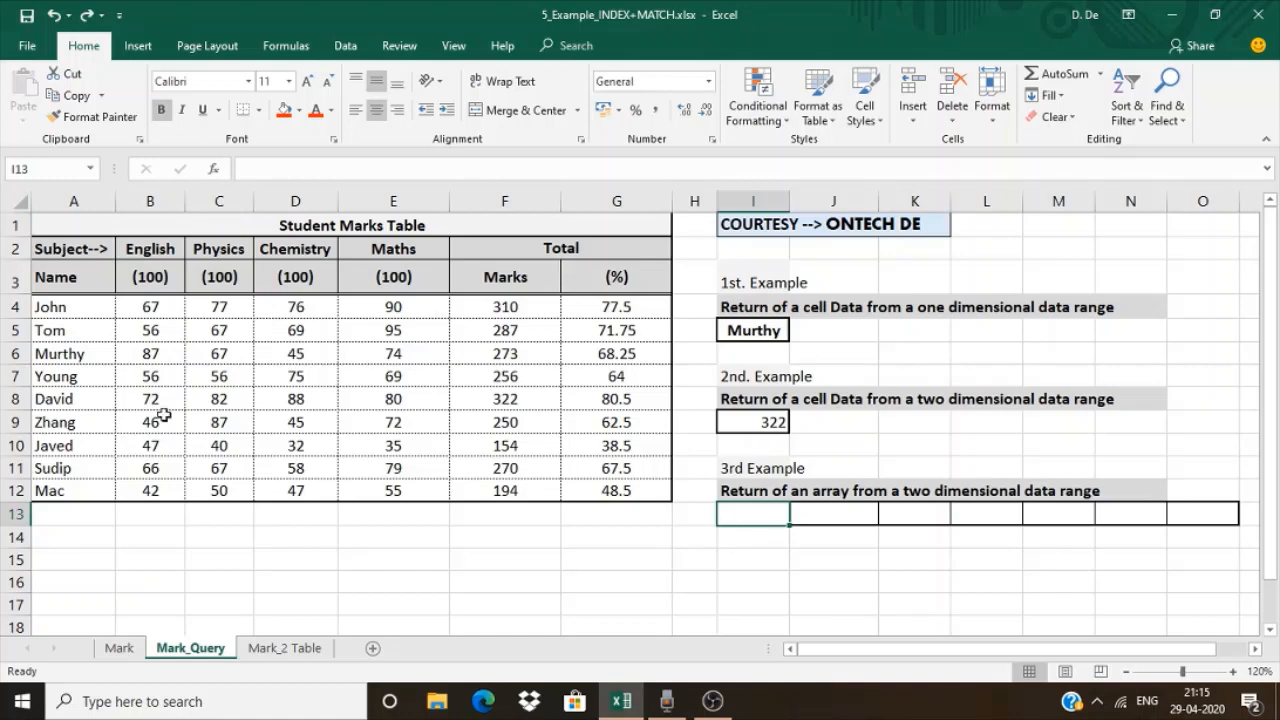
{"action": "left_click_drag", "start_coordinate": [54, 424], "coordinate": [603, 423]}
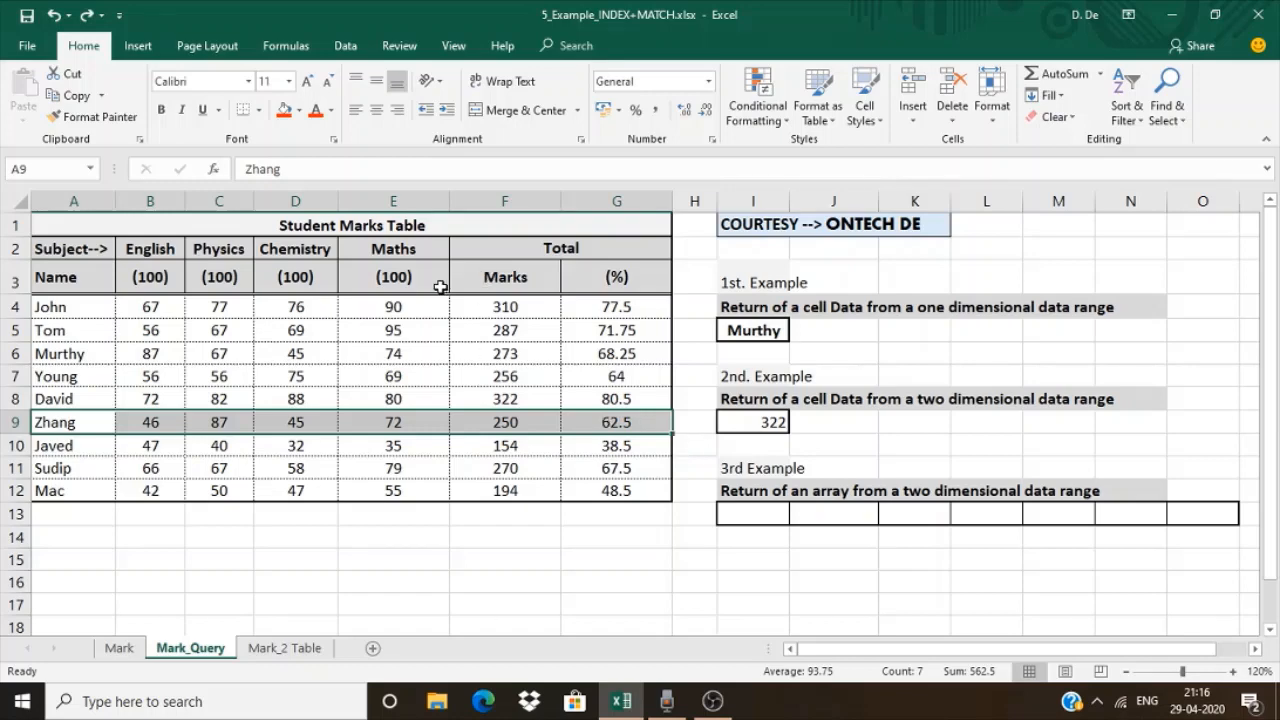
{"action": "left_click_drag", "start_coordinate": [405, 250], "coordinate": [423, 452]}
{"action": "left_click", "coordinate": [152, 421]}
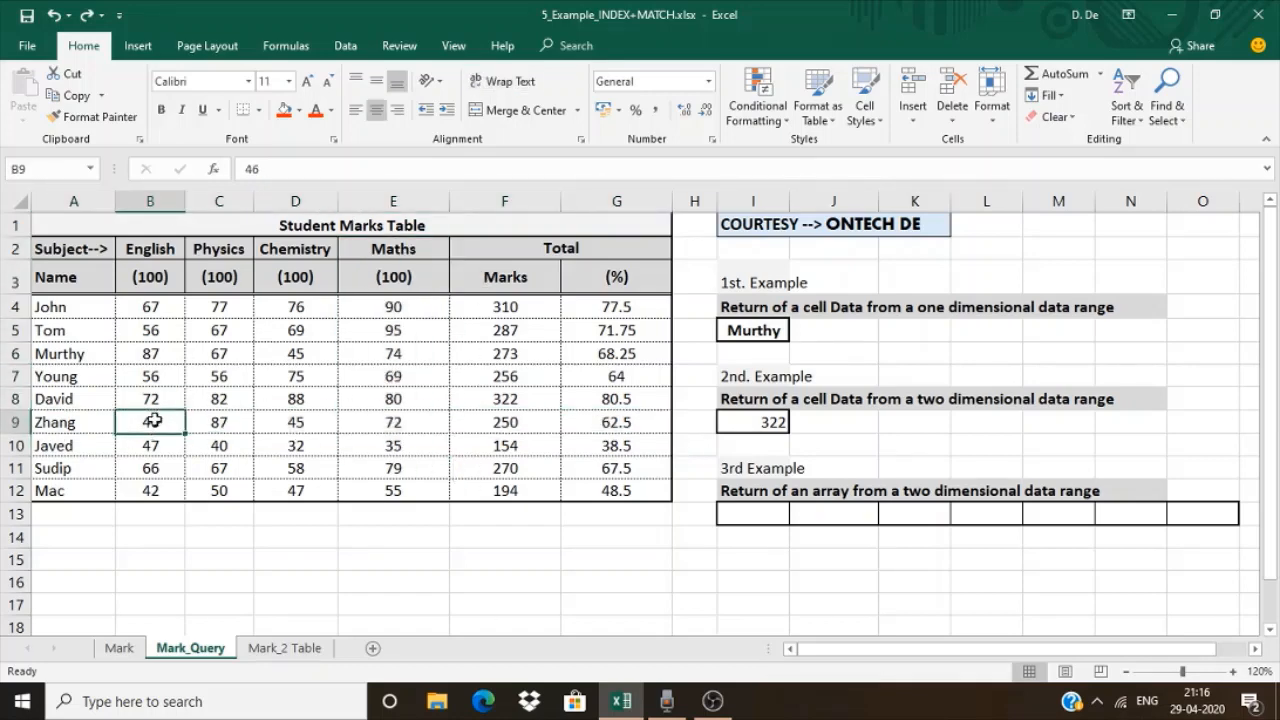
{"action": "left_click", "coordinate": [16, 446]}
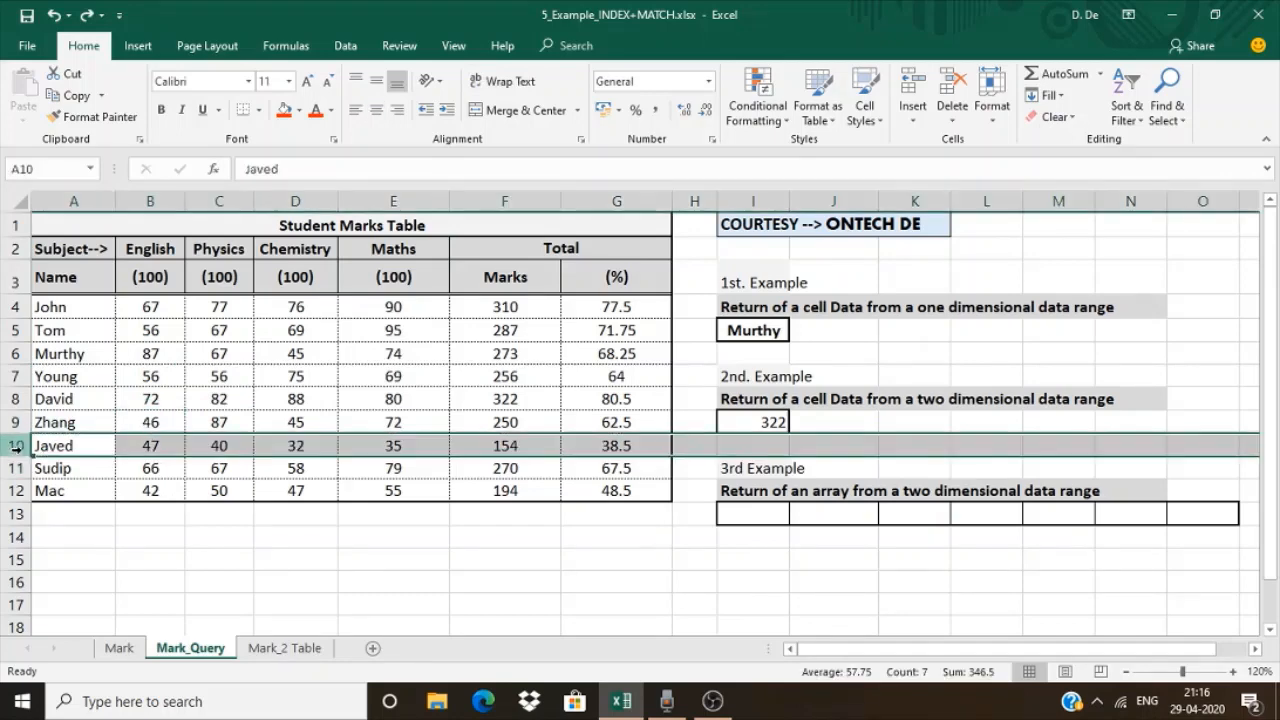
{"action": "left_click", "coordinate": [457, 443]}
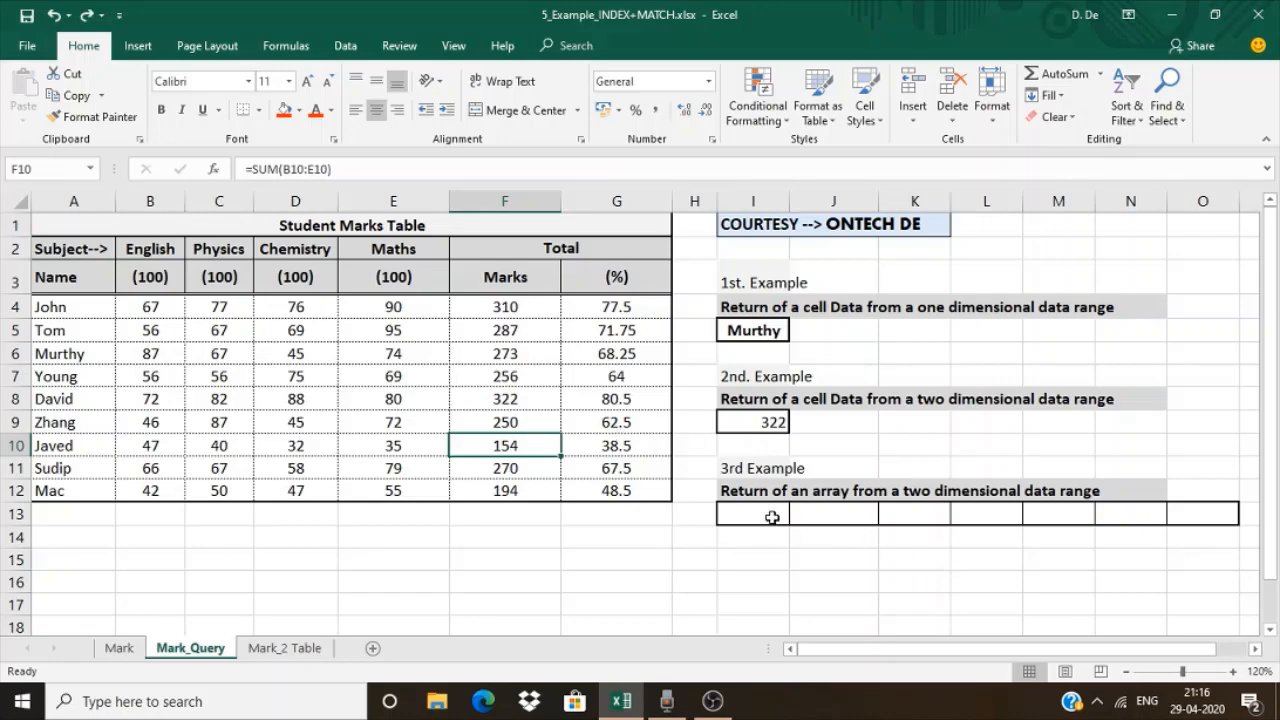
Enter =INDEX(A4:G12,7,0) as an array formula across I13:O13 for the 3rd example
{"action": "left_click_drag", "start_coordinate": [764, 513], "coordinate": [1180, 514]}
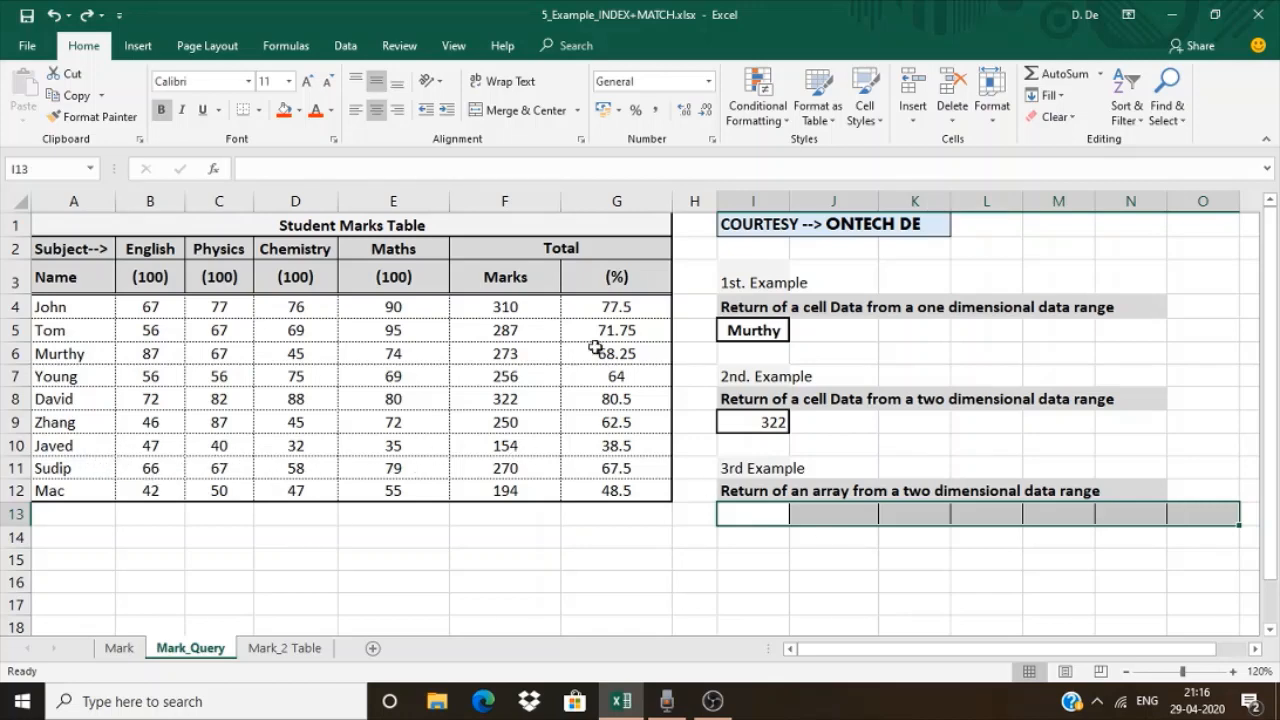
{"action": "left_click", "coordinate": [266, 165]}
{"action": "type", "text": "=index"}
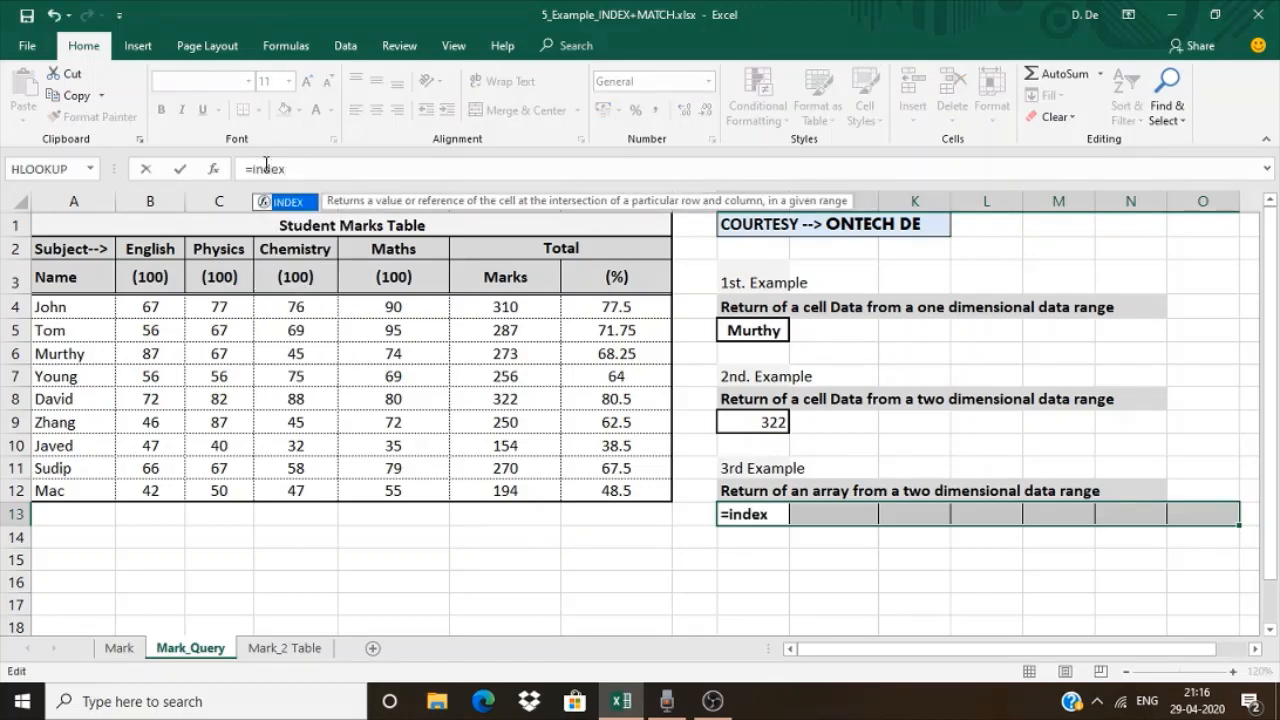
{"action": "type", "text": "("}
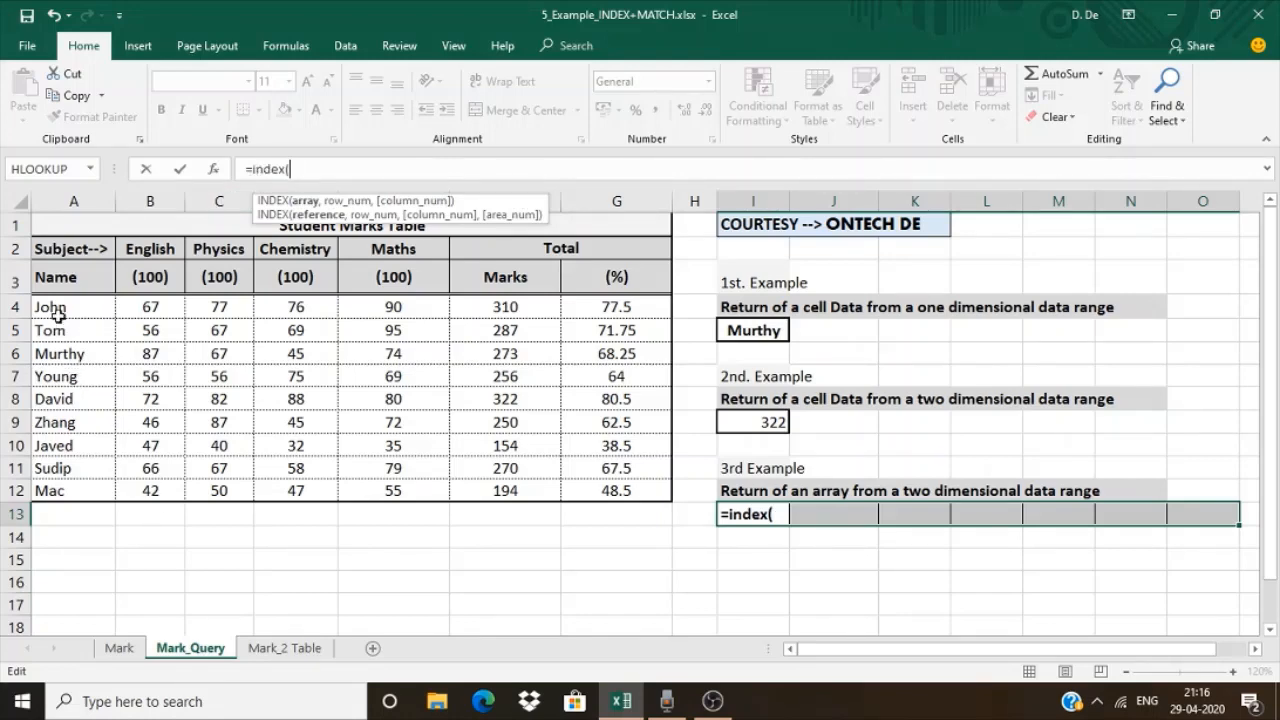
{"action": "left_click_drag", "start_coordinate": [51, 305], "coordinate": [608, 493]}
{"action": "type", "text": ","}
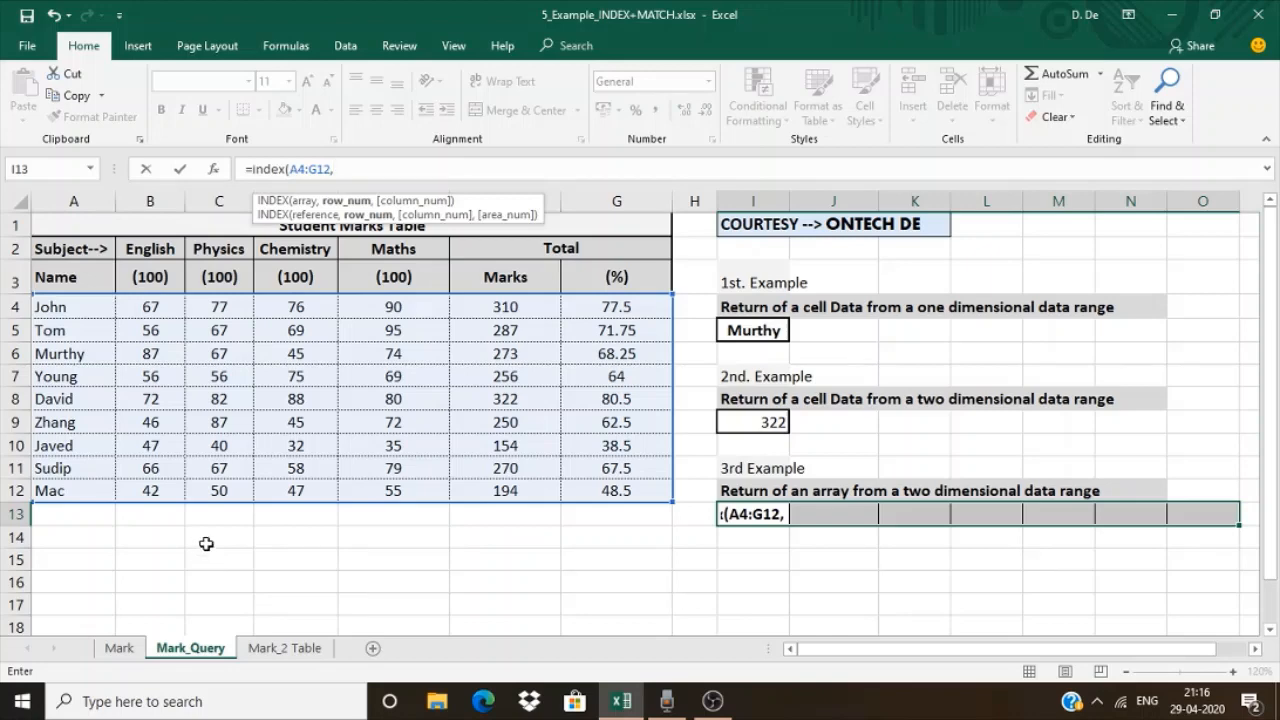
{"action": "type", "text": "7,"}
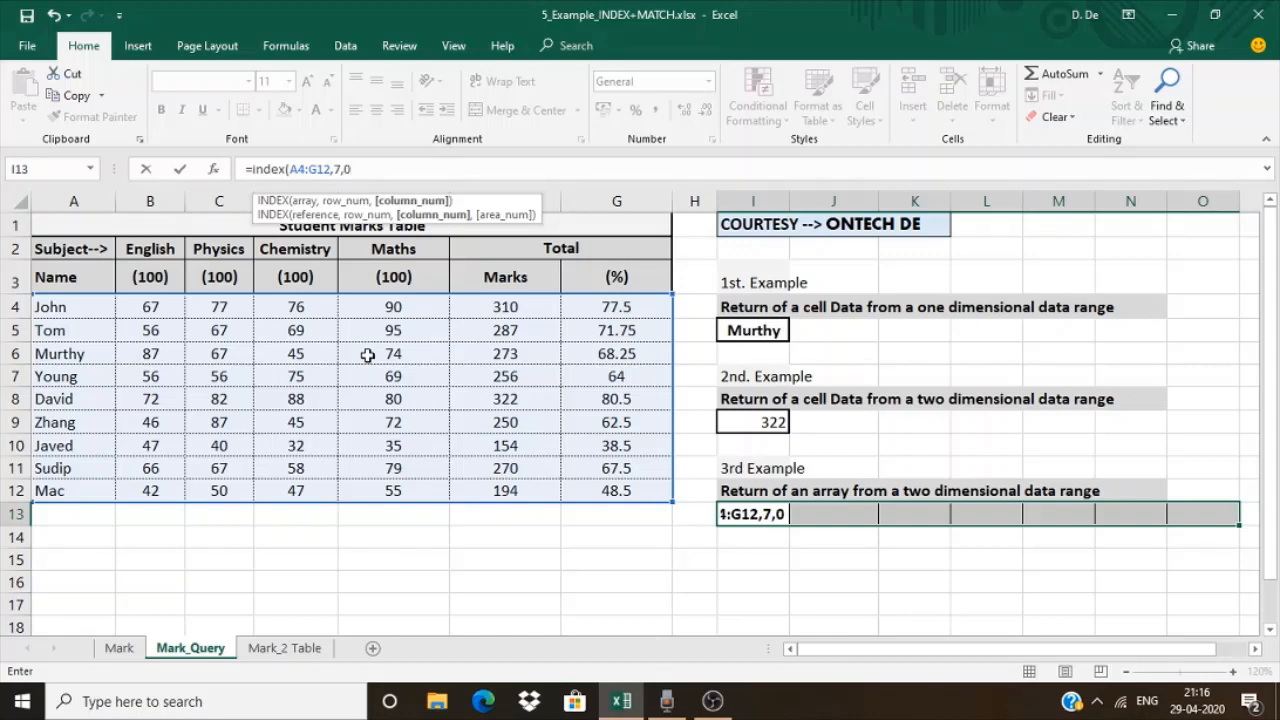
{"action": "type", "text": "0)"}
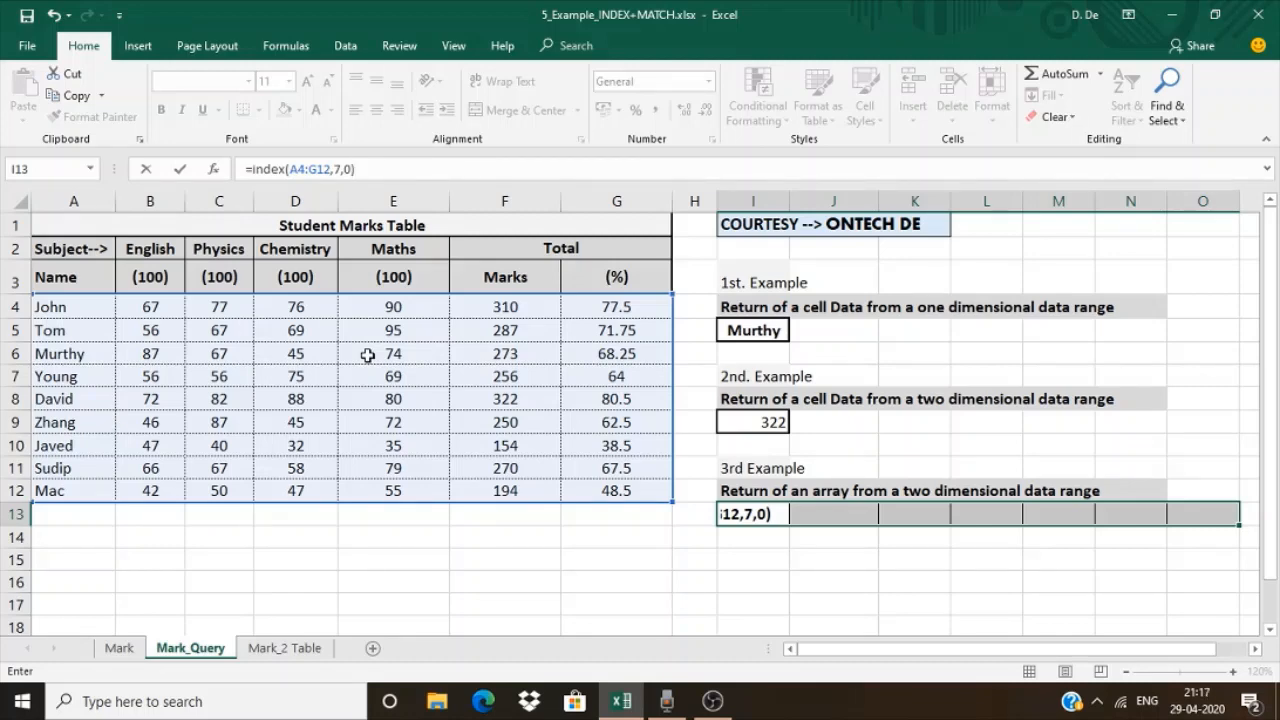
{"action": "key", "text": "ctrl+shift+Return"}
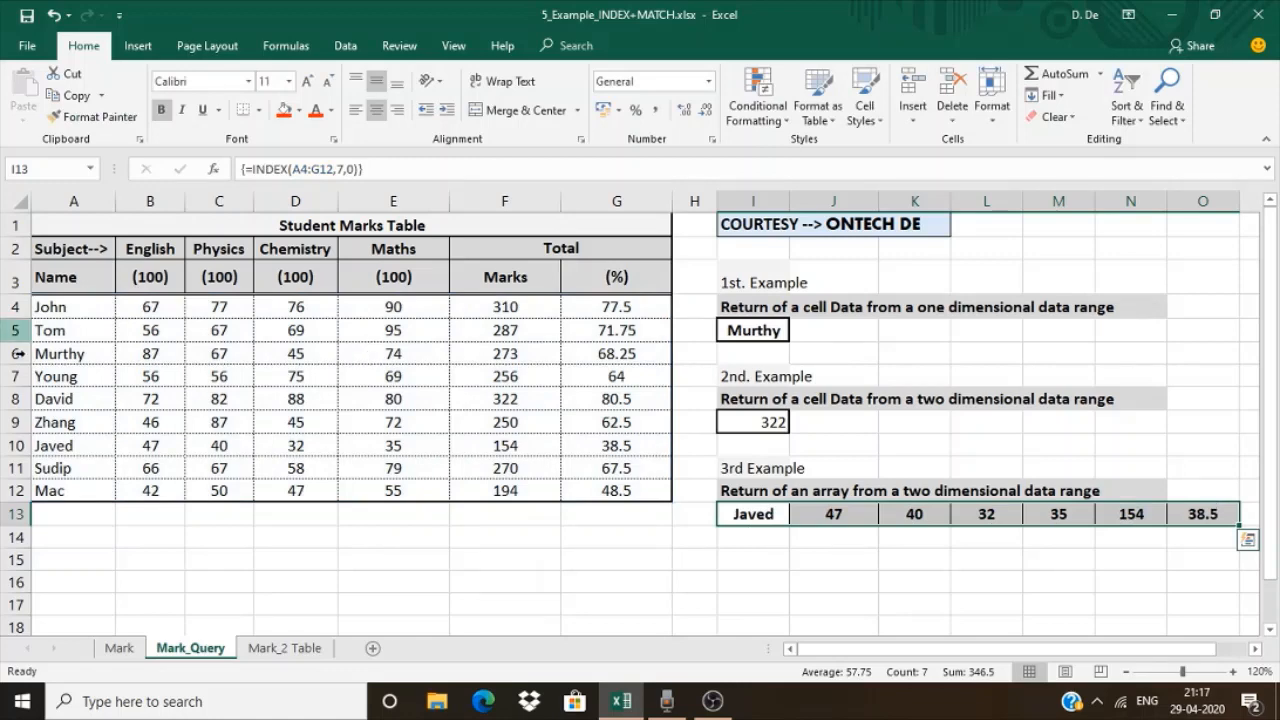
Shade A10:G10 in the marks table yellow, and undo the fill
{"action": "left_click_drag", "start_coordinate": [52, 446], "coordinate": [608, 443]}
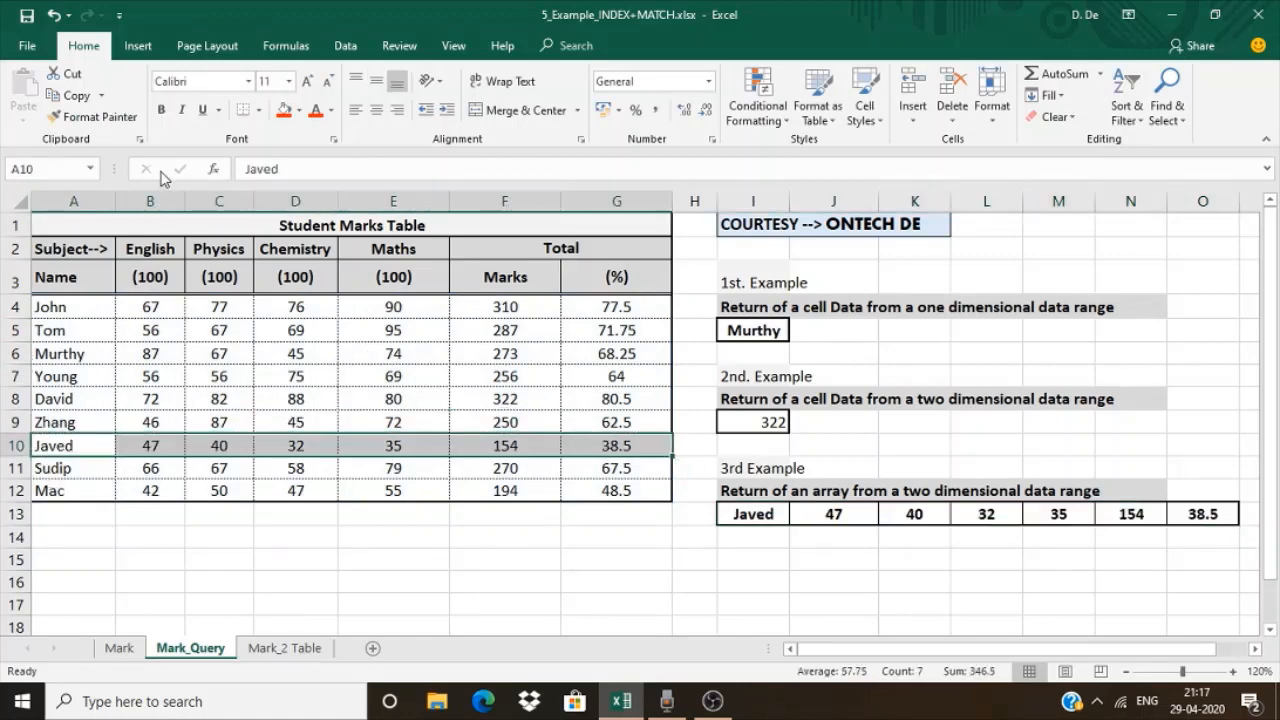
{"action": "left_click", "coordinate": [299, 111]}
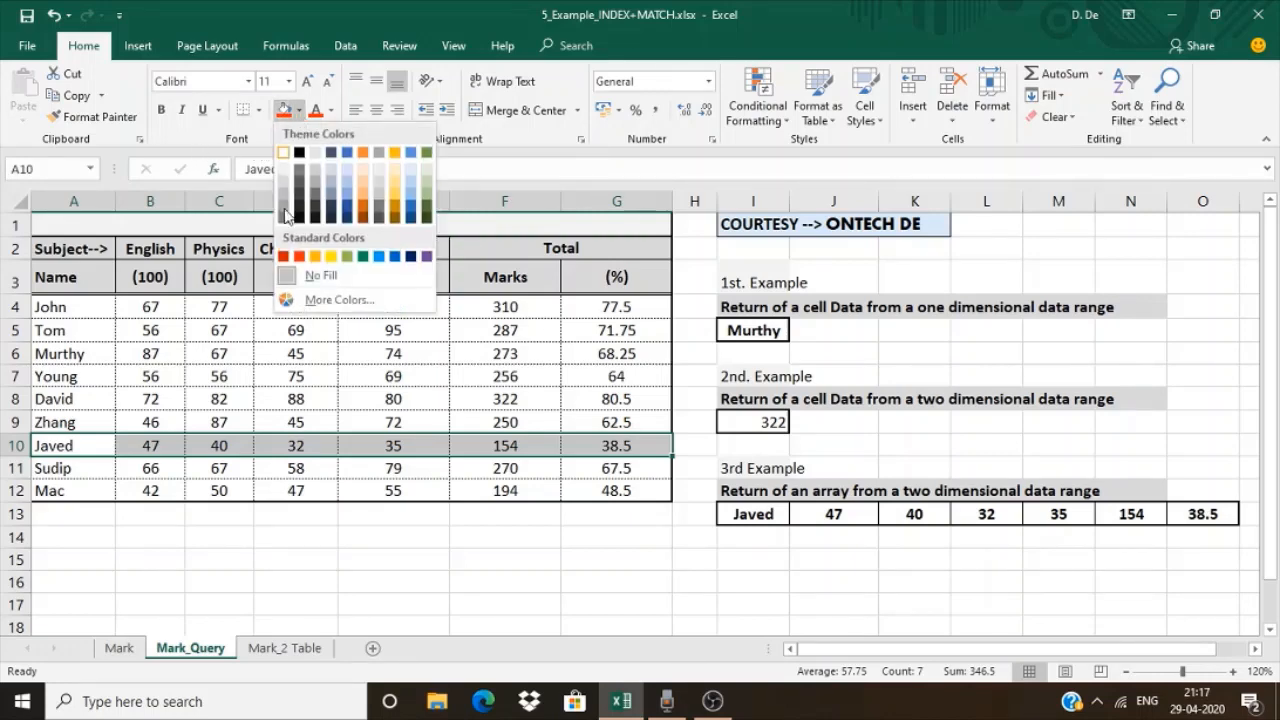
{"action": "left_click", "coordinate": [330, 260]}
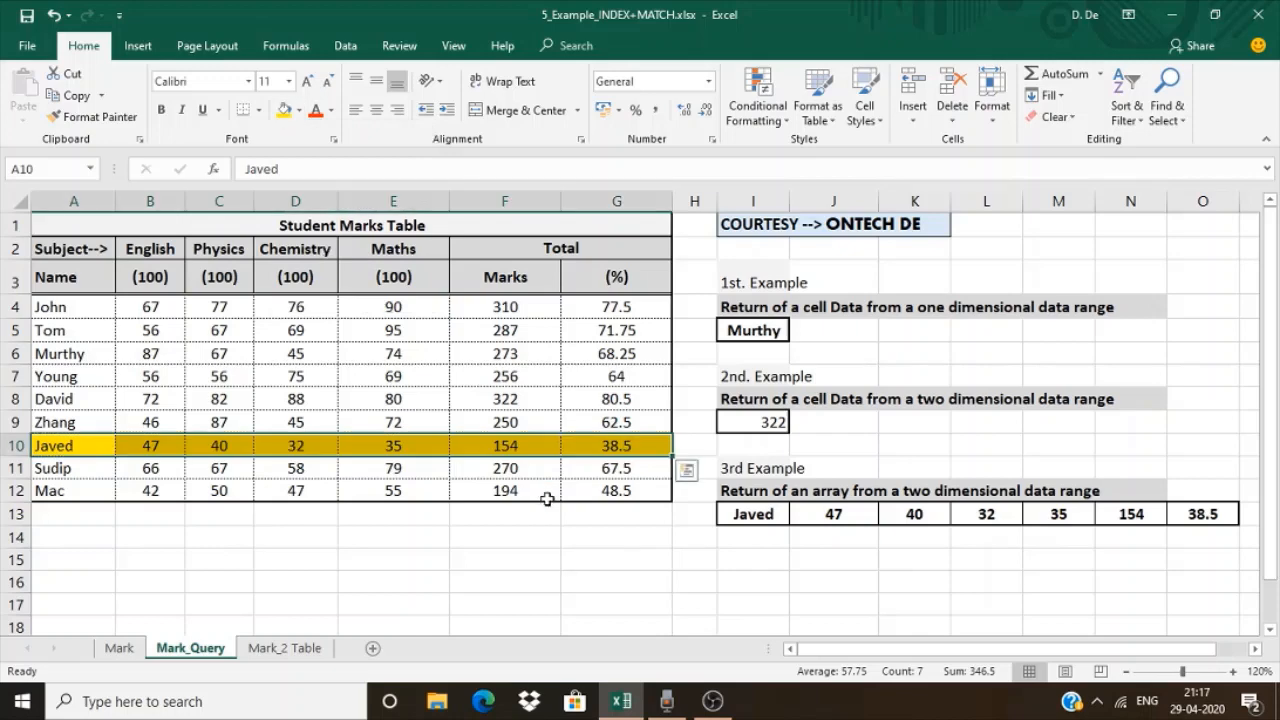
{"action": "key", "text": "ctrl+z"}
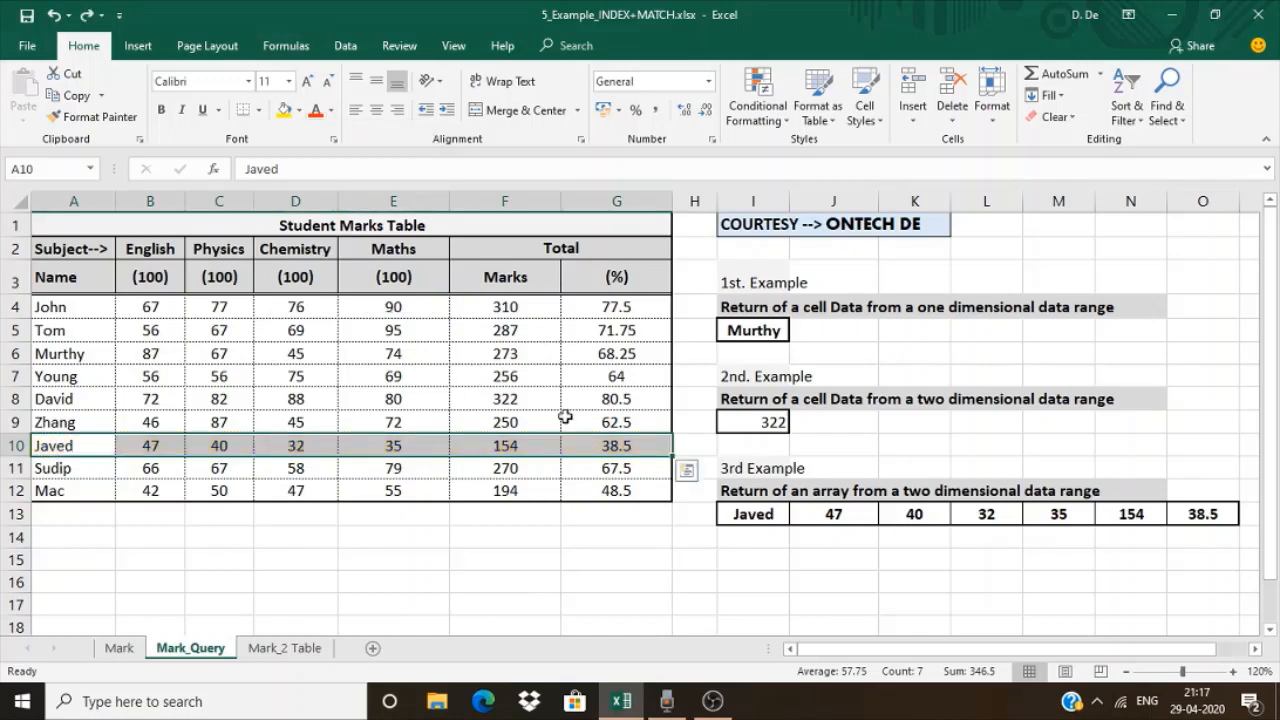
Switch to the Mark_2 Table sheet
{"action": "left_click", "coordinate": [287, 649]}
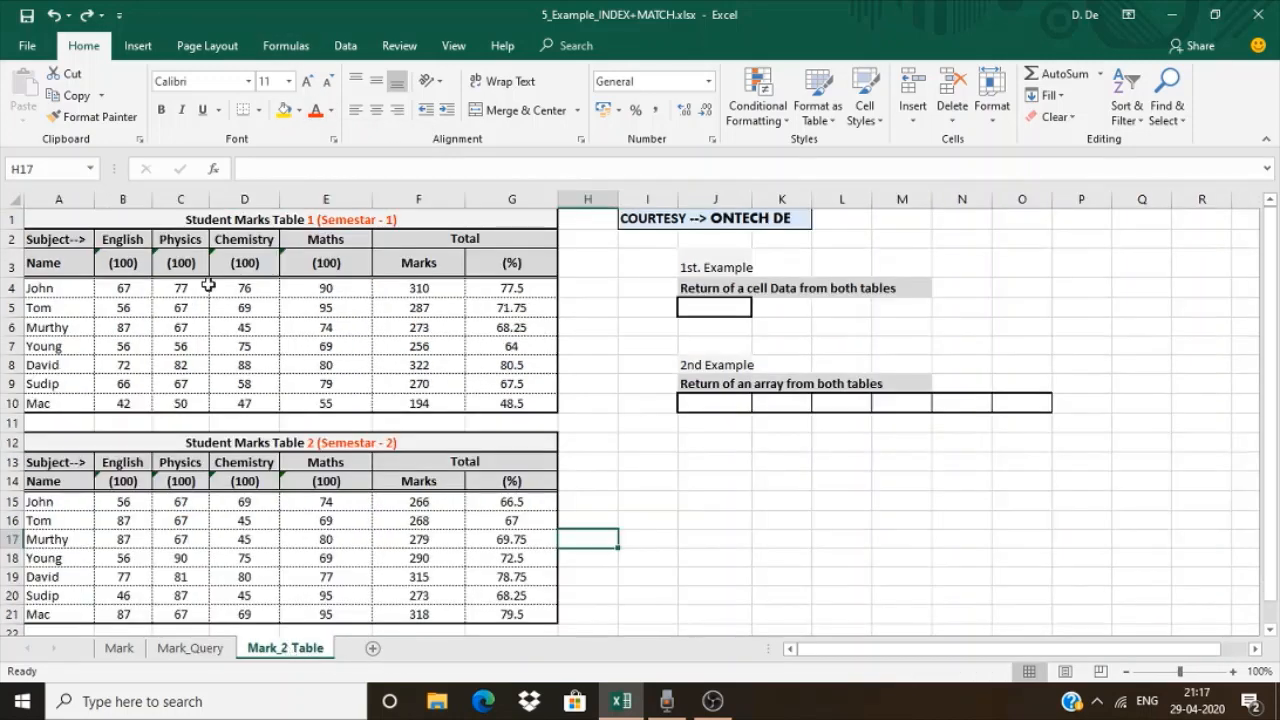
Shade the titles of both semester tables in rows 1 and 12 yellow, and undo both fills
{"action": "left_click", "coordinate": [311, 216]}
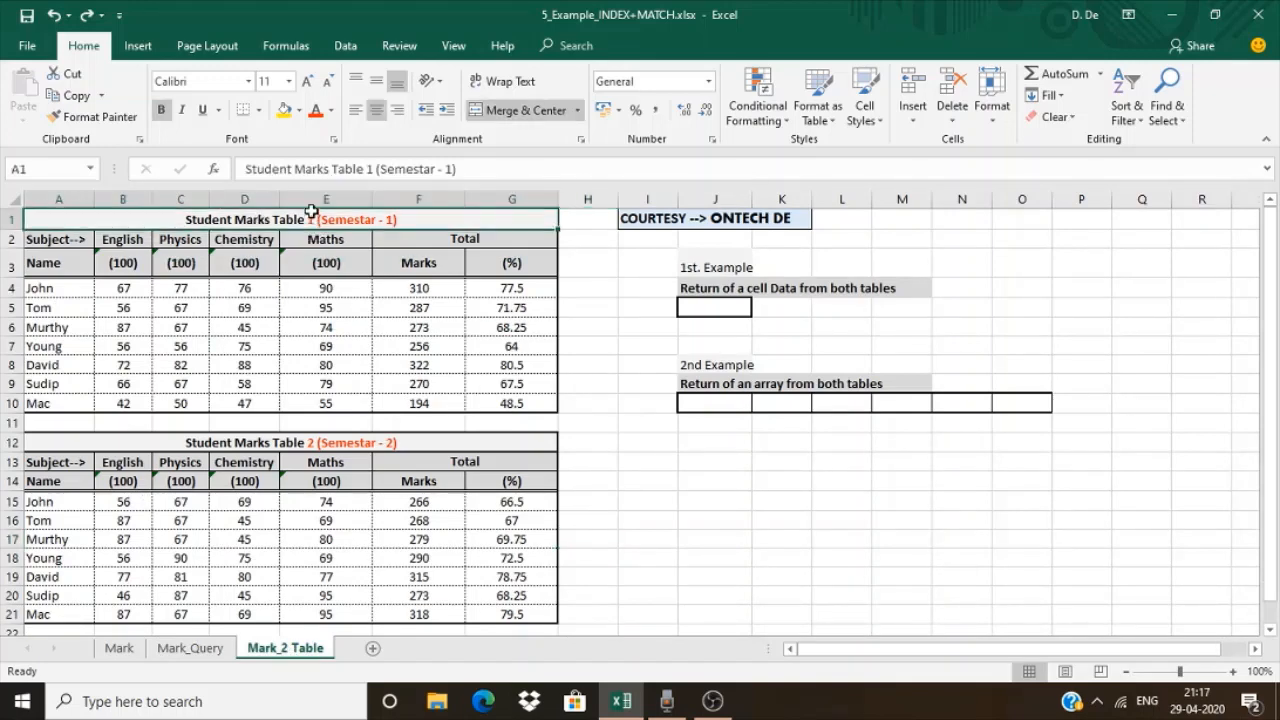
{"action": "left_click", "coordinate": [285, 111]}
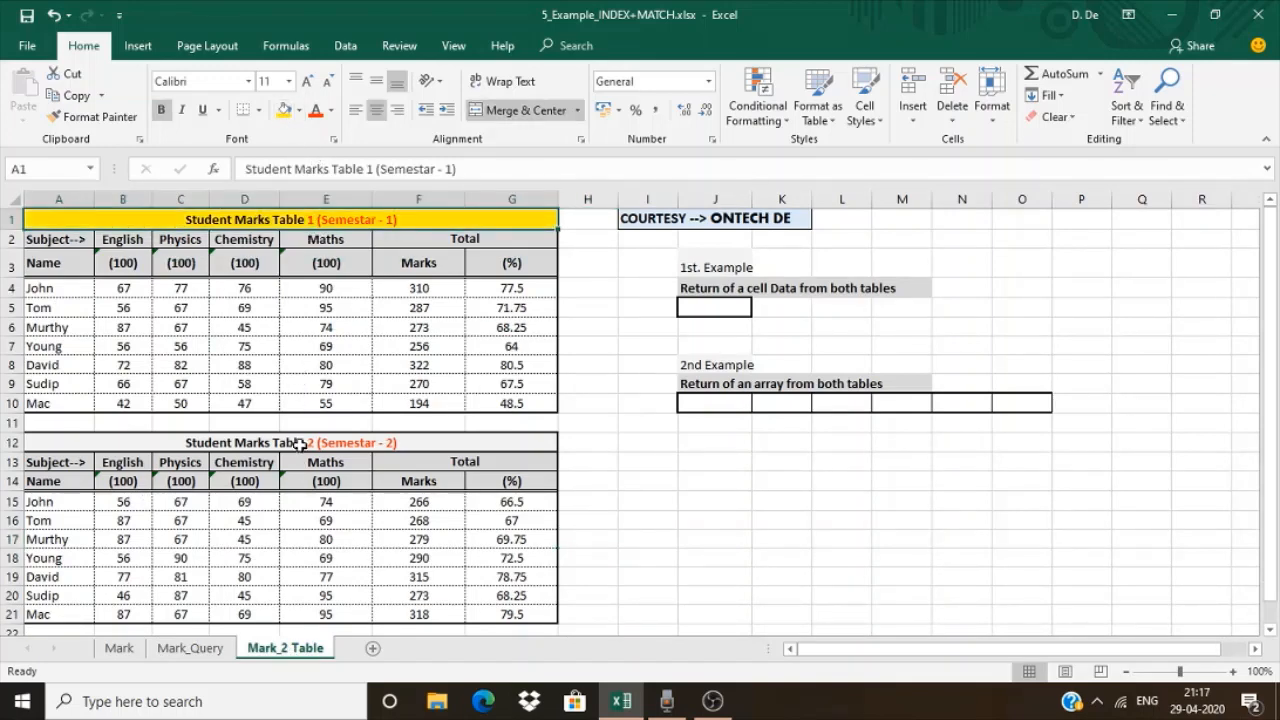
{"action": "left_click", "coordinate": [294, 443]}
{"action": "left_click", "coordinate": [285, 111]}
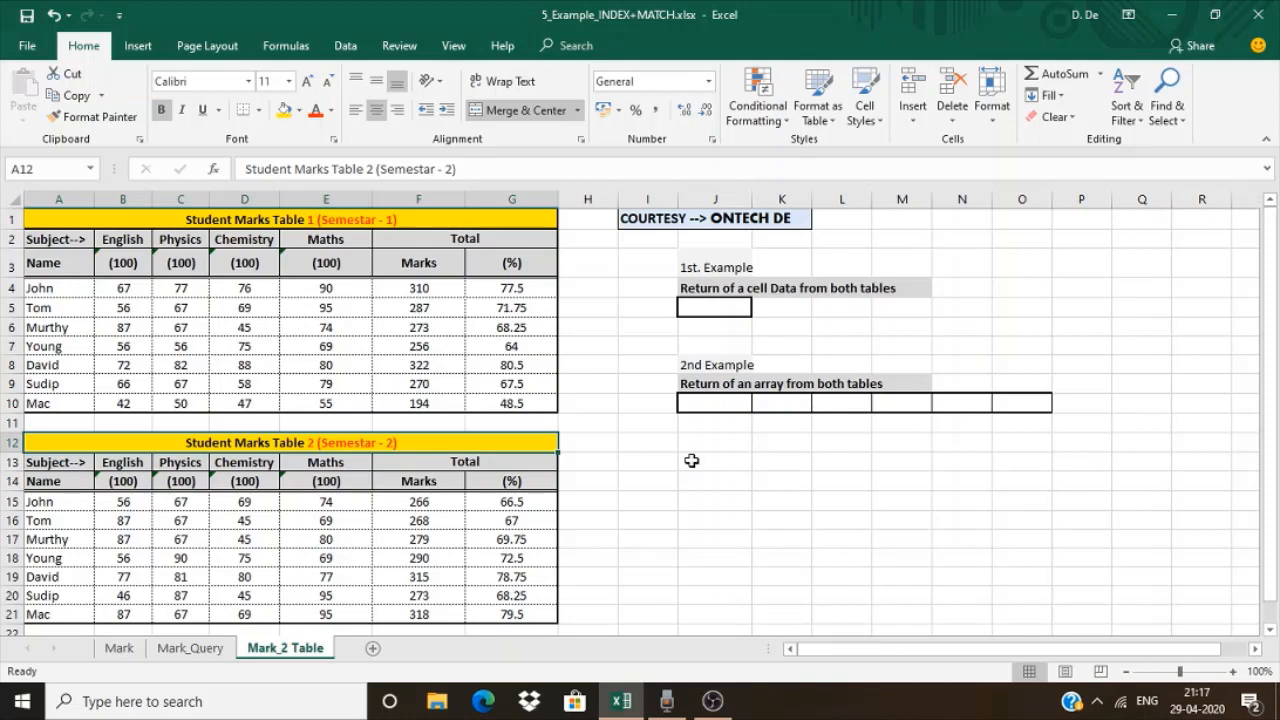
{"action": "key", "text": "ctrl+z"}
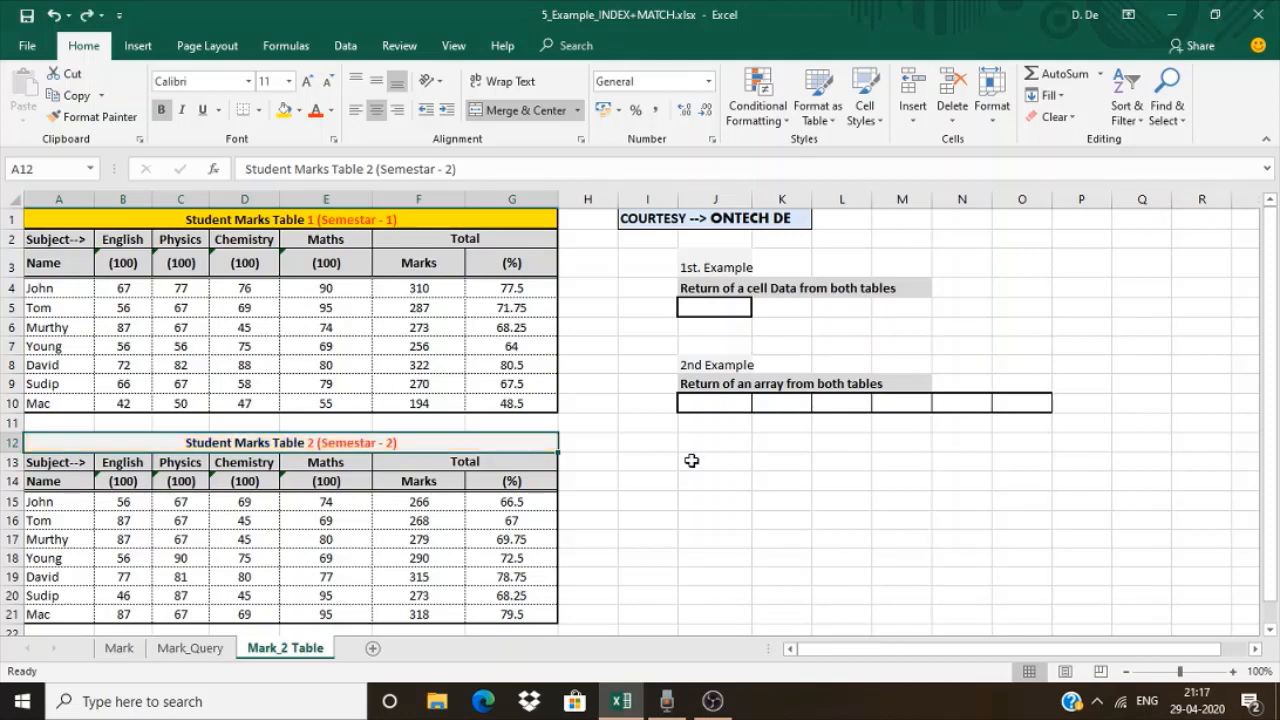
{"action": "key", "text": "ctrl+z"}
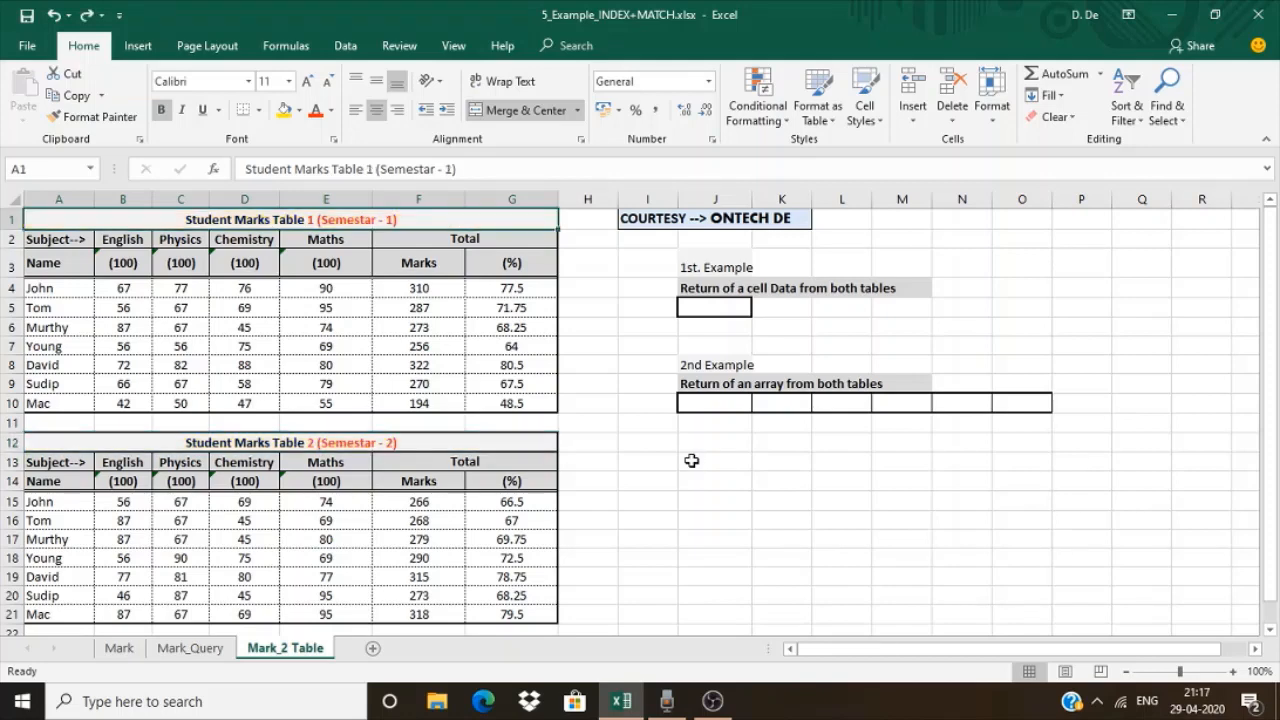
Begin an INDEX formula in J5 with the ranges (A4:G10,A15:G21) of both tables as its reference
{"action": "left_click", "coordinate": [705, 309]}
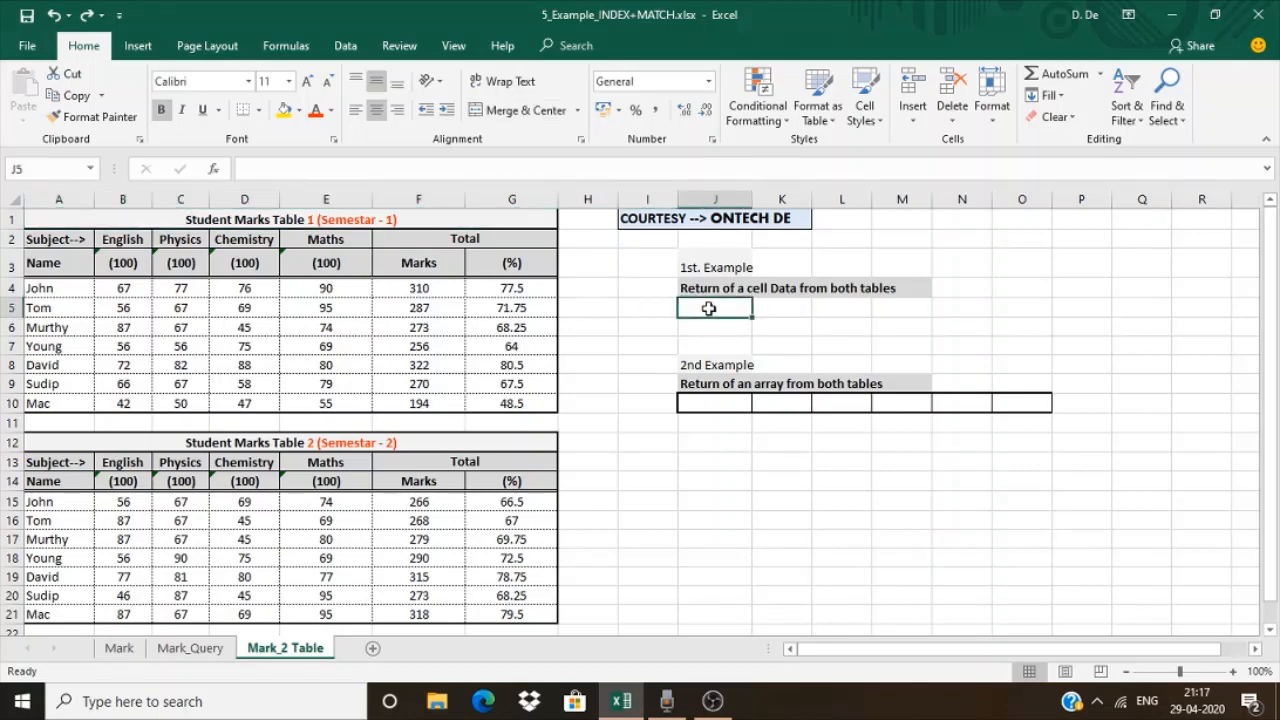
{"action": "type", "text": "=in"}
{"action": "type", "text": "dex"}
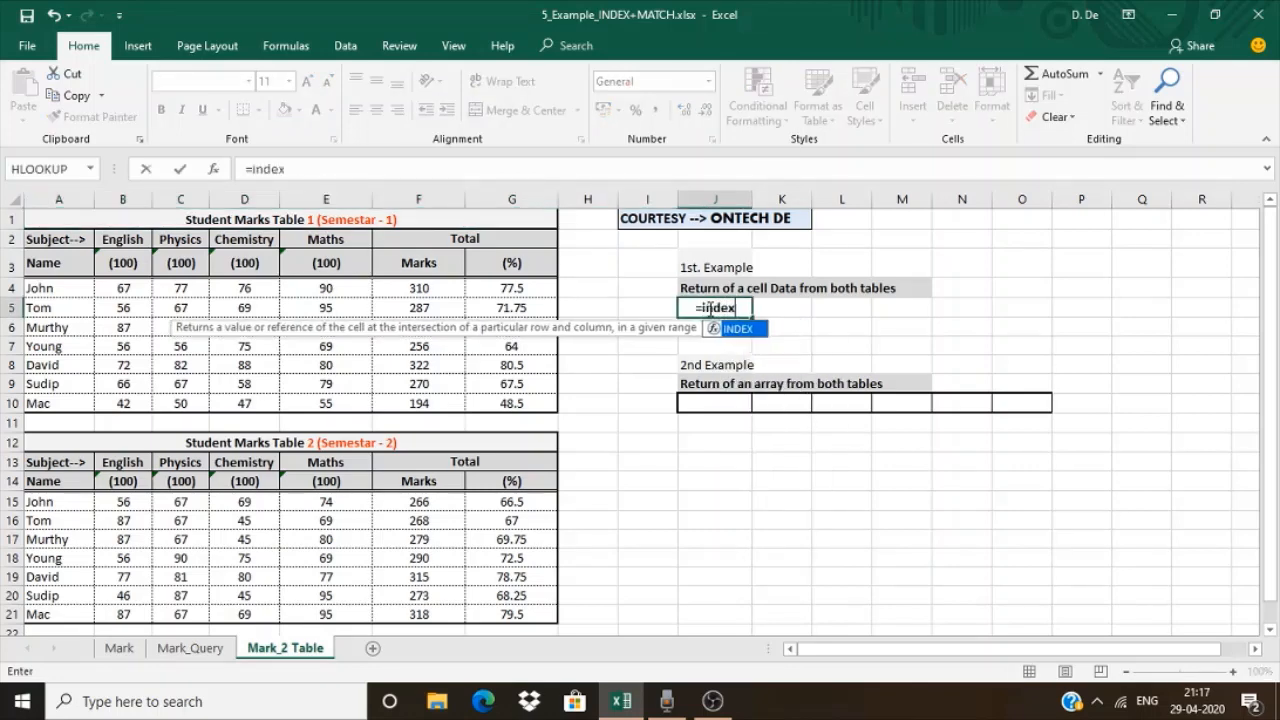
{"action": "type", "text": "("}
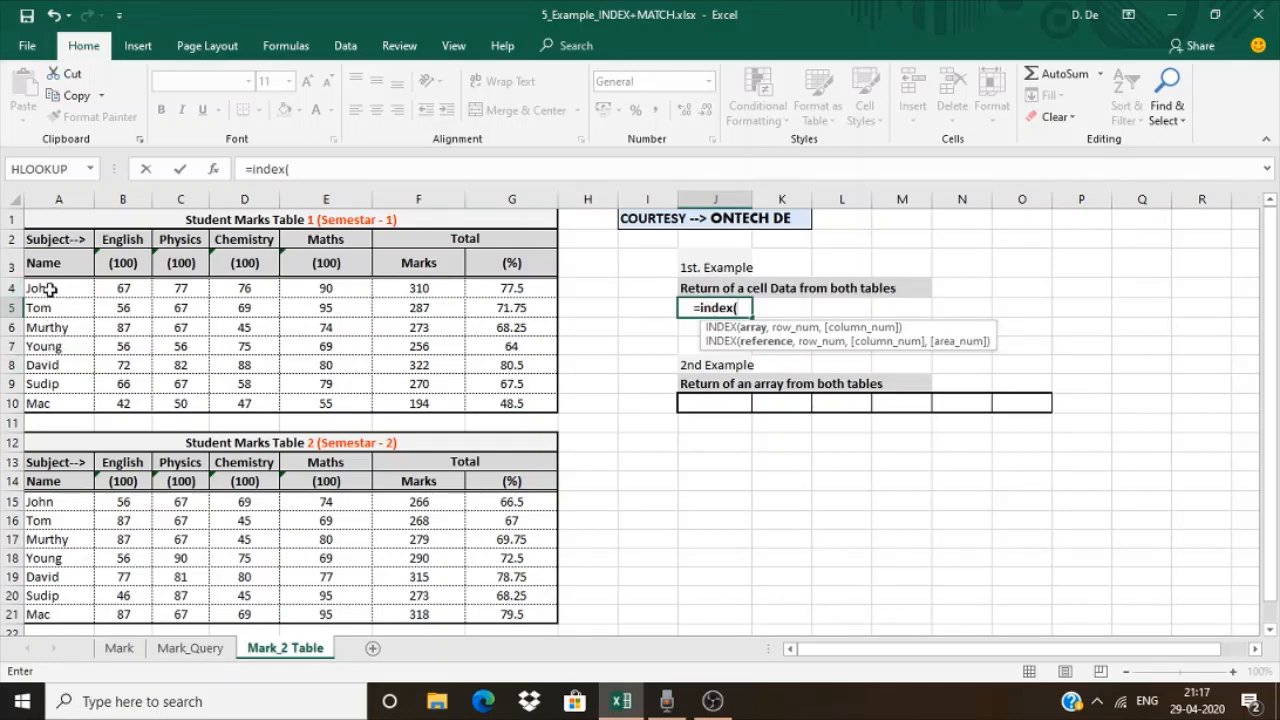
{"action": "type", "text": "("}
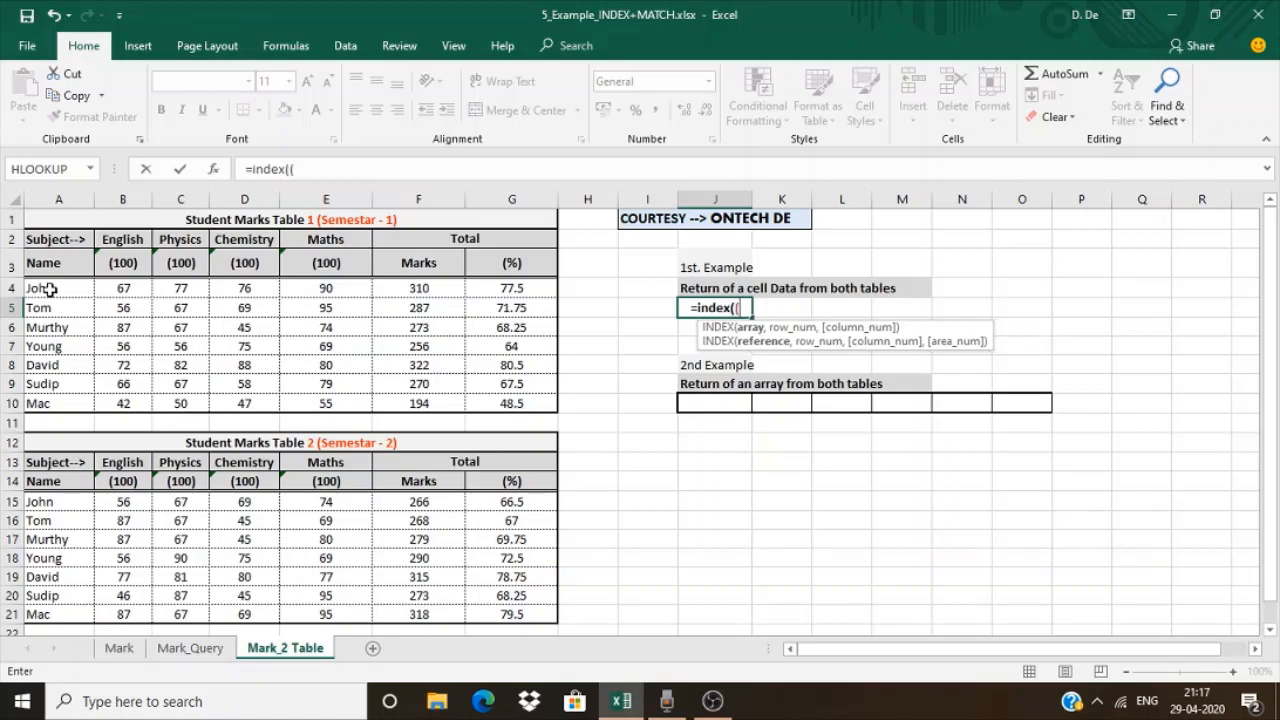
{"action": "left_click_drag", "start_coordinate": [49, 289], "coordinate": [522, 405]}
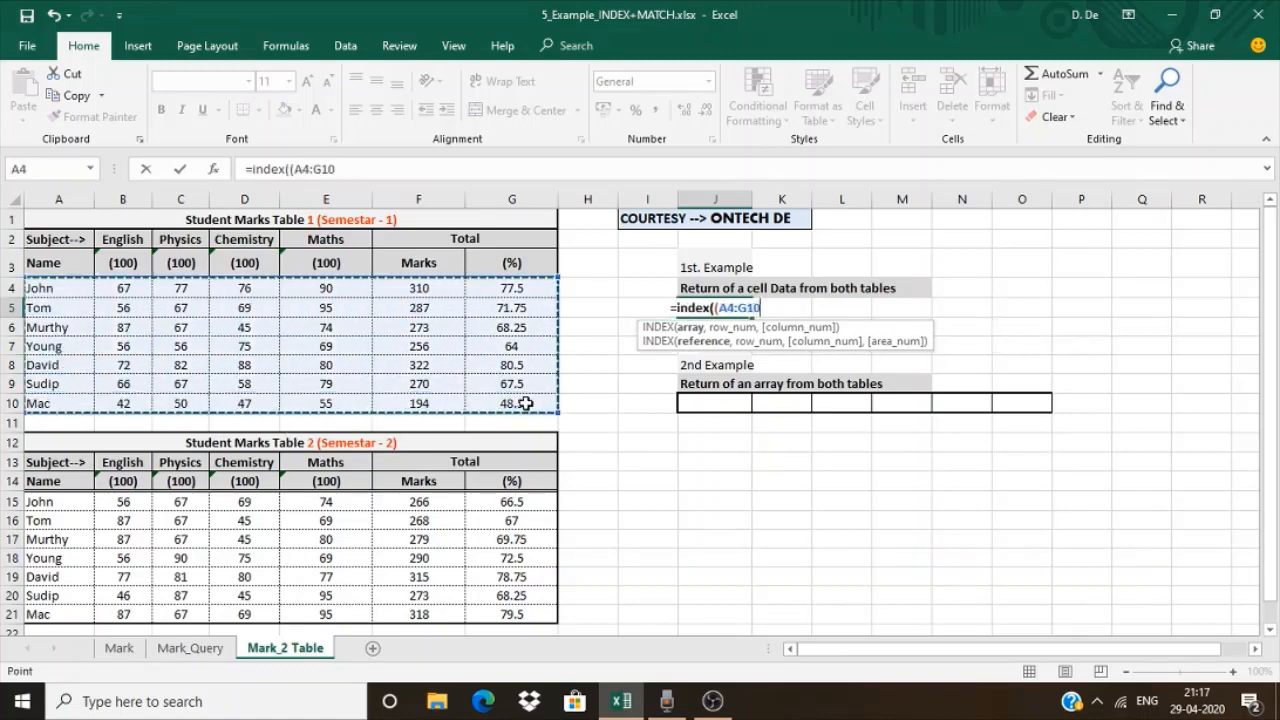
{"action": "type", "text": ","}
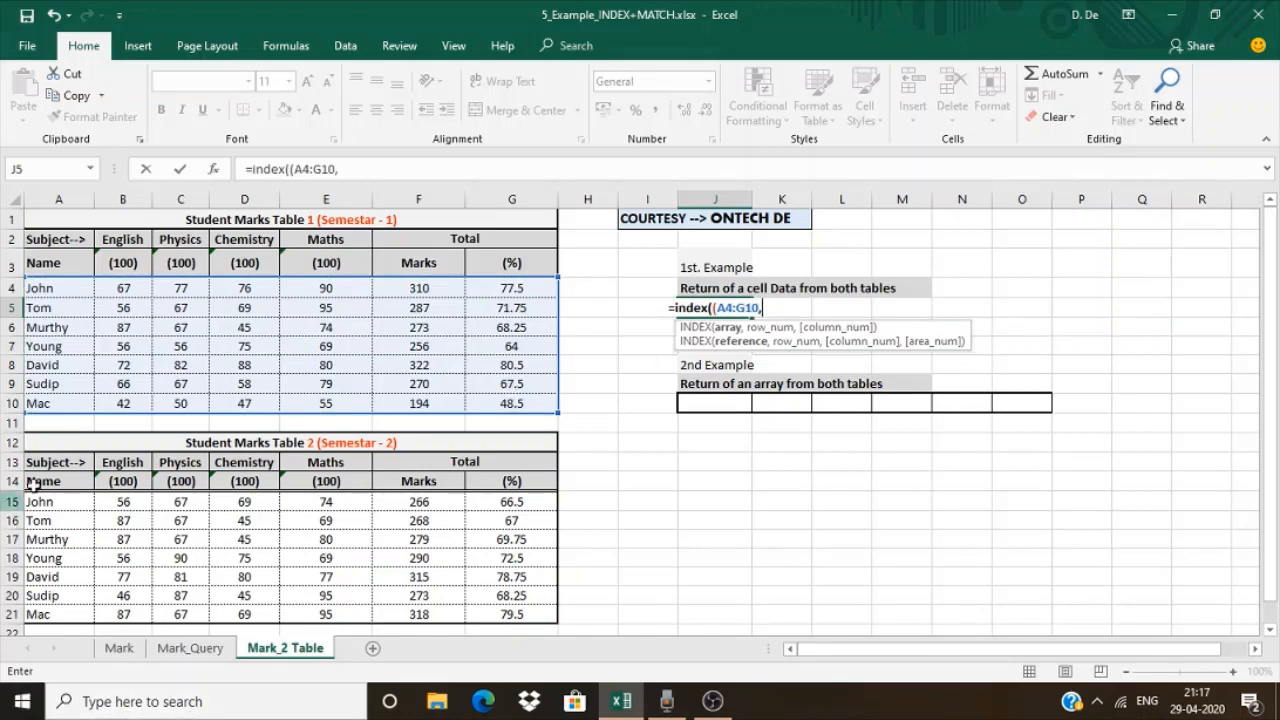
{"action": "left_click_drag", "start_coordinate": [47, 500], "coordinate": [508, 611]}
{"action": "type", "text": "),"}
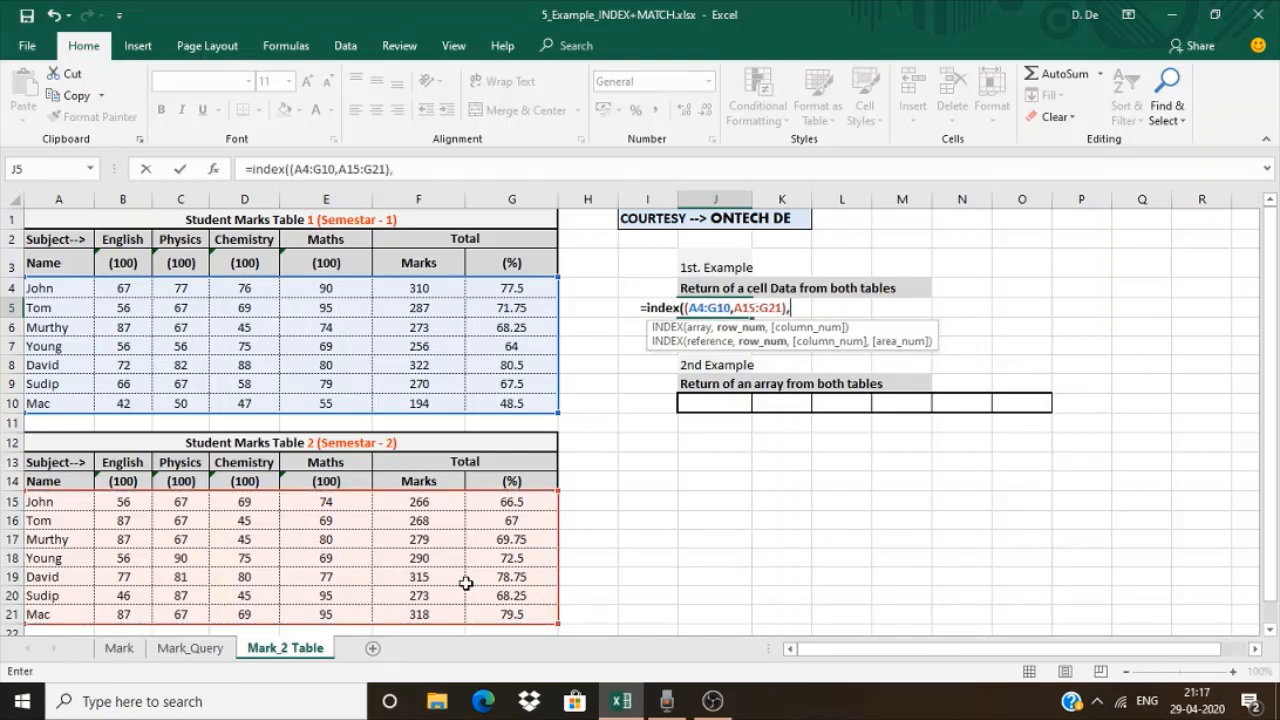
{"action": "type", "text": "4"}
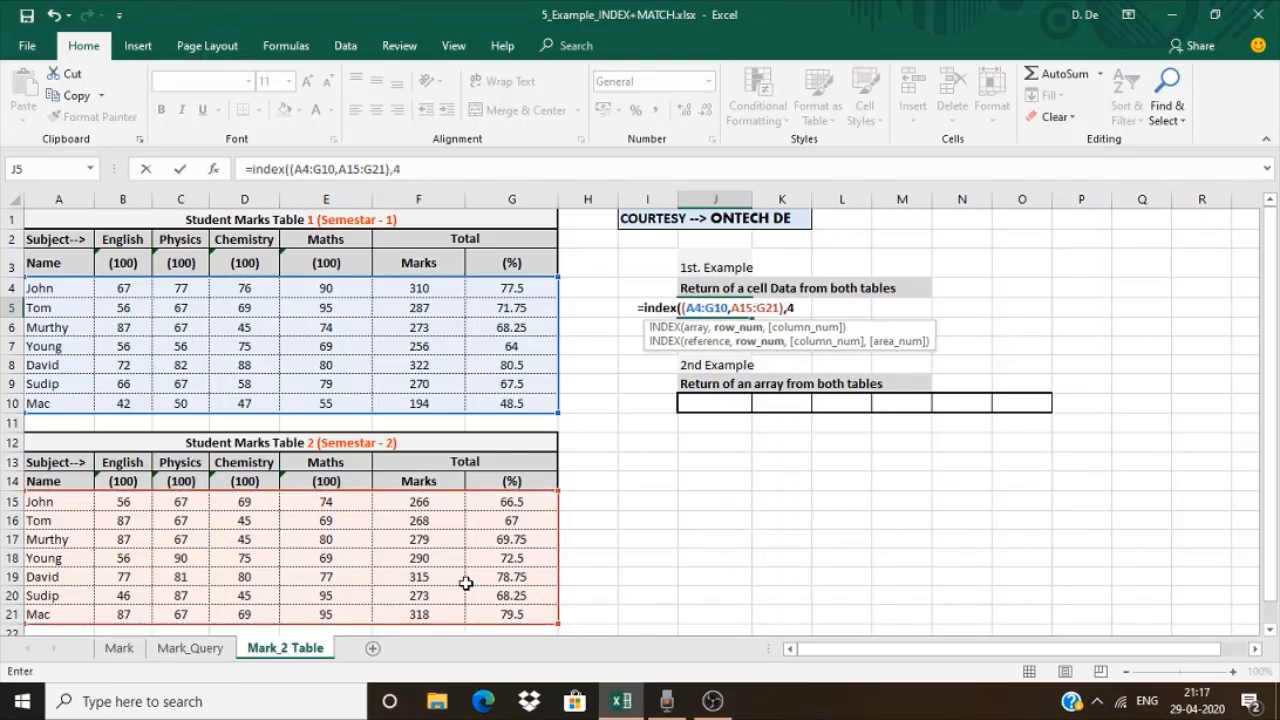
{"action": "type", "text": ","}
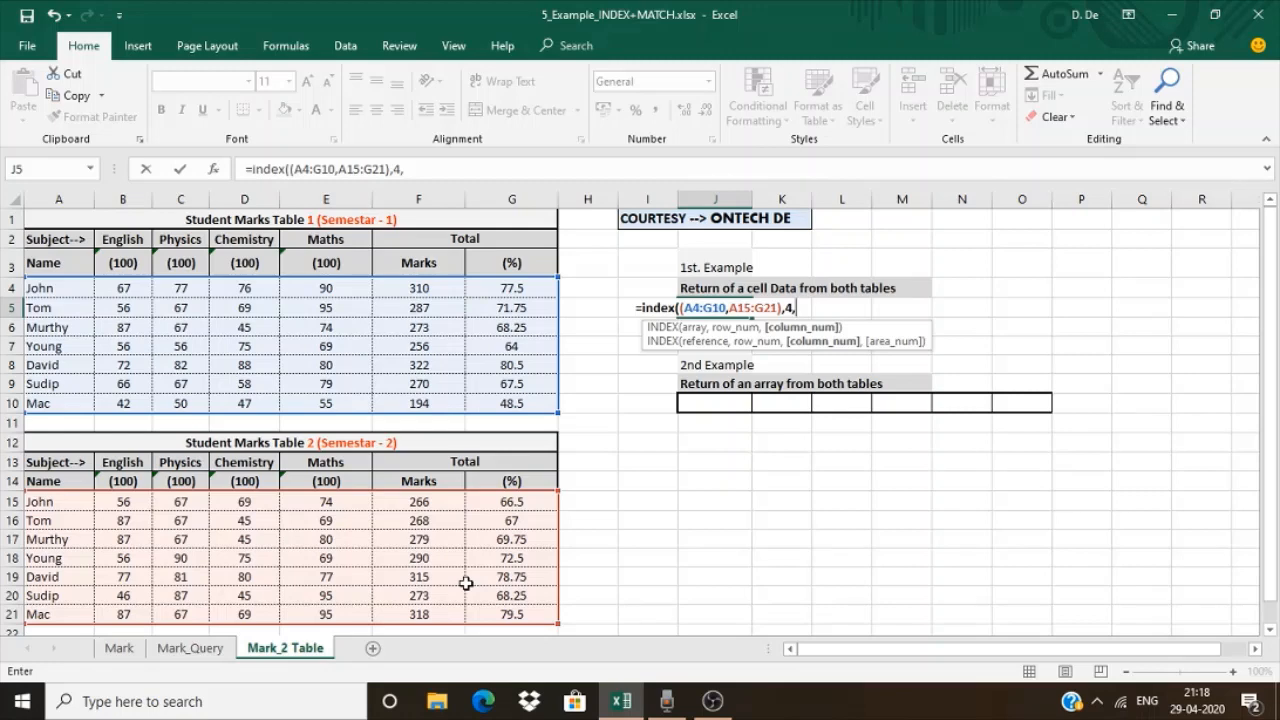
{"action": "type", "text": "6,1"}
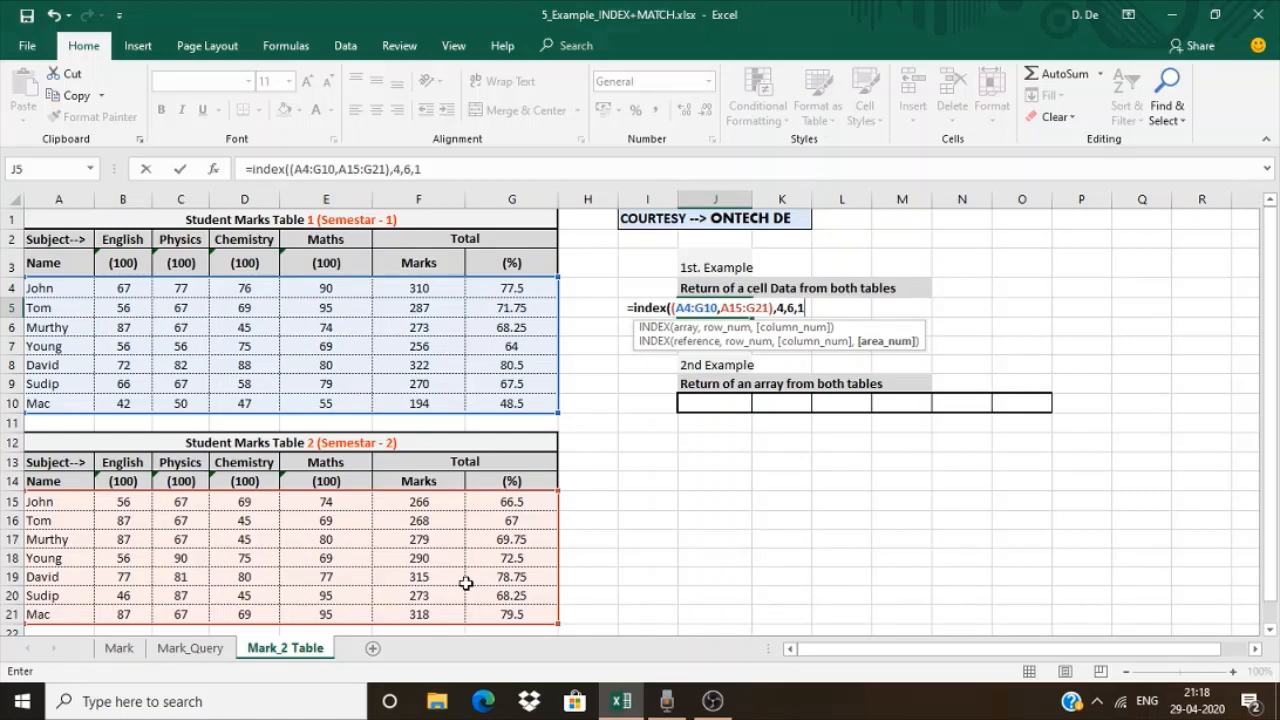
{"action": "type", "text": ")"}
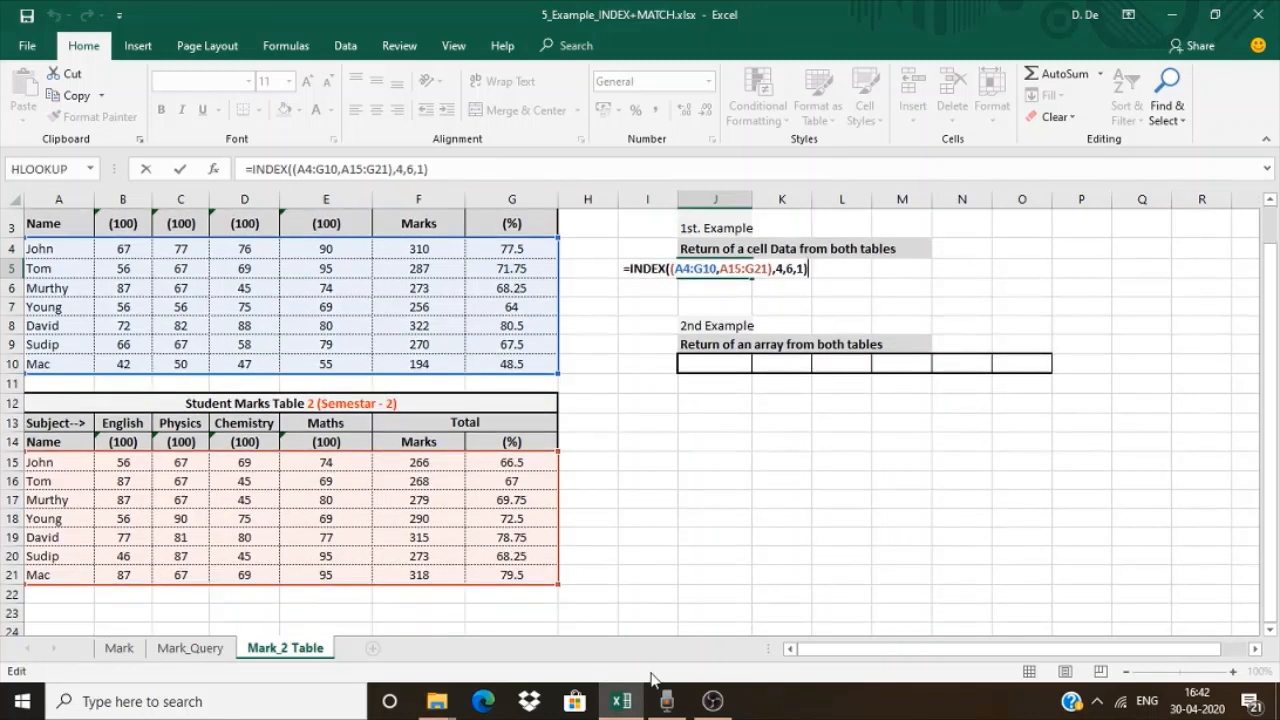
Complete the INDEX formula in J5 with row 4, column 6 and area number 1
{"action": "key", "text": "Return"}
Shade J5, A7:G7 and F4:F10 yellow, and colour the text of their intersection F7 red
{"action": "left_click", "coordinate": [714, 268]}
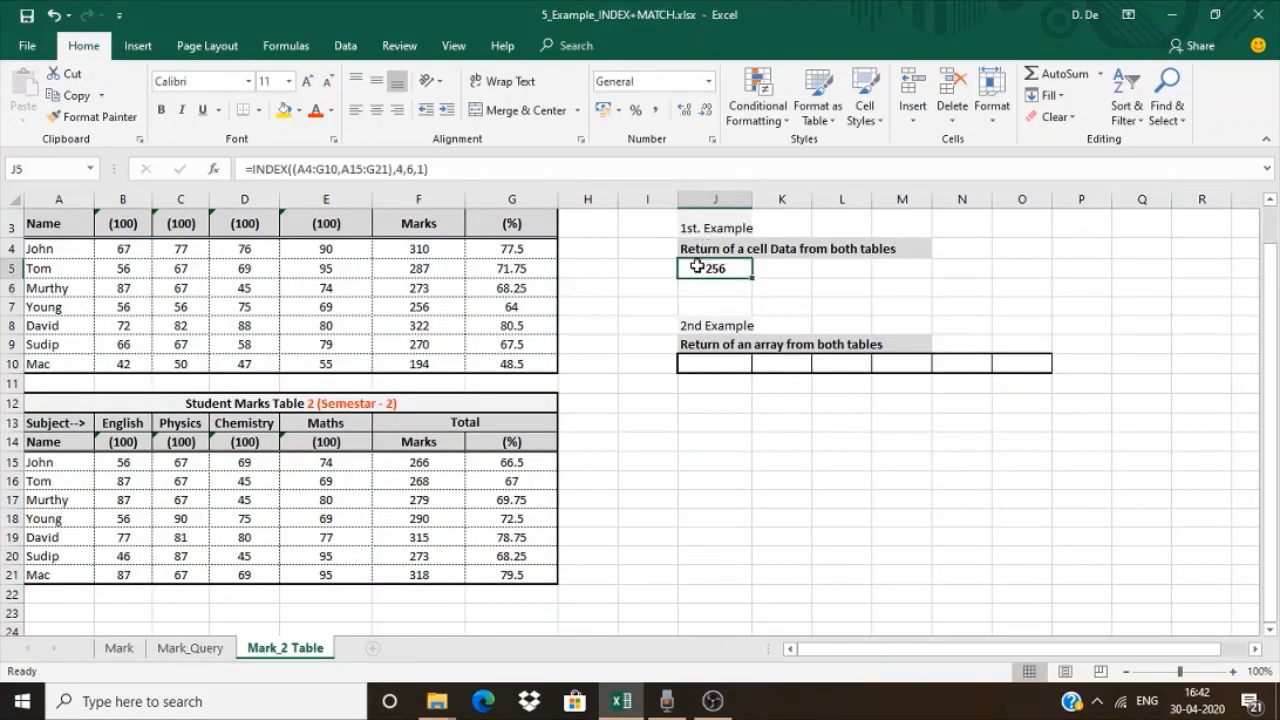
{"action": "left_click", "coordinate": [285, 110]}
{"action": "left_click_drag", "start_coordinate": [40, 310], "coordinate": [510, 307]}
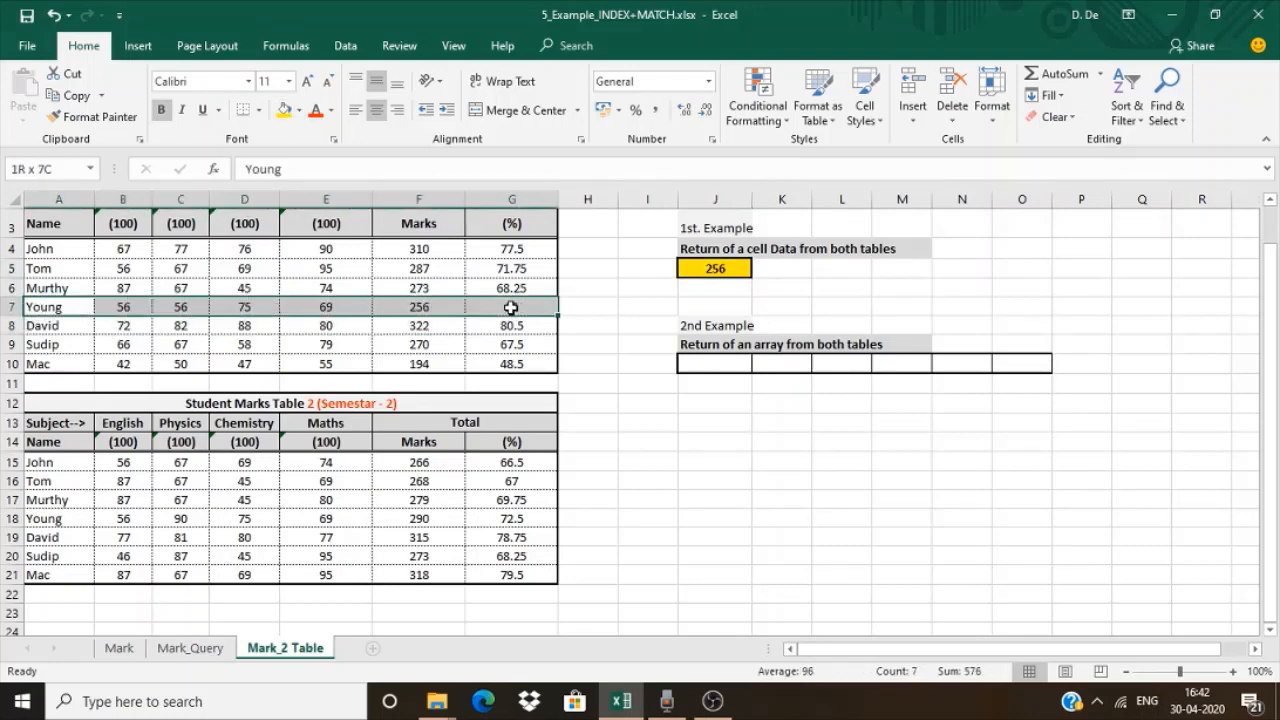
{"action": "left_click", "coordinate": [285, 110]}
{"action": "left_click_drag", "start_coordinate": [418, 249], "coordinate": [420, 363]}
{"action": "left_click", "coordinate": [285, 110]}
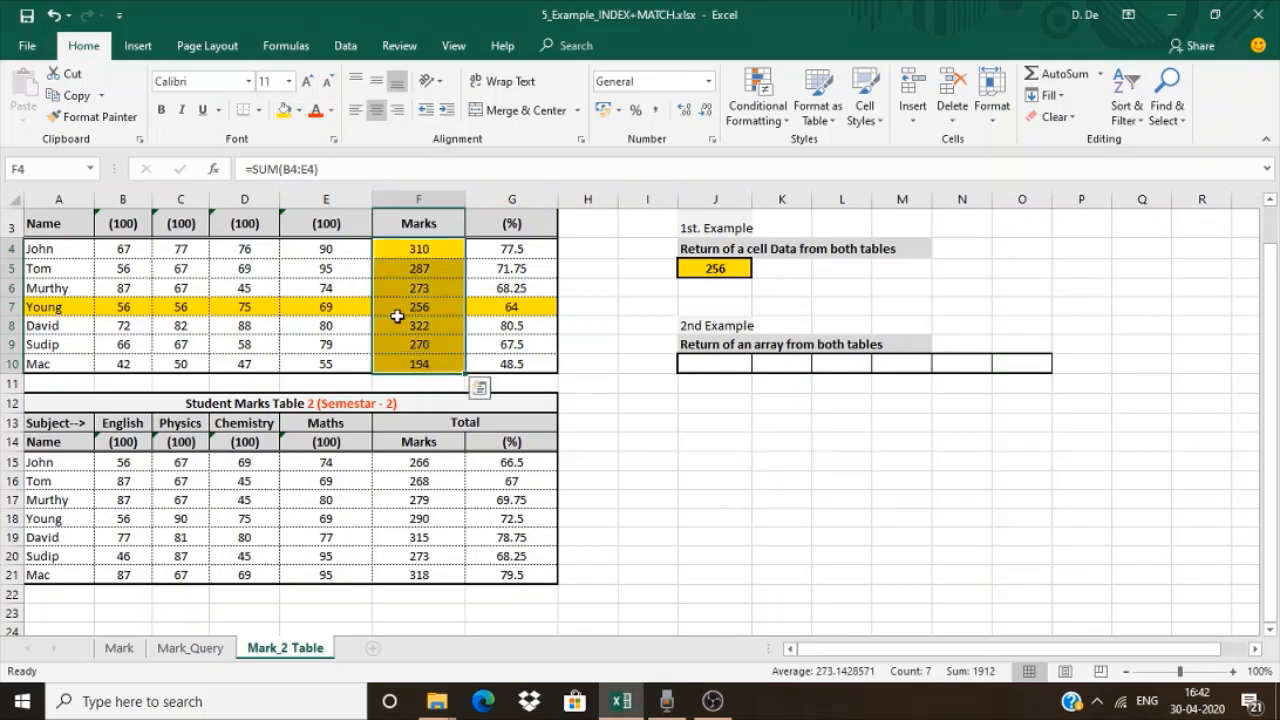
{"action": "left_click", "coordinate": [402, 310]}
{"action": "left_click", "coordinate": [315, 113]}
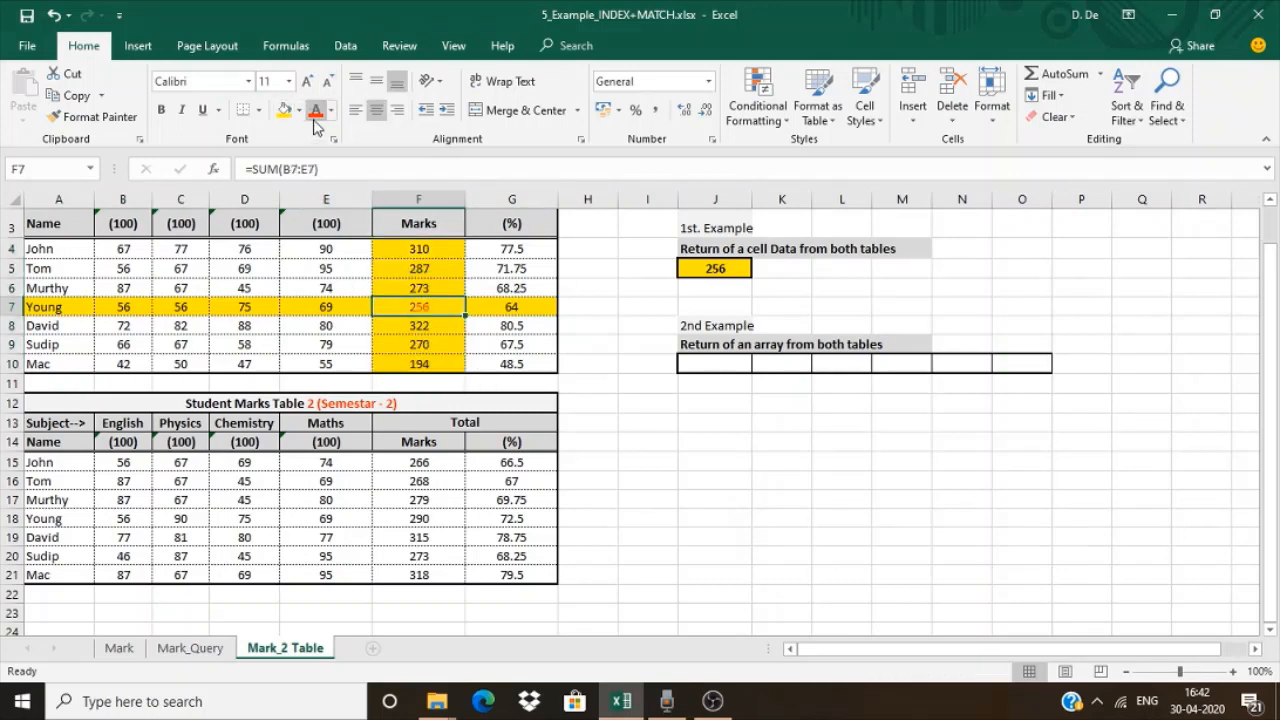
Undo the red text in F7 and the yellow fills on the Marks column, row 7 and J5
{"action": "left_click", "coordinate": [55, 16]}
{"action": "left_click", "coordinate": [55, 16]}
{"action": "left_click", "coordinate": [57, 18]}
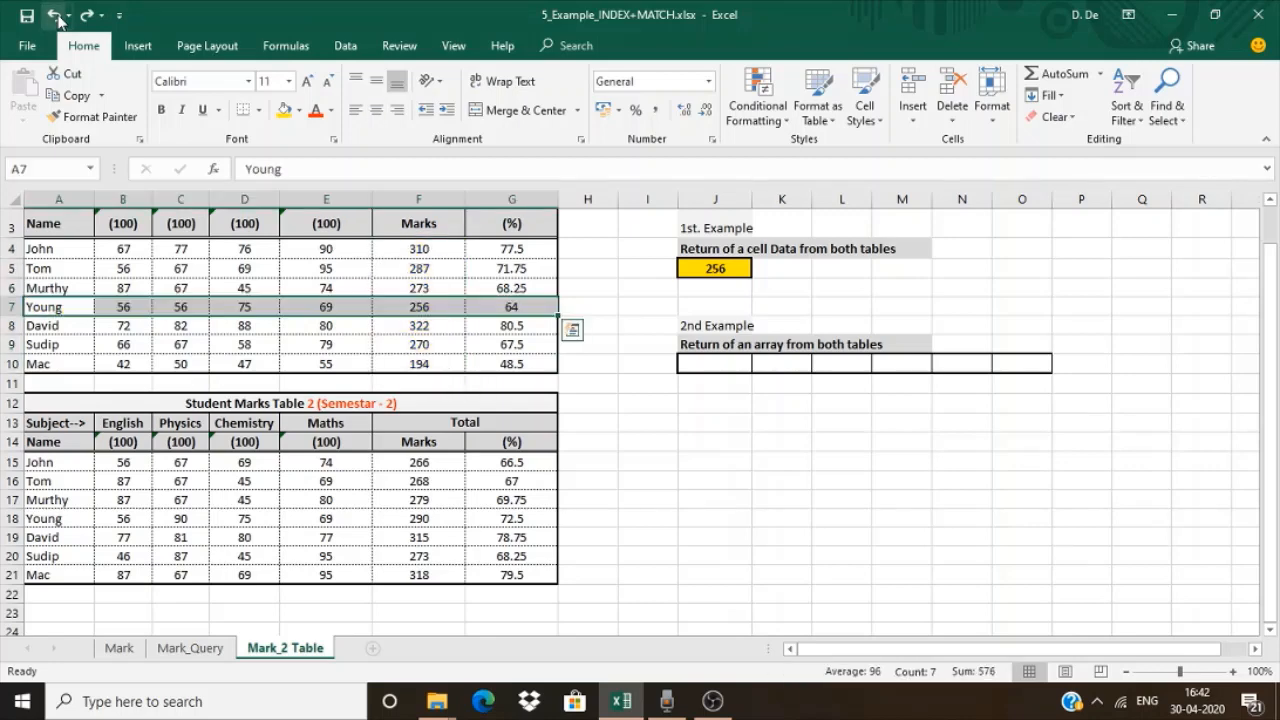
{"action": "left_click", "coordinate": [57, 18]}
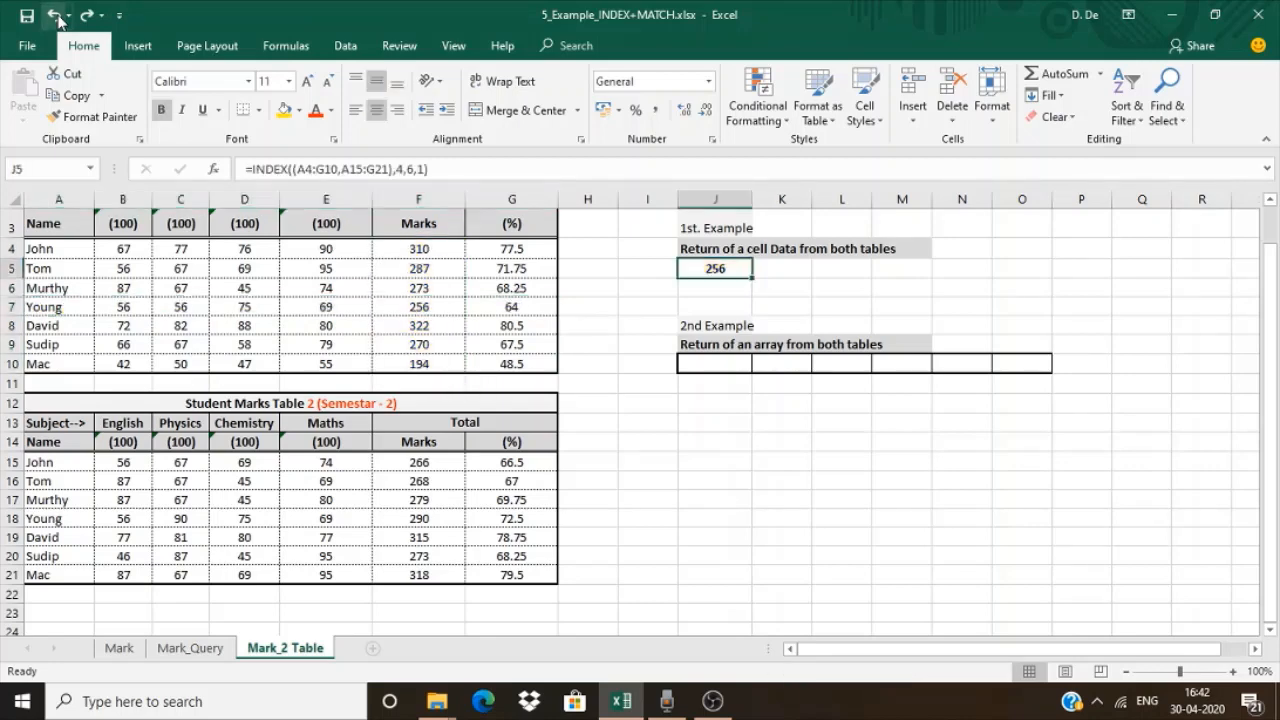
Change the area number of the INDEX formula in J5 to 2 and shade the matching total F18 yellow
{"action": "left_click", "coordinate": [428, 169]}
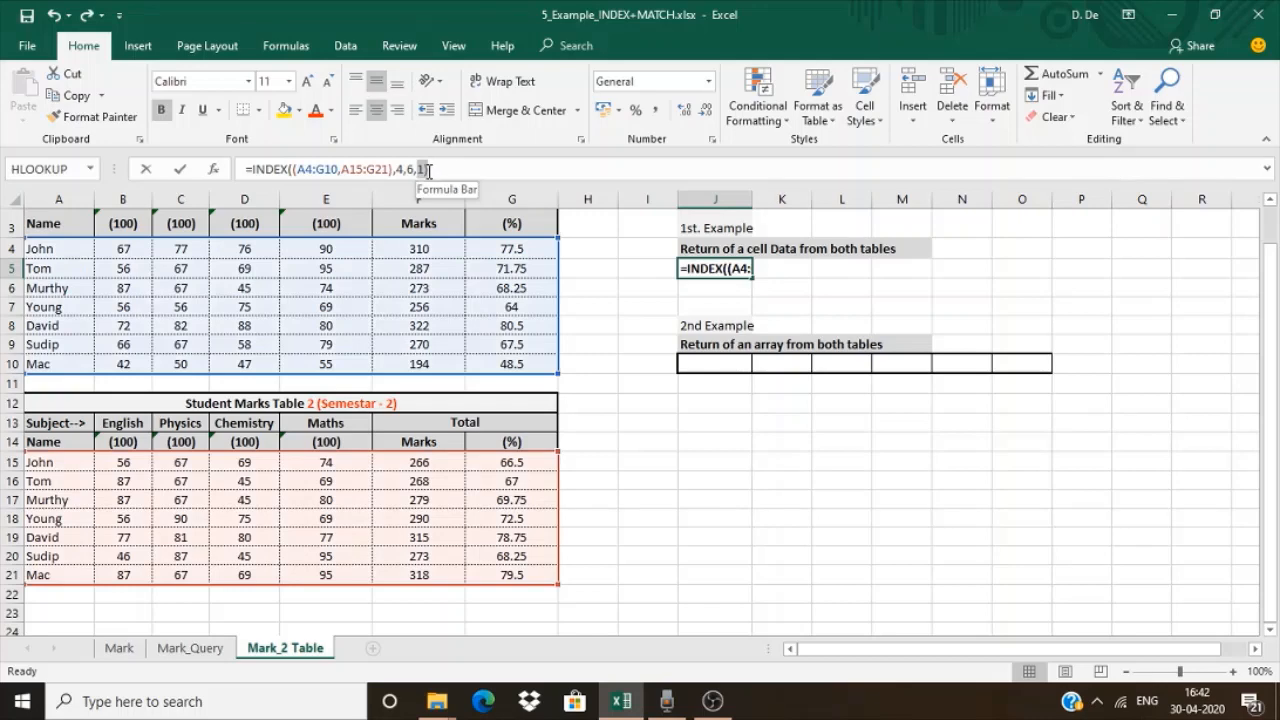
{"action": "type", "text": "2)"}
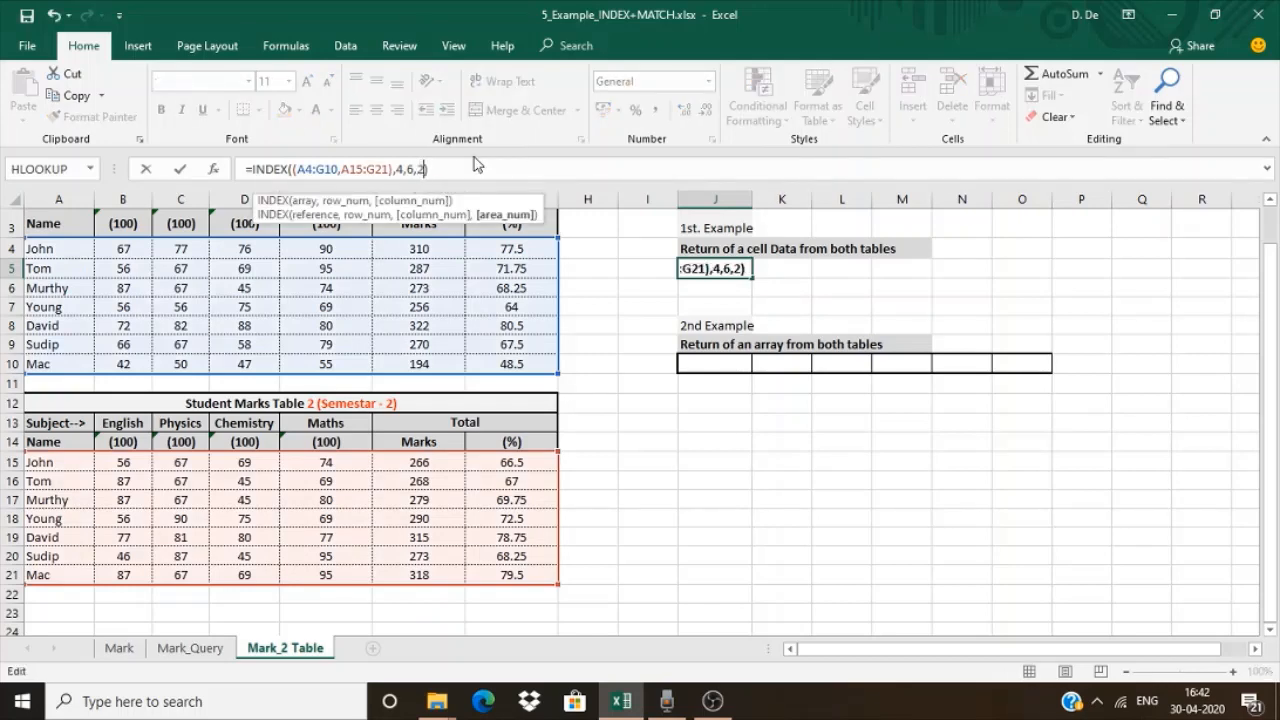
{"action": "key", "text": "Return"}
{"action": "left_click", "coordinate": [450, 512]}
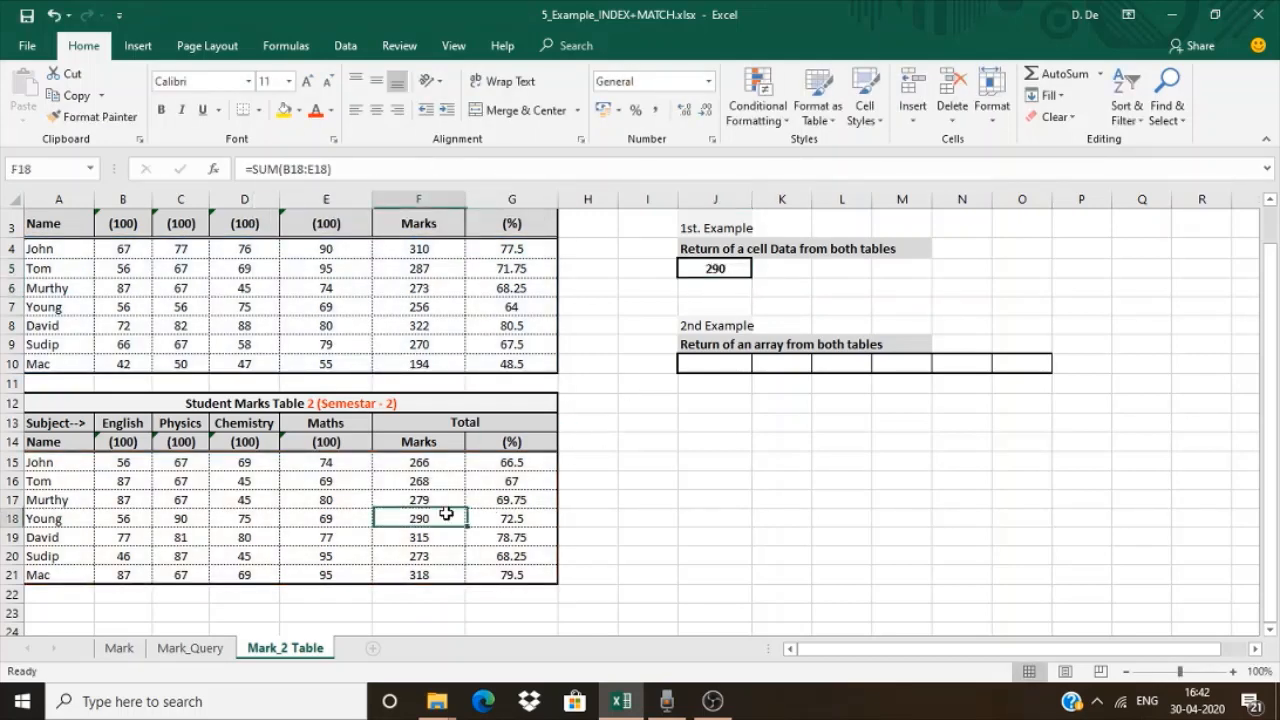
{"action": "left_click", "coordinate": [284, 110]}
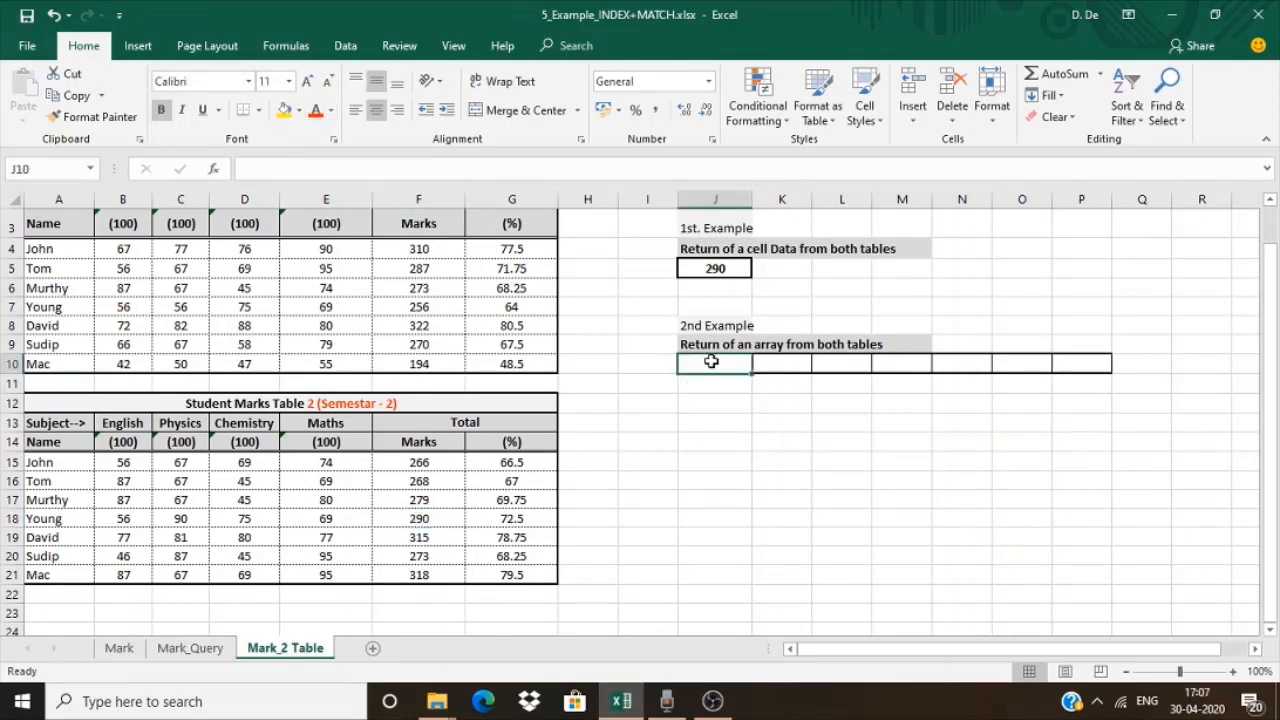
Begin an INDEX formula across J10:P10 with the ranges (A4:G10,A15:G21) of both tables as its reference
{"action": "left_click_drag", "start_coordinate": [708, 363], "coordinate": [1063, 360]}
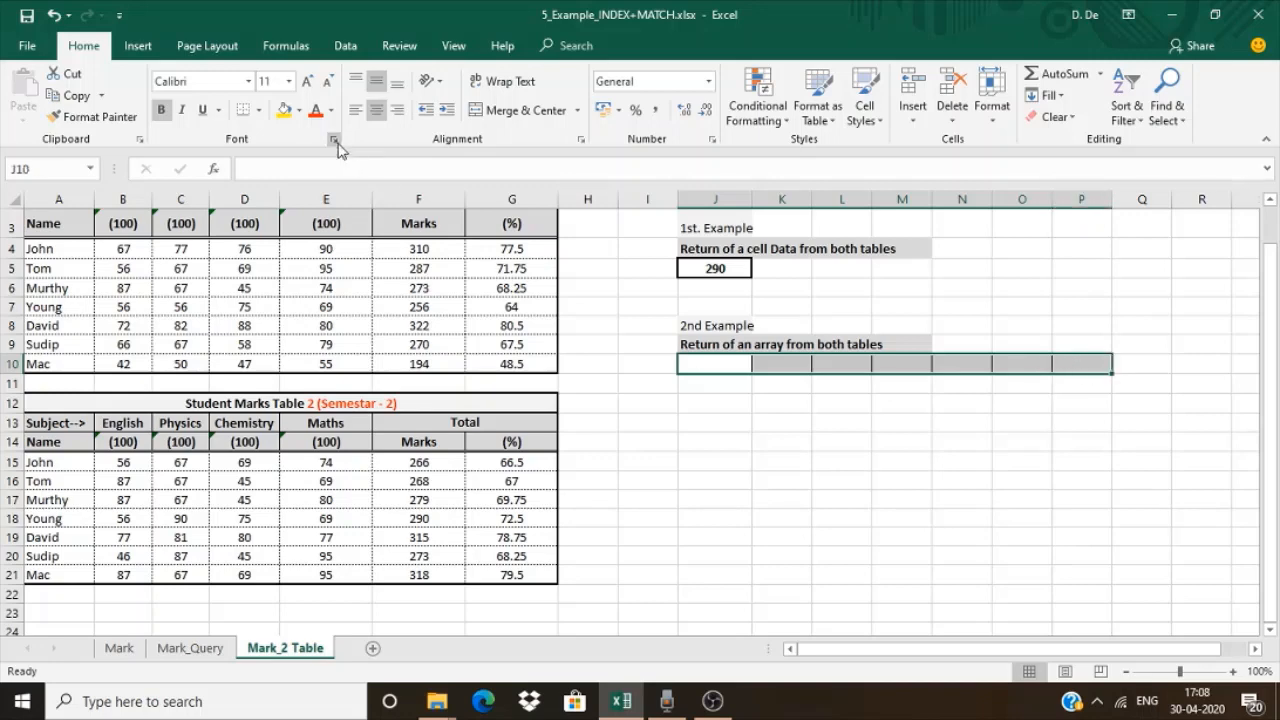
{"action": "left_click", "coordinate": [280, 173]}
{"action": "type", "text": "="}
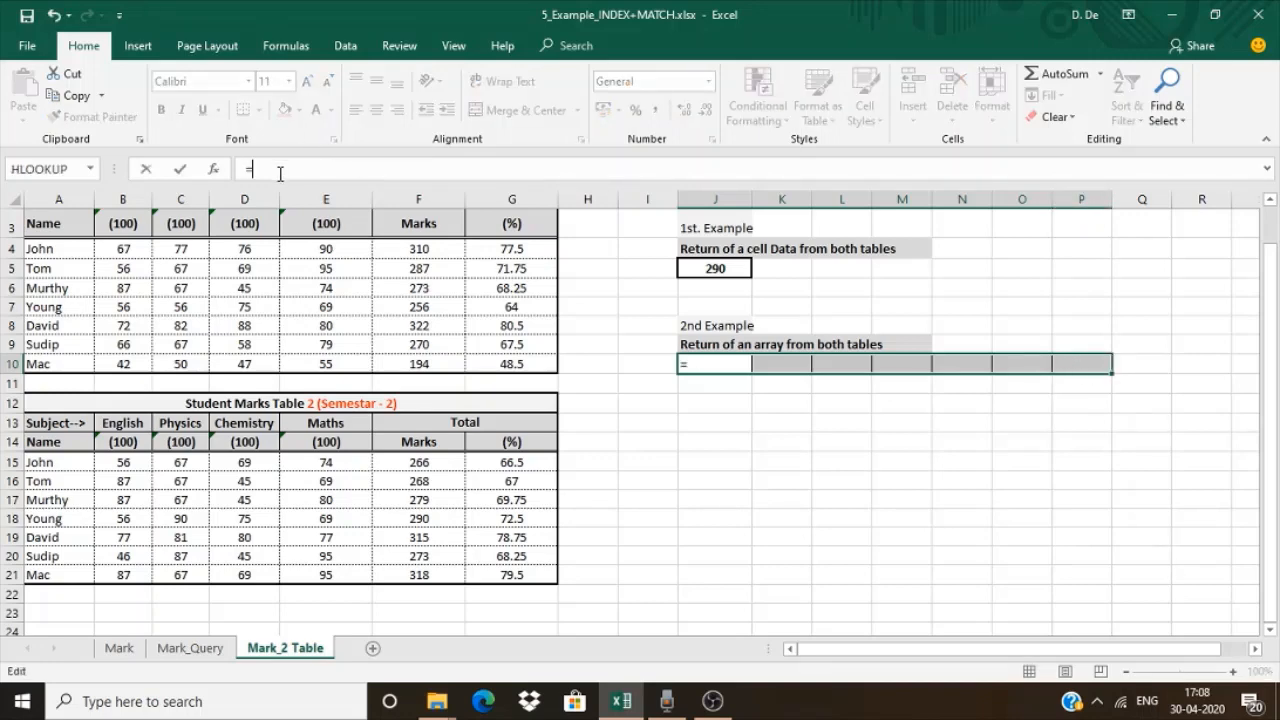
{"action": "type", "text": "index"}
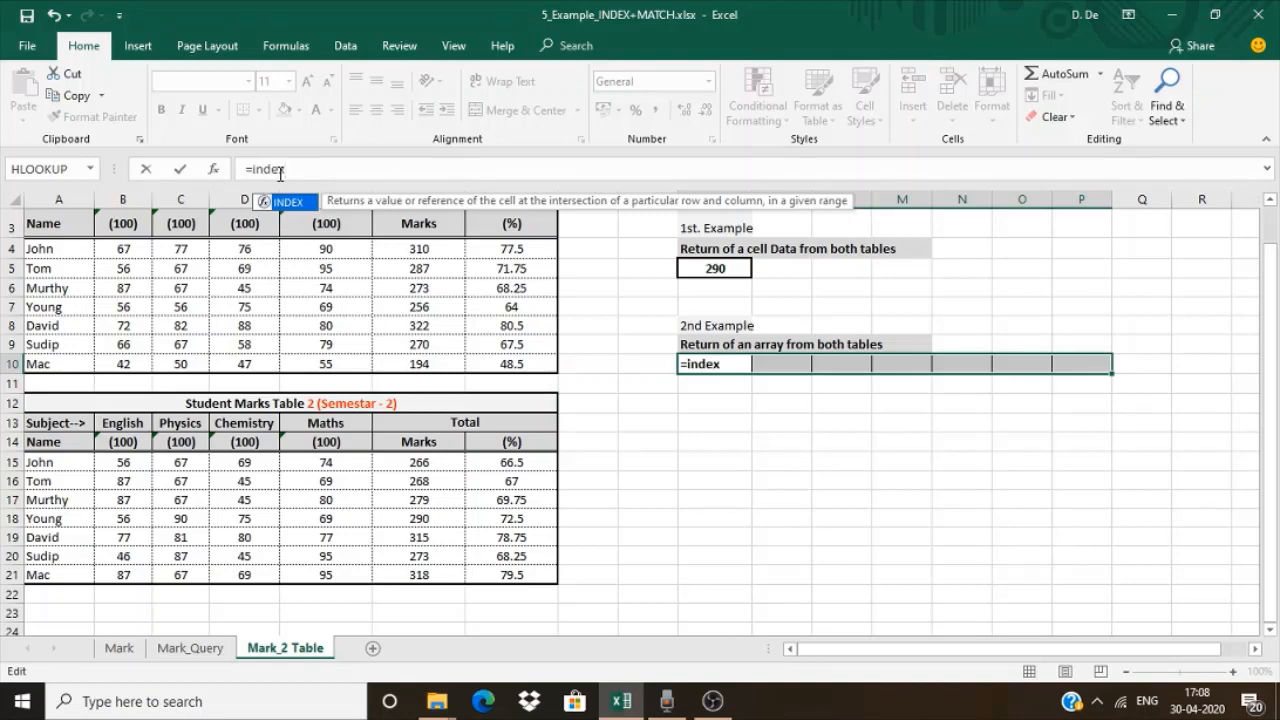
{"action": "type", "text": "((A4:C6"}
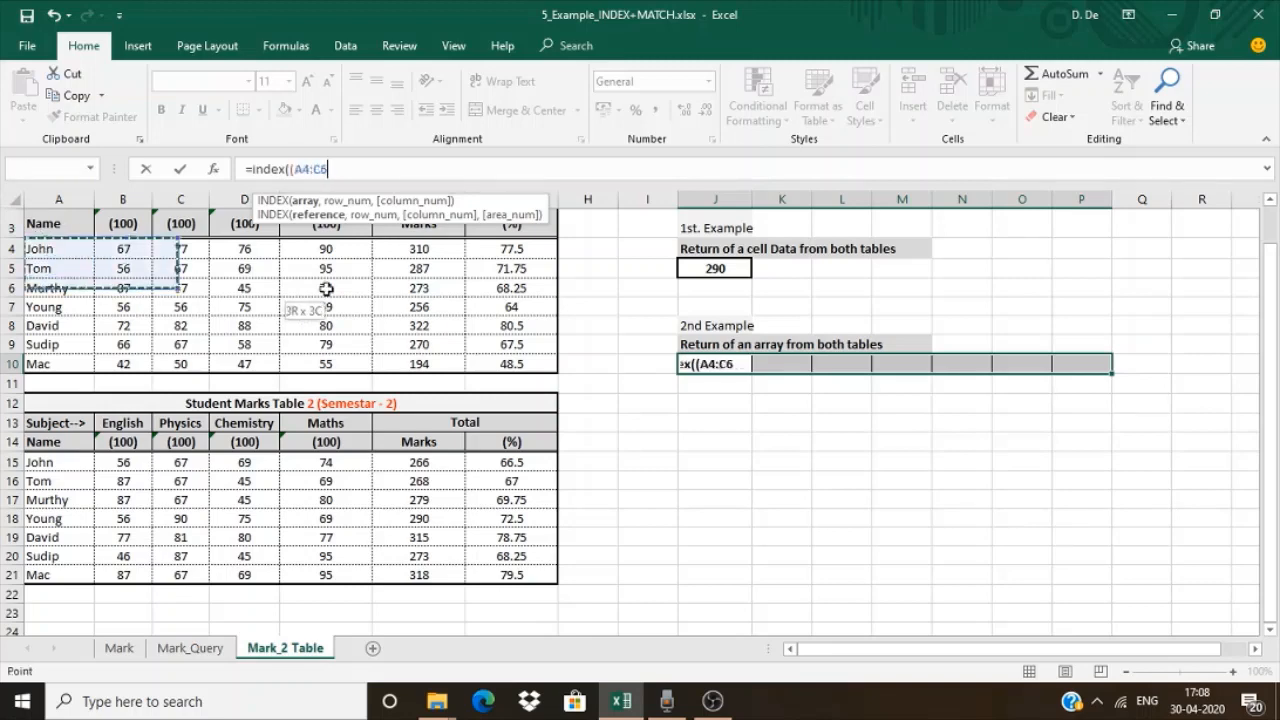
{"action": "left_click_drag", "start_coordinate": [35, 245], "coordinate": [494, 362]}
{"action": "type", "text": ","}
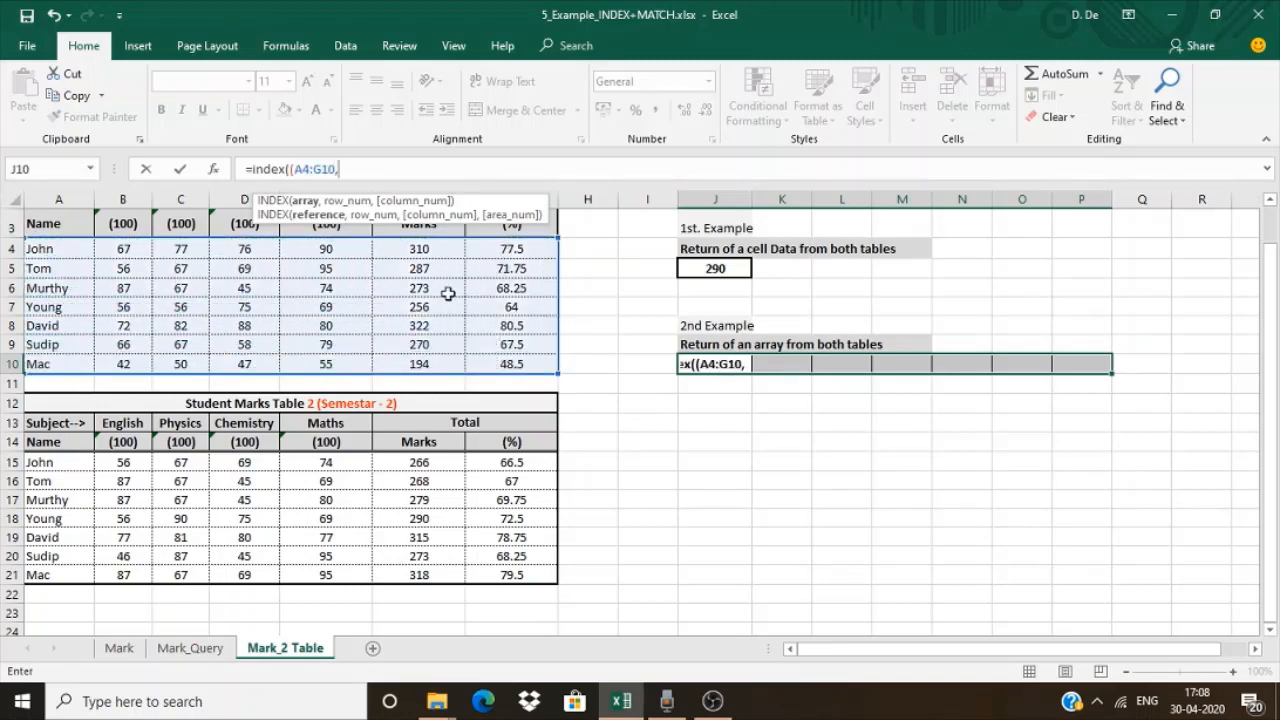
{"action": "left_click_drag", "start_coordinate": [66, 462], "coordinate": [502, 570]}
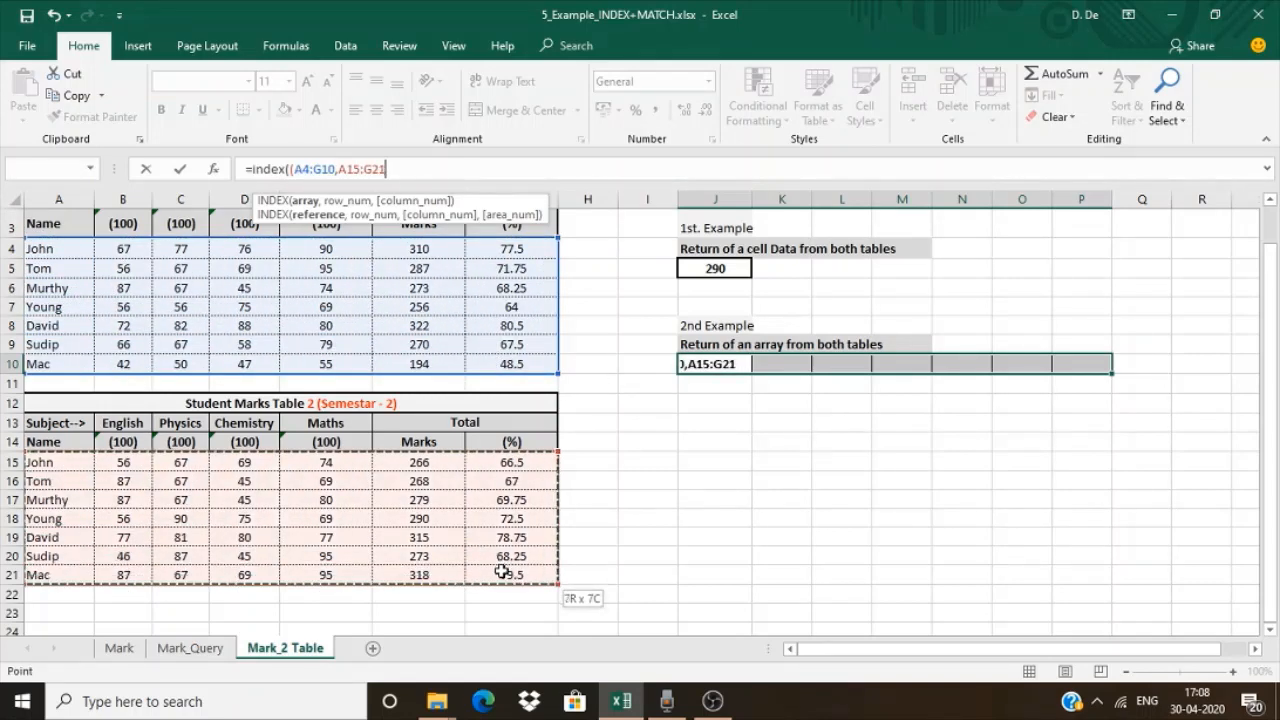
{"action": "type", "text": ")"}
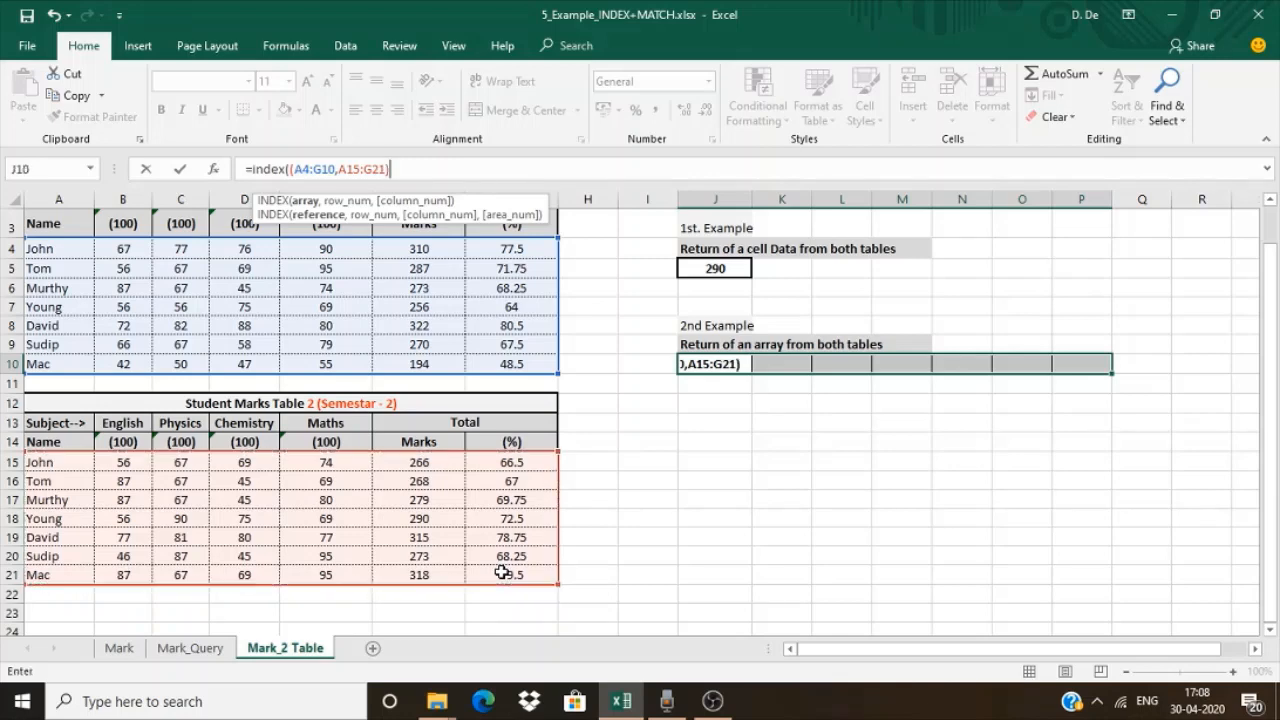
{"action": "type", "text": ",7,0,1)"}
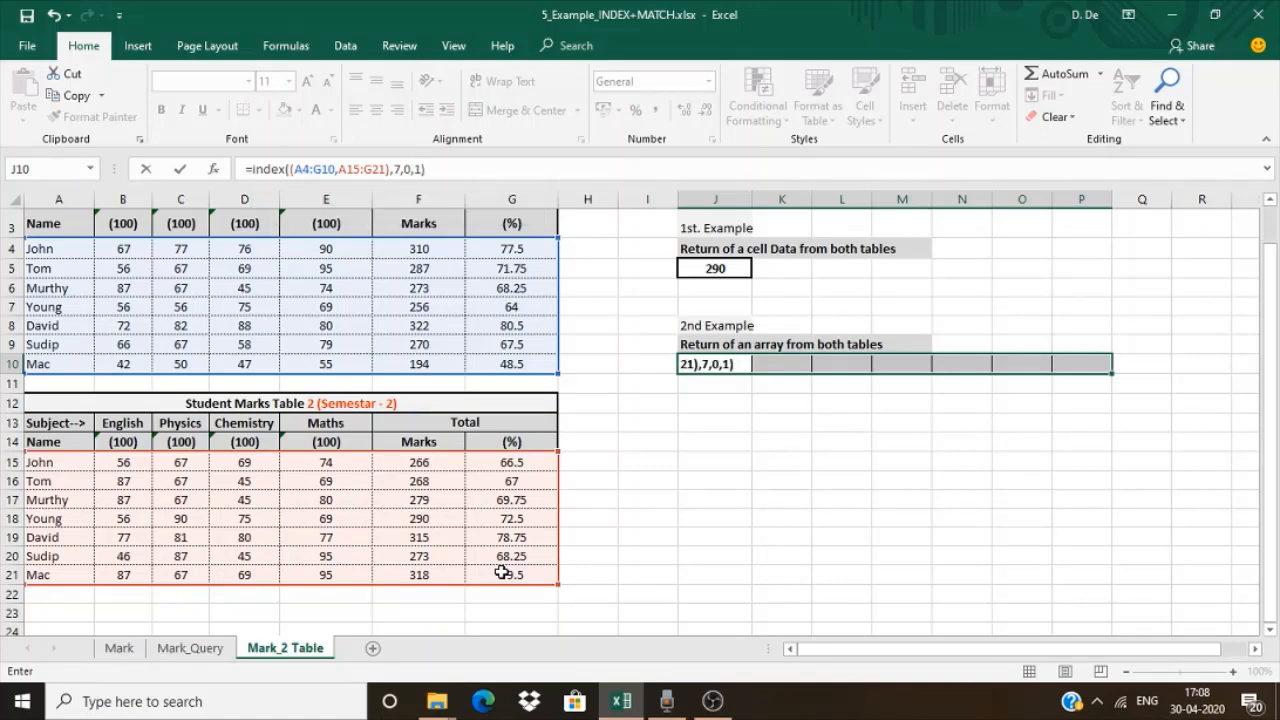
Complete the INDEX formula across J10:P10 with row 7, column 0 and area number 1, entering it as an array formula
{"action": "key", "text": "ctrl+shift+Return"}
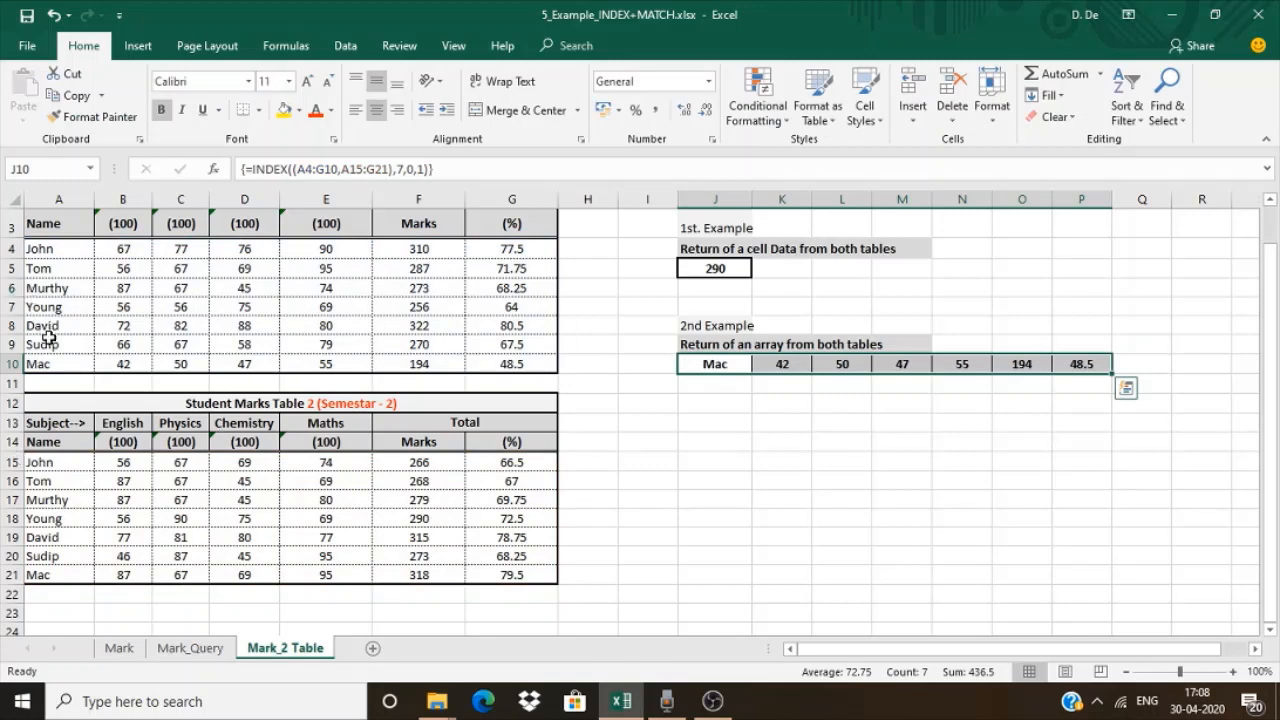
Shade the first table's last row, A10:G10, yellow and undo that fill
{"action": "left_click_drag", "start_coordinate": [46, 364], "coordinate": [502, 378]}
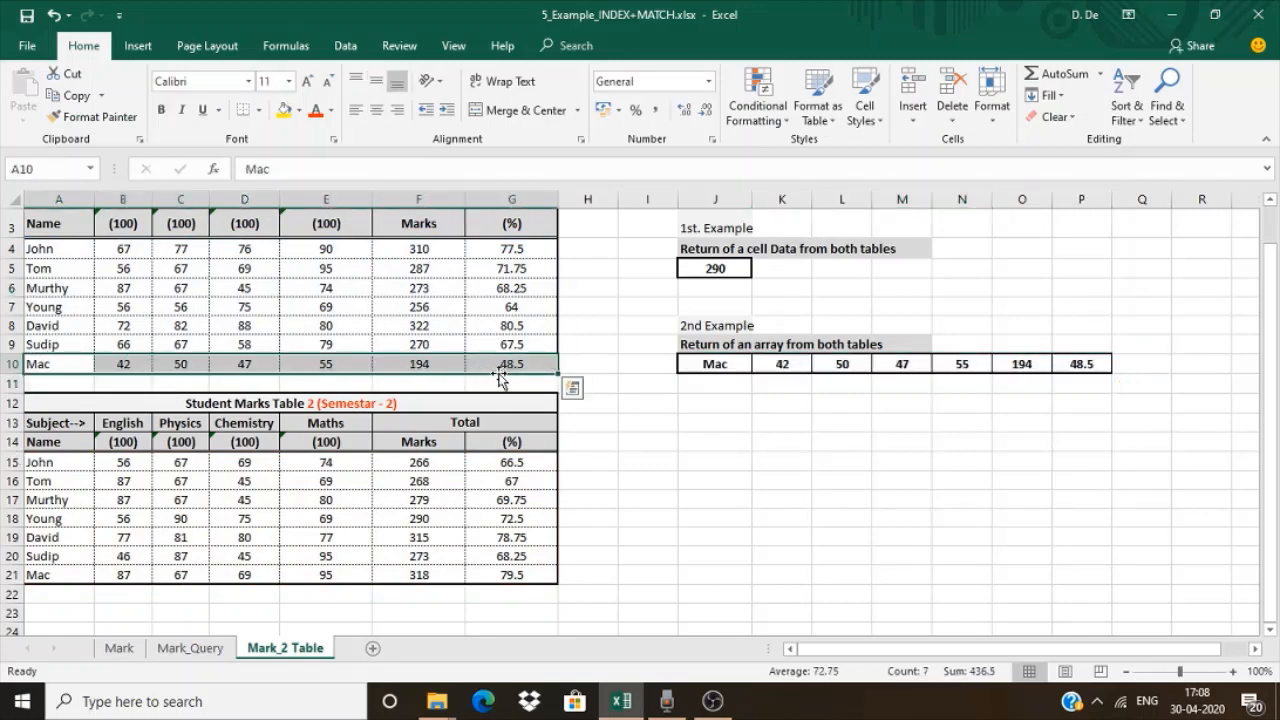
{"action": "left_click", "coordinate": [285, 109]}
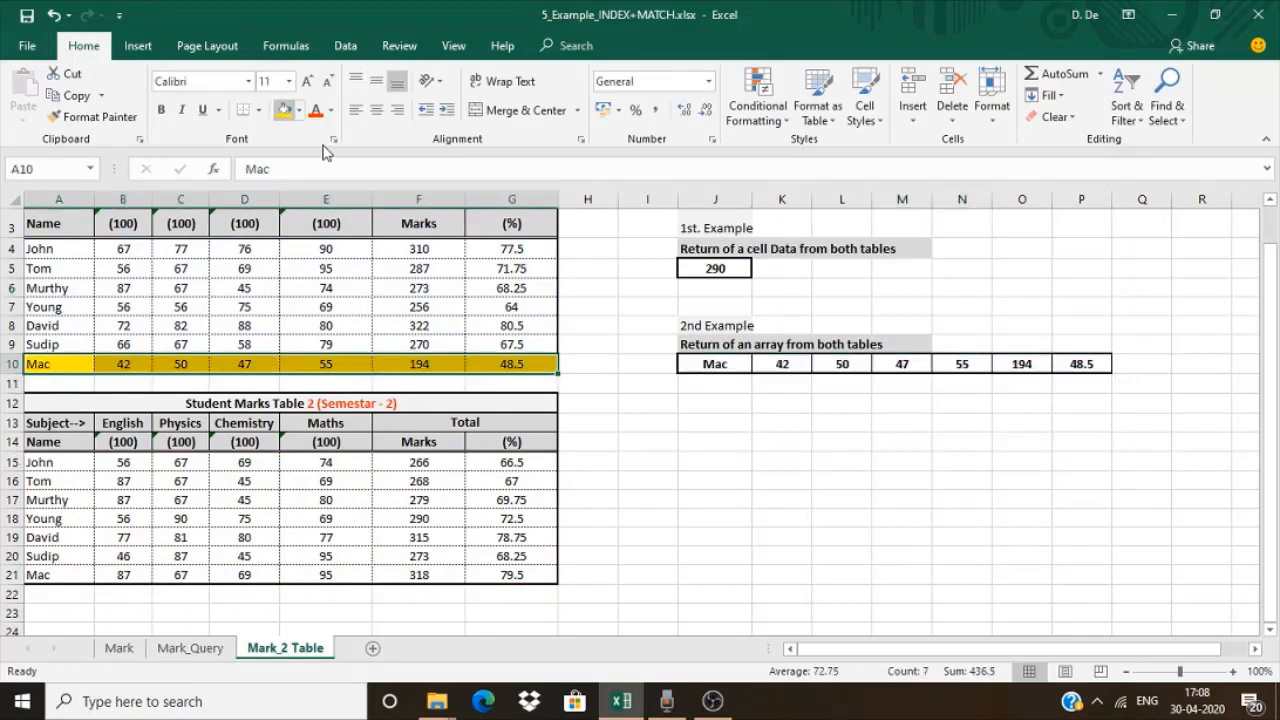
{"action": "left_click", "coordinate": [666, 427]}
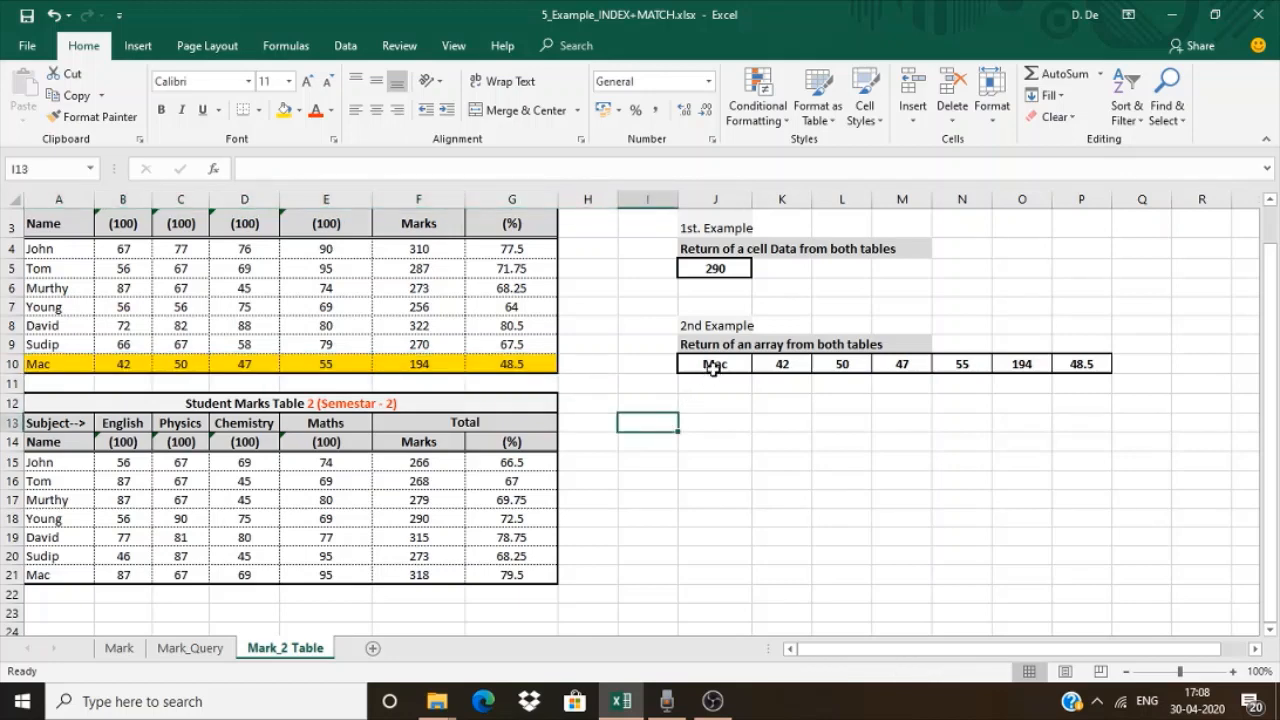
{"action": "key", "text": "ctrl+z"}
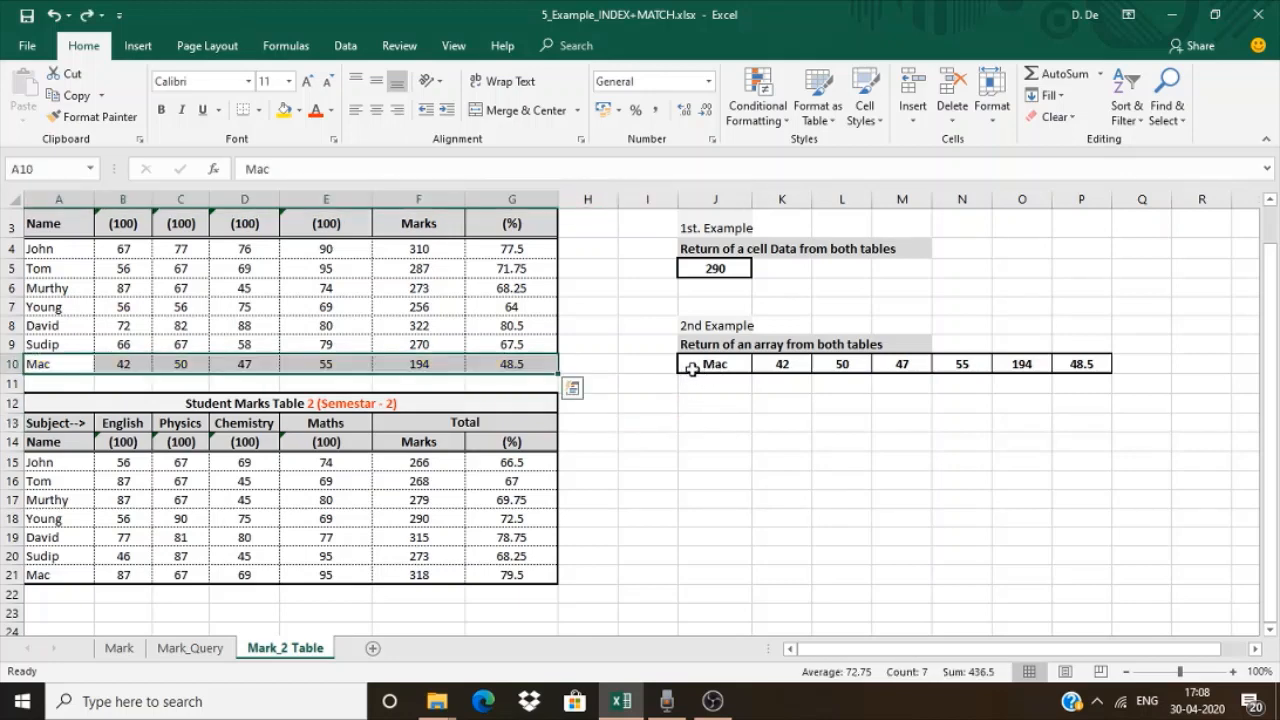
Change the area number of the INDEX array formula in J10:P10 to 2 and re-enter it as an array formula
{"action": "left_click", "coordinate": [690, 366]}
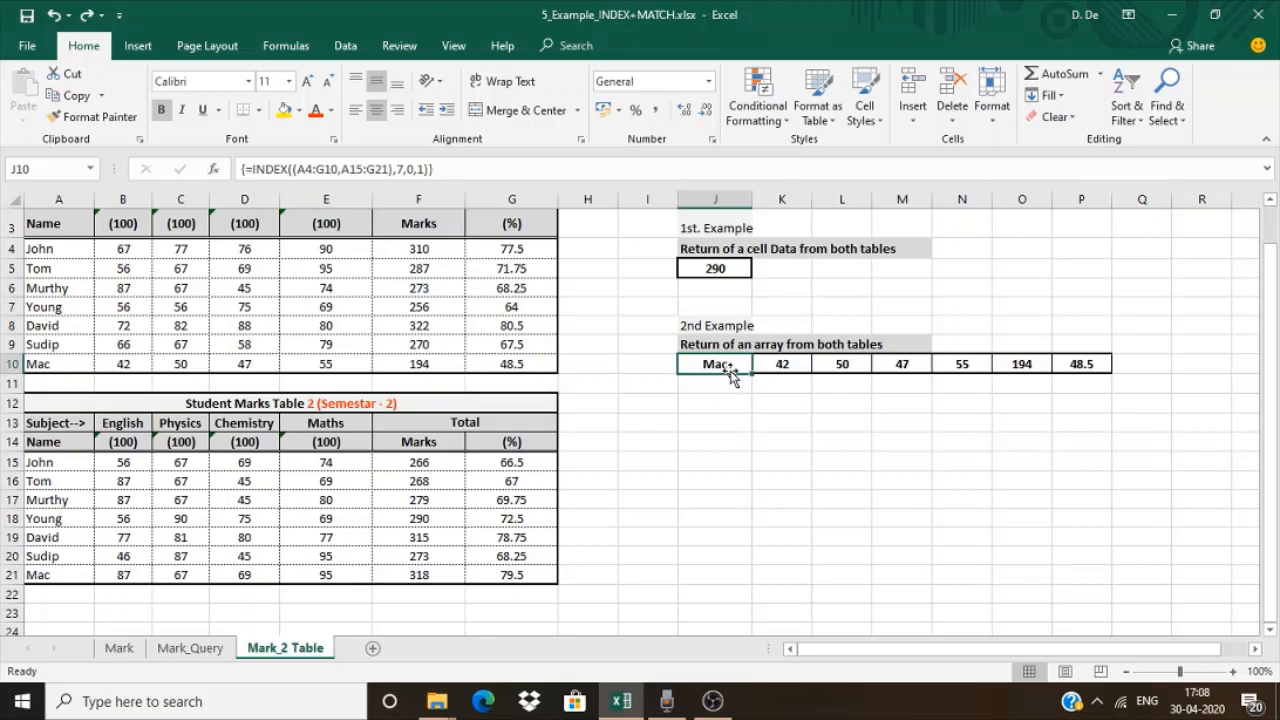
{"action": "left_click_drag", "start_coordinate": [730, 366], "coordinate": [1065, 362]}
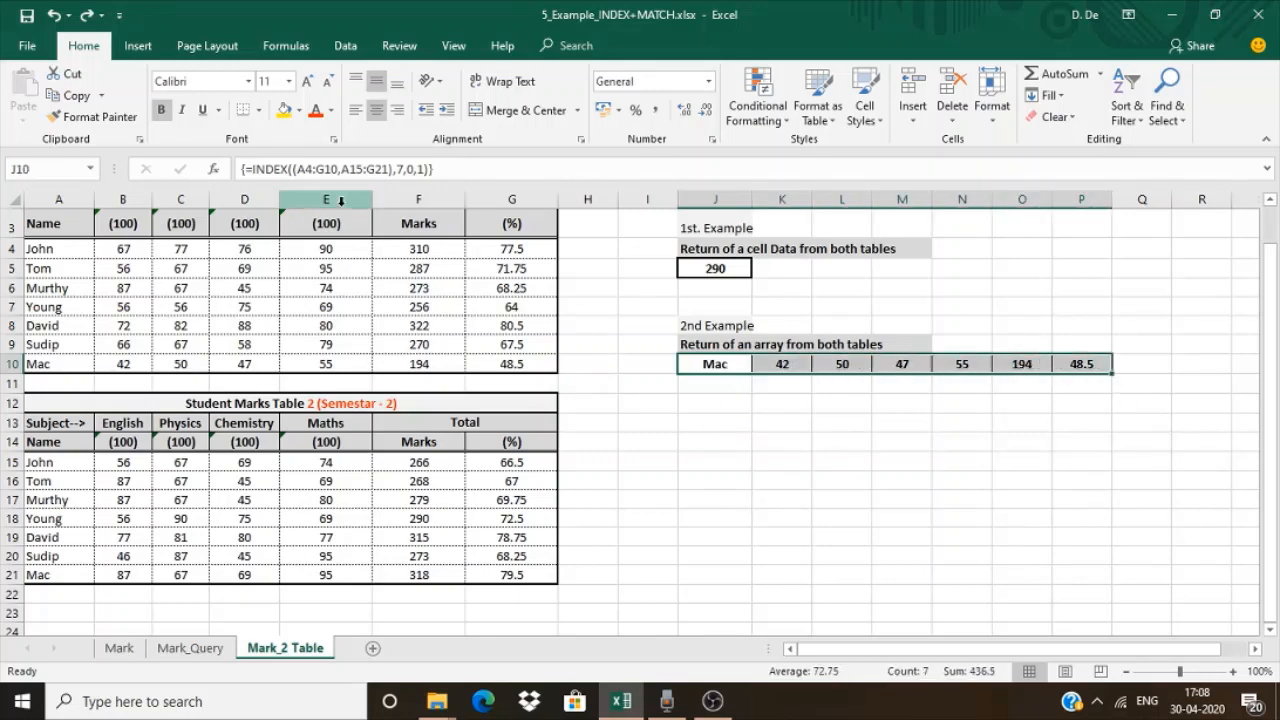
{"action": "left_click", "coordinate": [424, 166]}
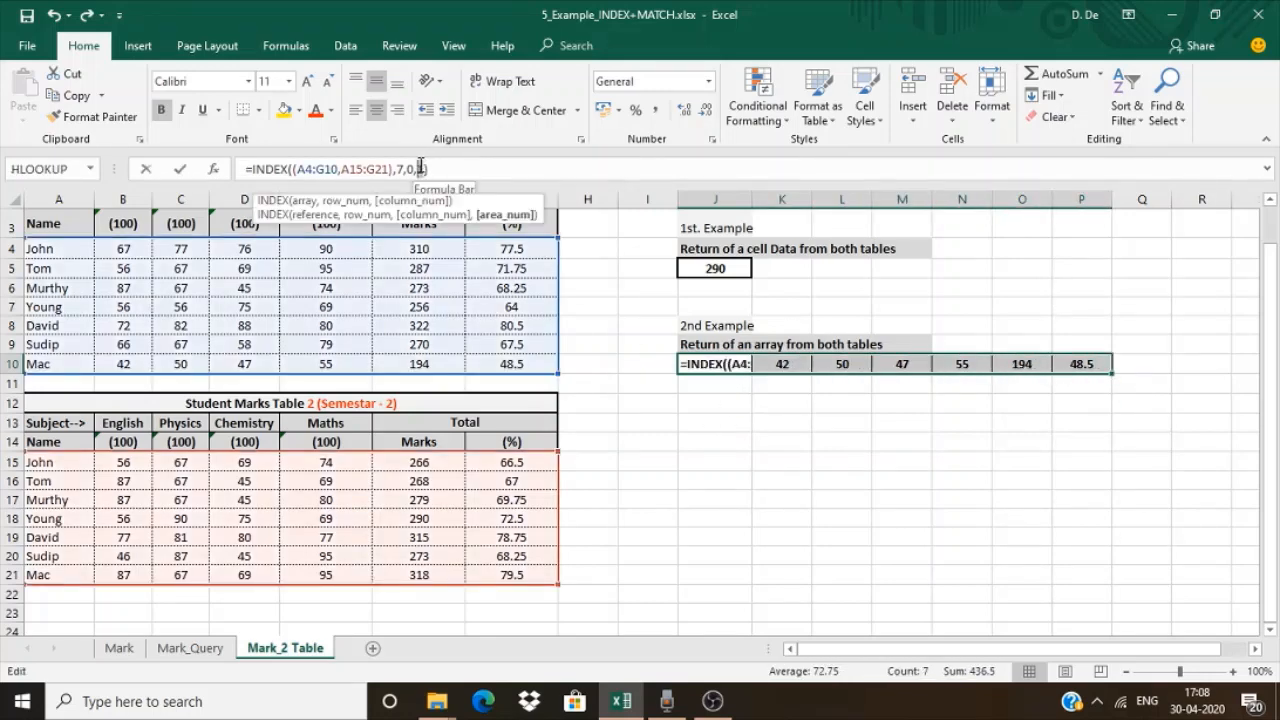
{"action": "key", "text": "BackSpace"}
{"action": "type", "text": "2"}
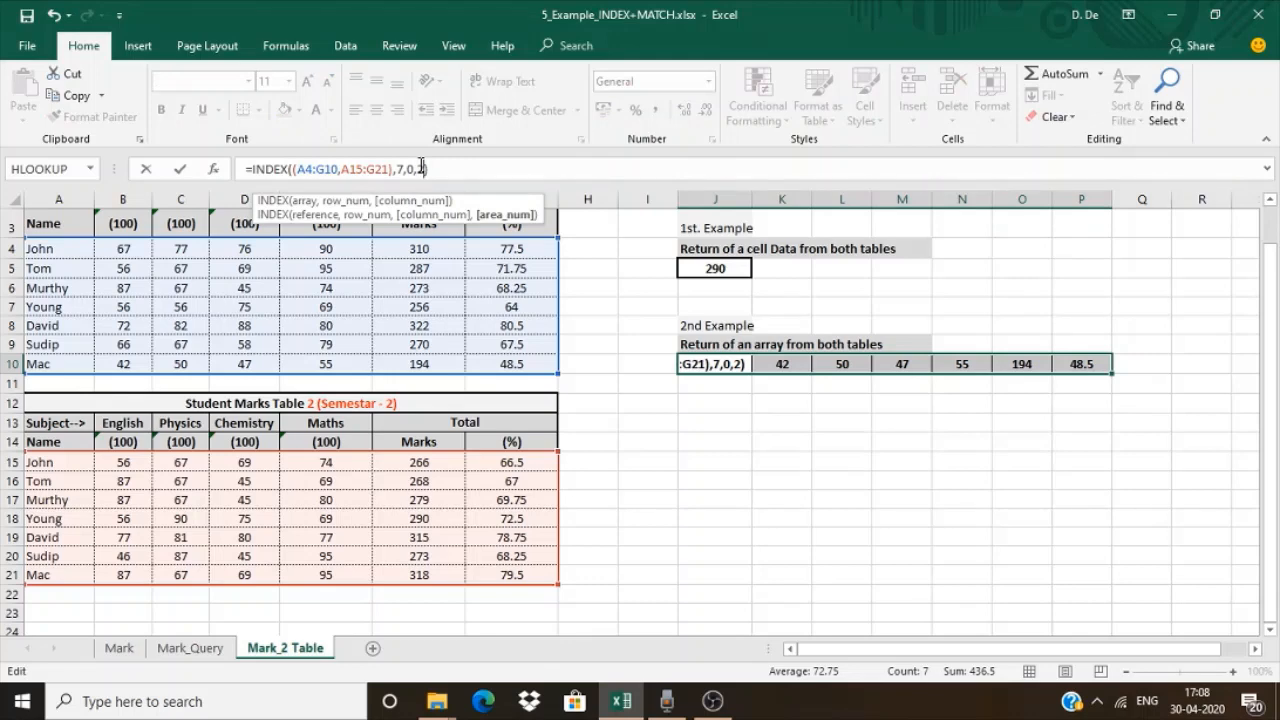
{"action": "key", "text": "ctrl+shift+Return"}
Shade the second table's last row, A21:G21, yellow and undo that fill
{"action": "left_click_drag", "start_coordinate": [38, 578], "coordinate": [500, 586]}
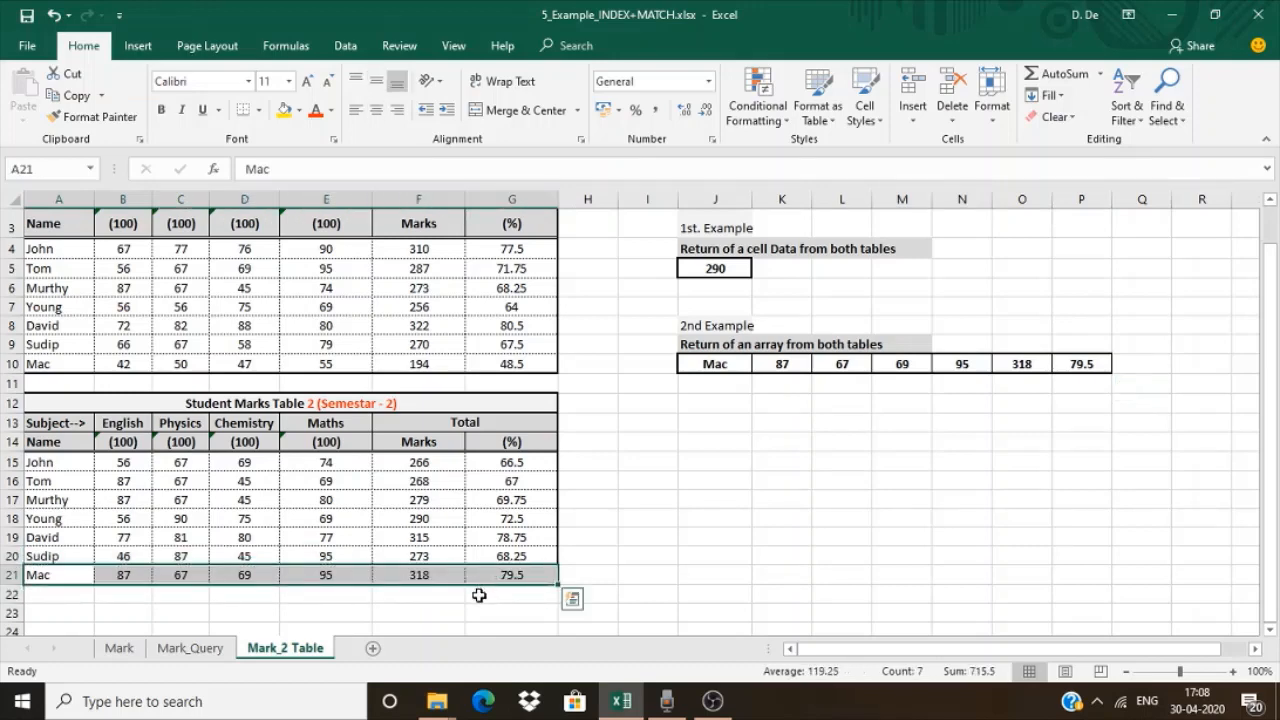
{"action": "left_click", "coordinate": [284, 110]}
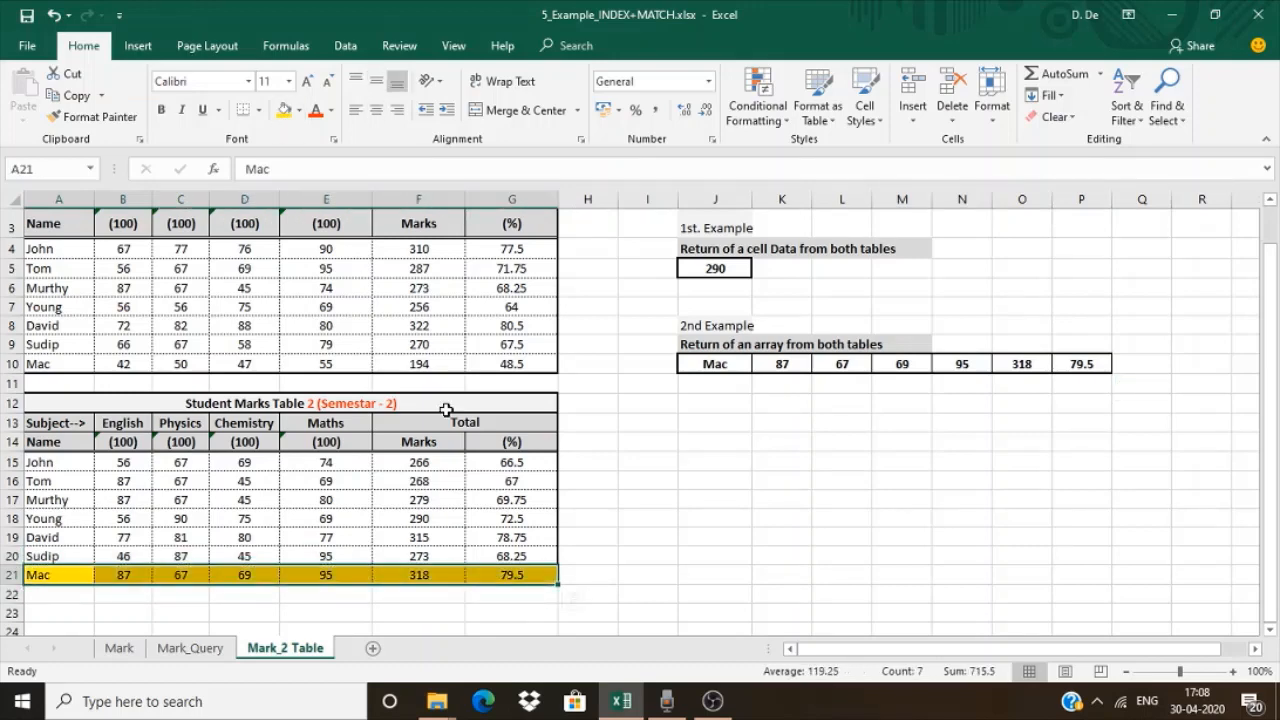
{"action": "left_click", "coordinate": [706, 564]}
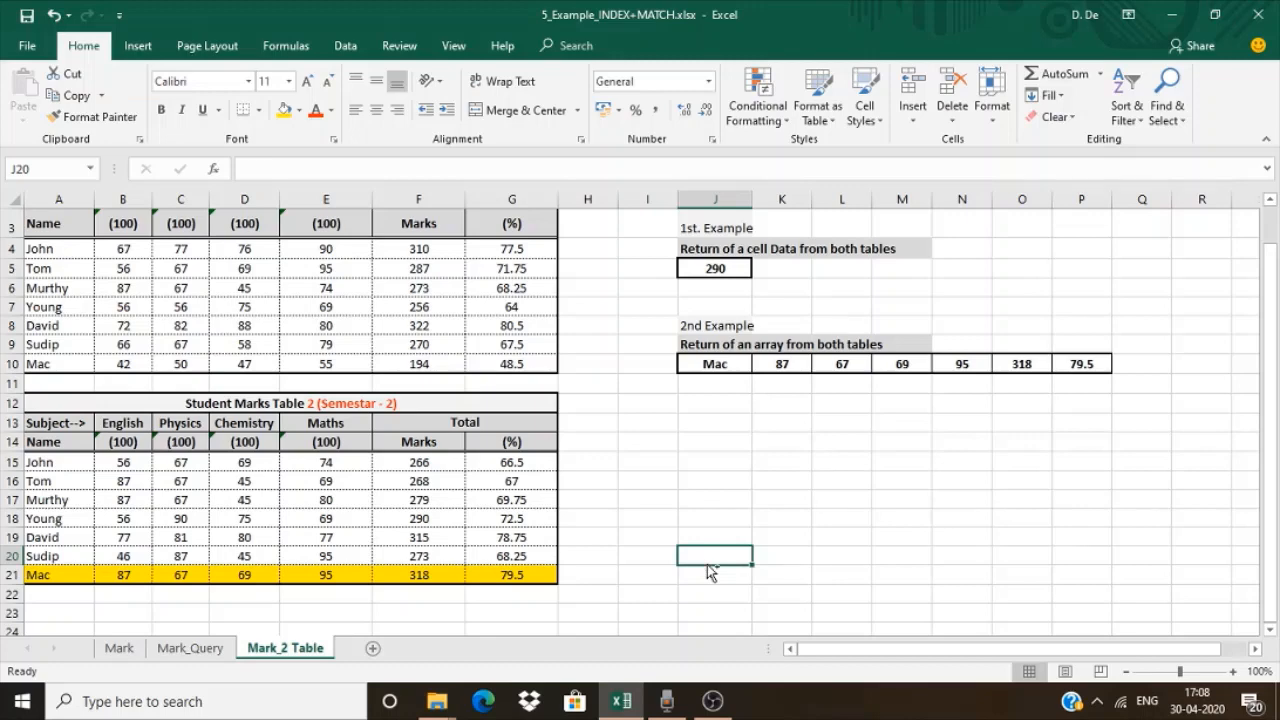
{"action": "key", "text": "ctrl+z"}
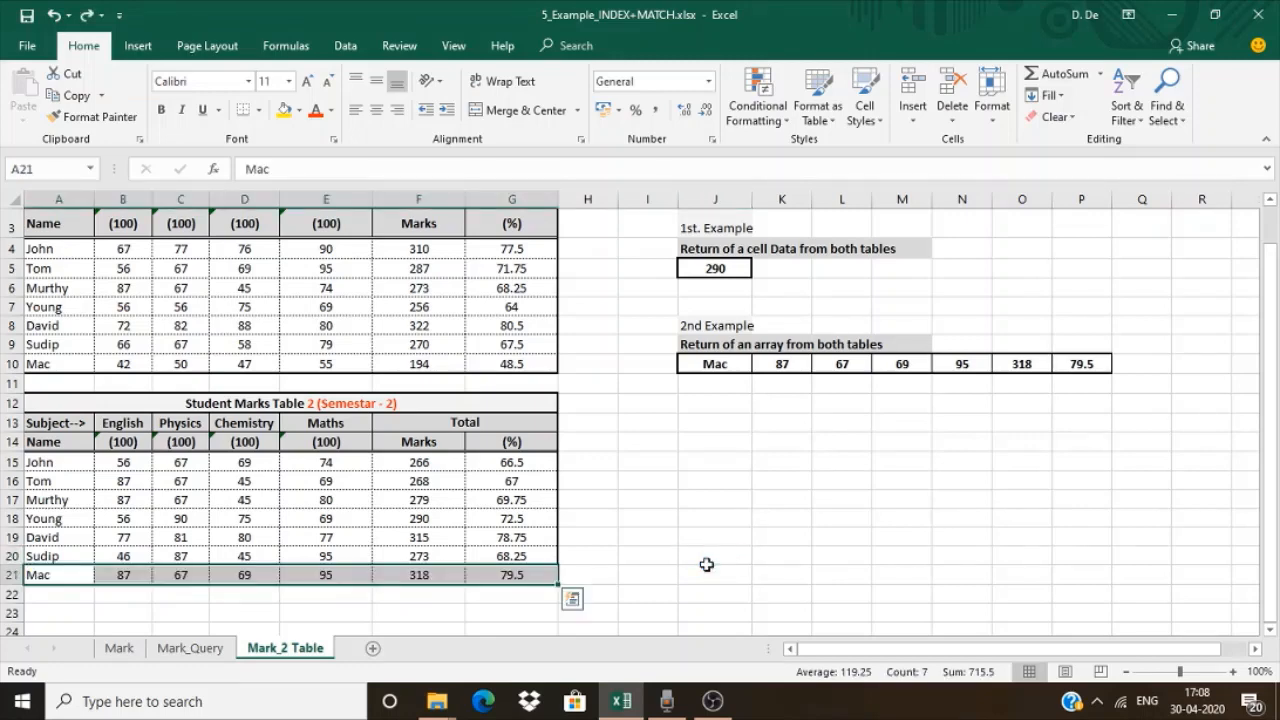
{"action": "left_click", "coordinate": [706, 564]}
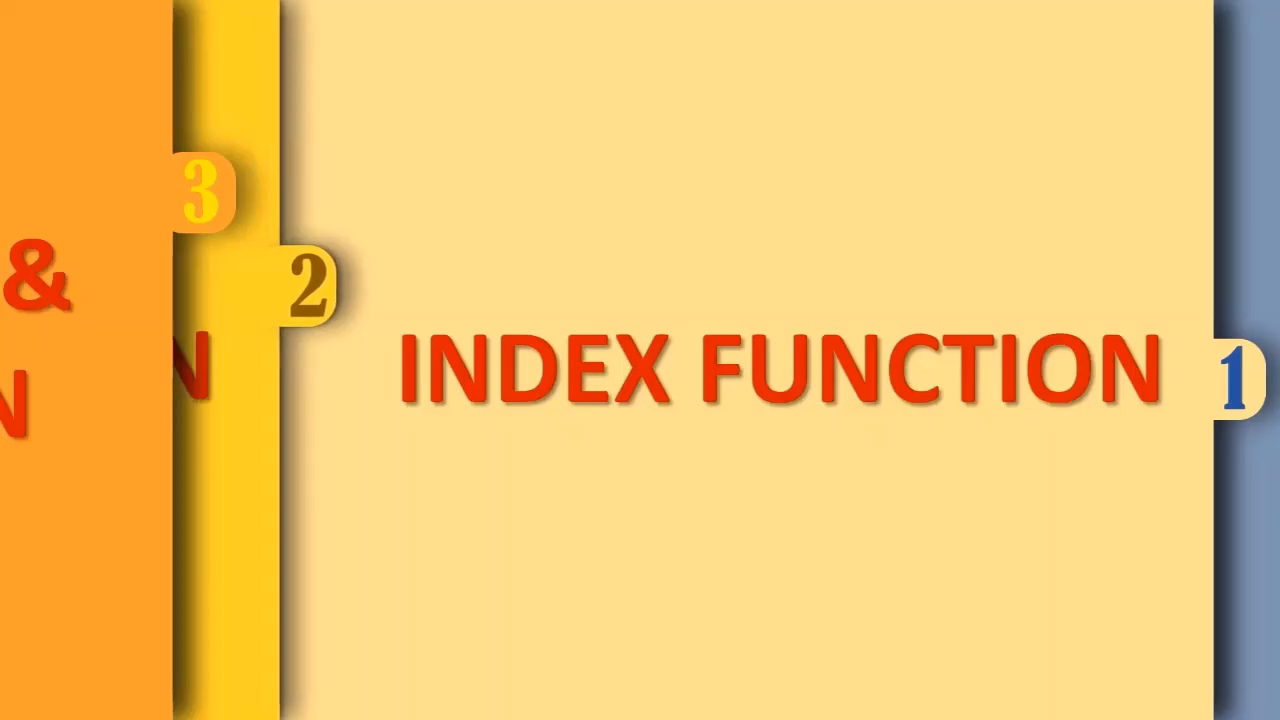
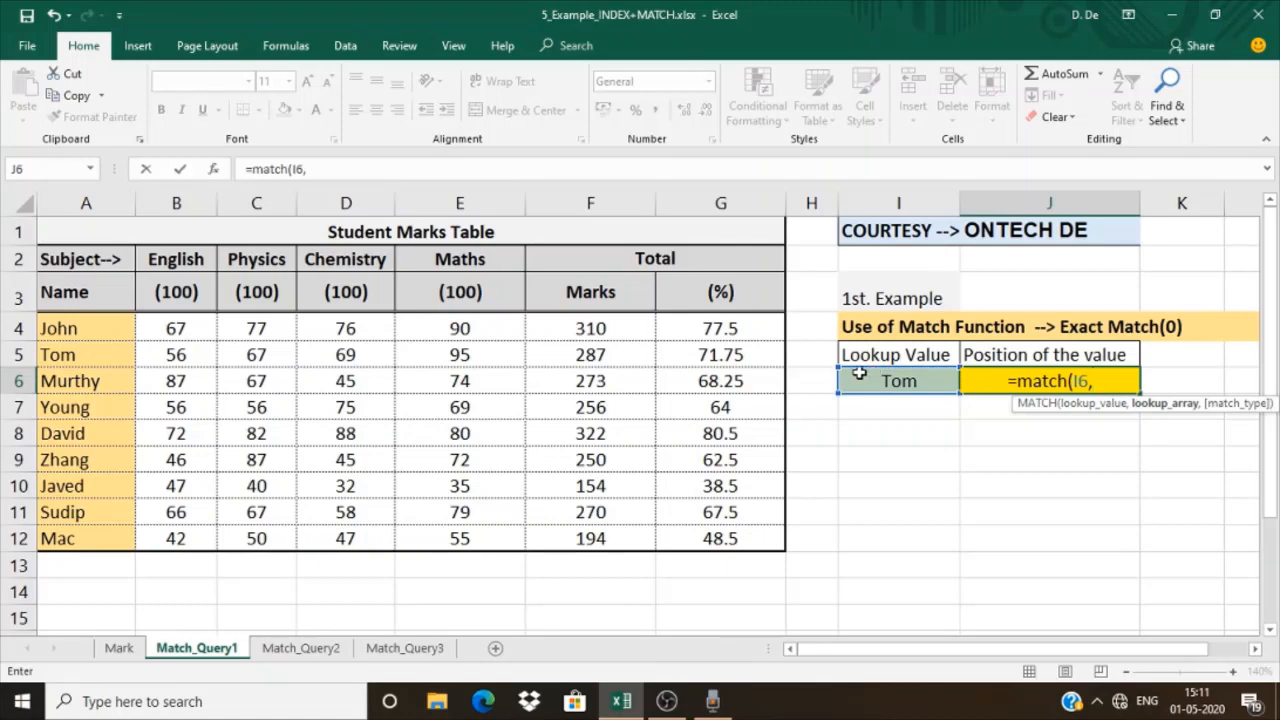
Complete the MATCH formula in J6 with the names A4:A12 as lookup array and match type 0
{"action": "left_click", "coordinate": [118, 341]}
{"action": "left_click_drag", "start_coordinate": [118, 341], "coordinate": [105, 541]}
{"action": "type", "text": ",0)"}
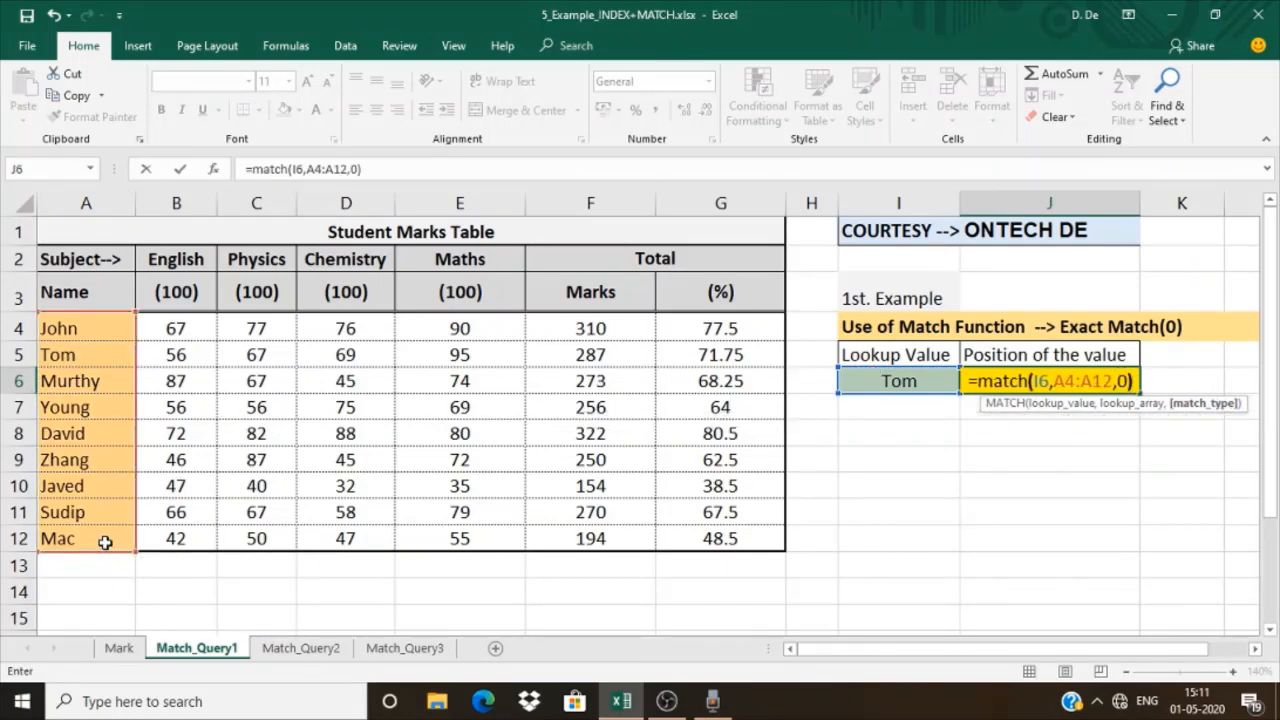
{"action": "key", "text": "Return"}
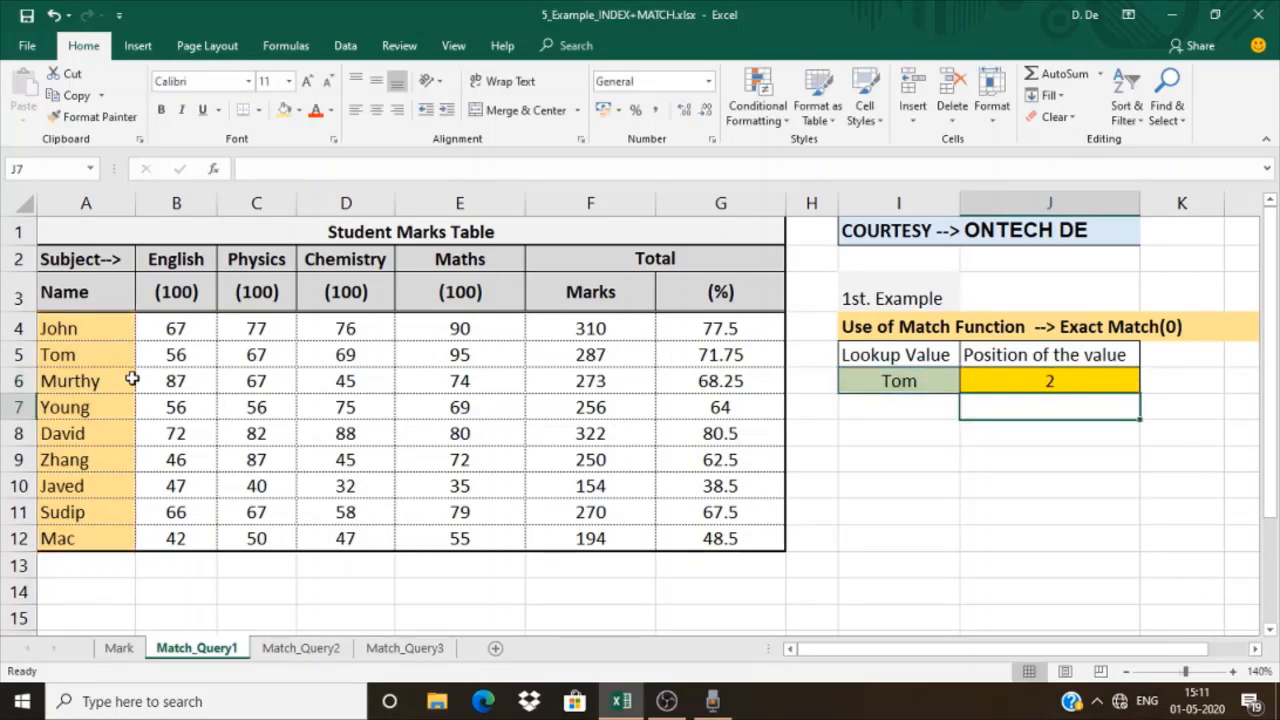
{"action": "left_click_drag", "start_coordinate": [105, 330], "coordinate": [104, 346]}
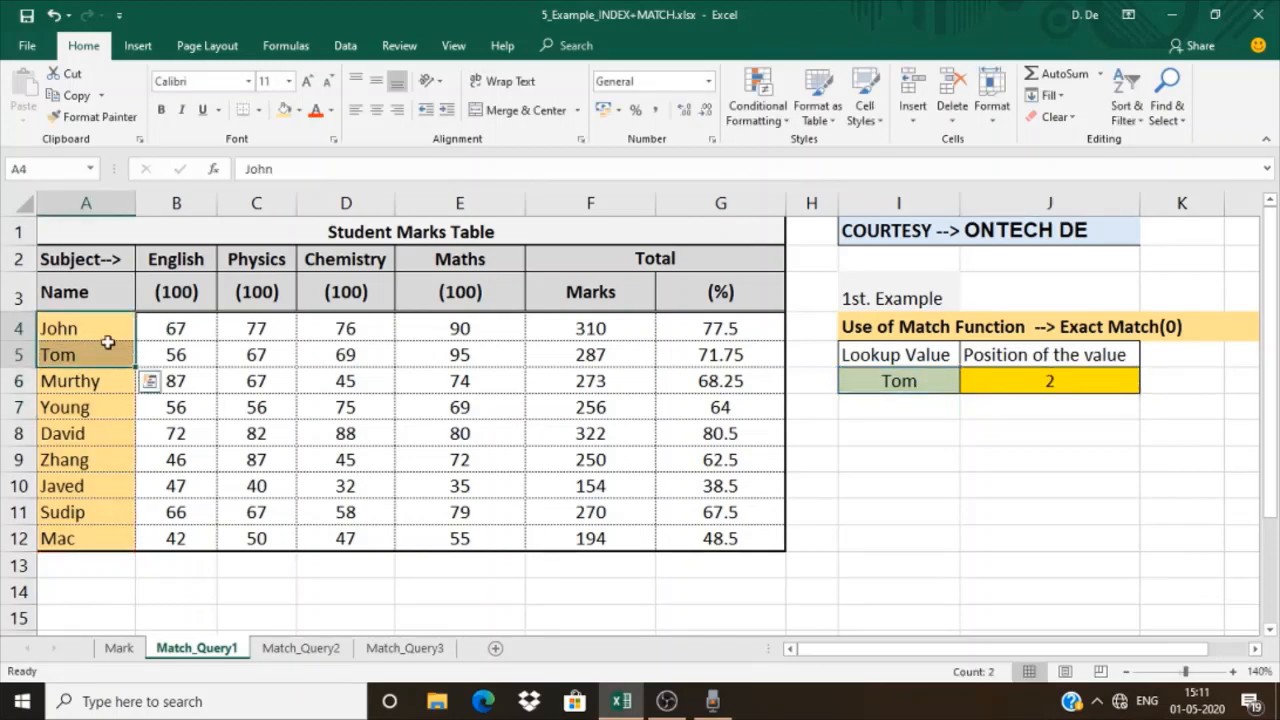
{"action": "left_click", "coordinate": [1009, 376]}
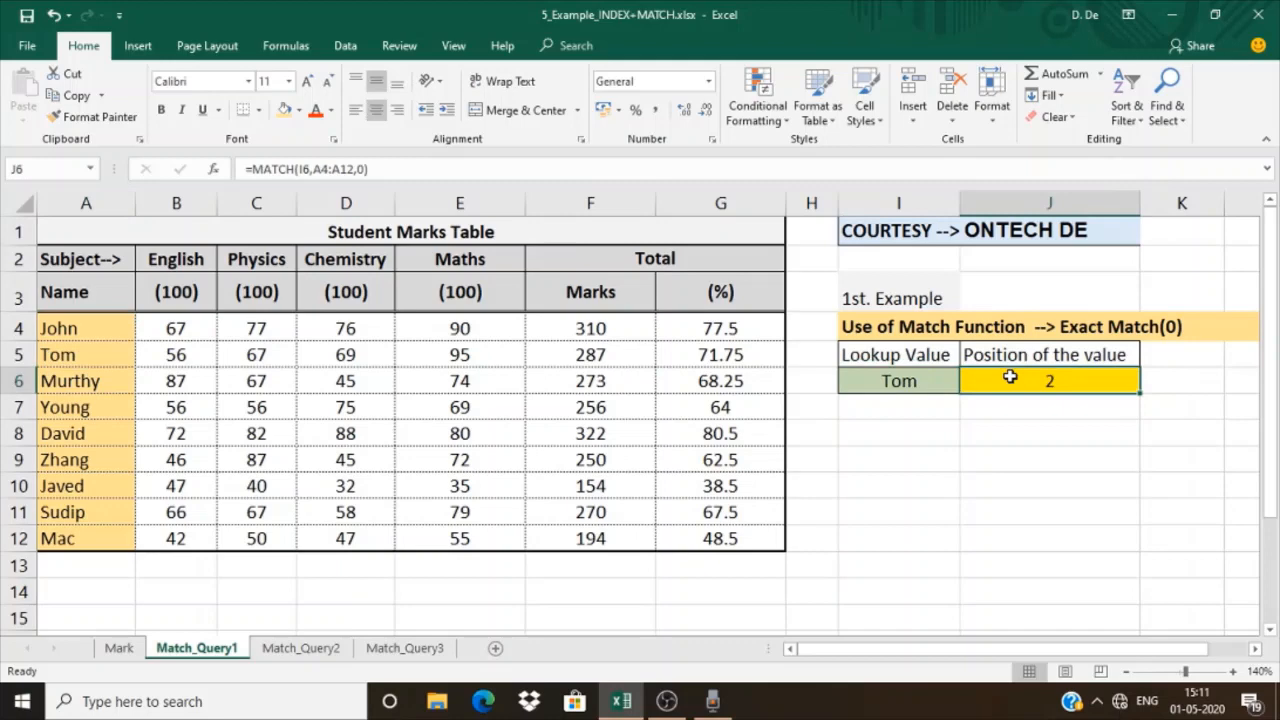
On the Match_Query2 sheet, shade the Approximate Match(1) heading in I4 light orange
{"action": "left_click", "coordinate": [301, 648]}
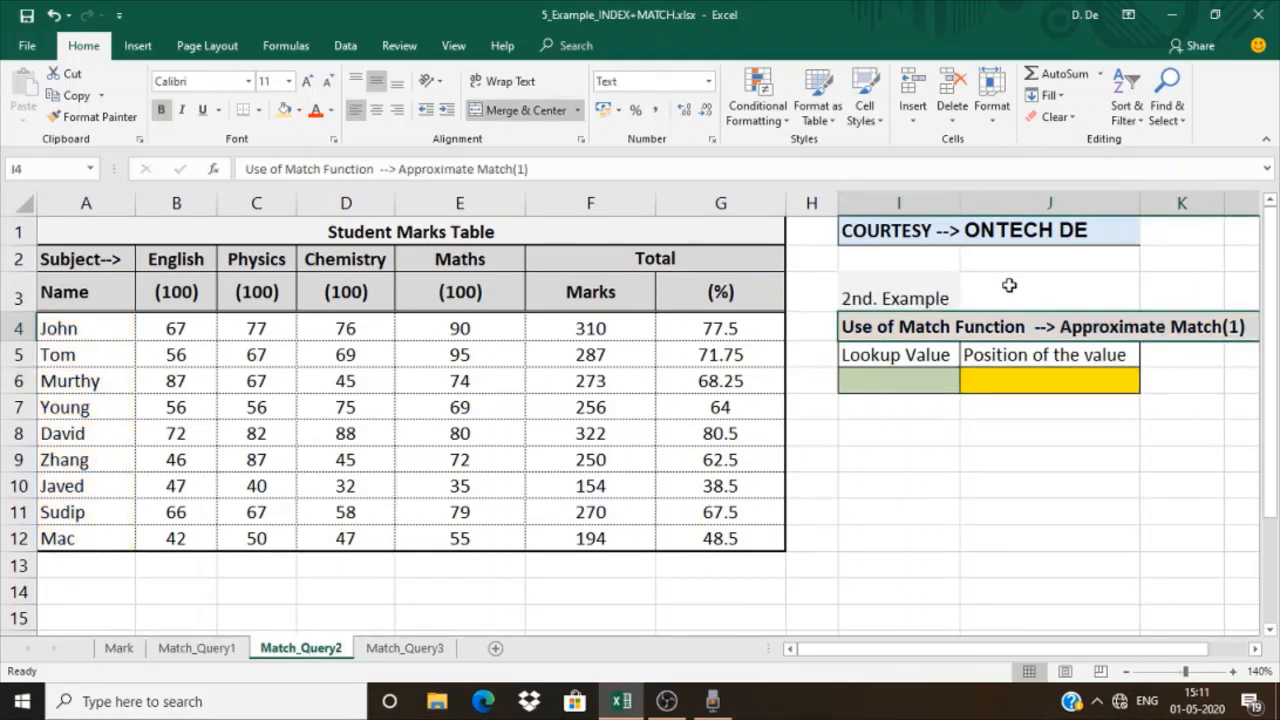
{"action": "left_click", "coordinate": [285, 113]}
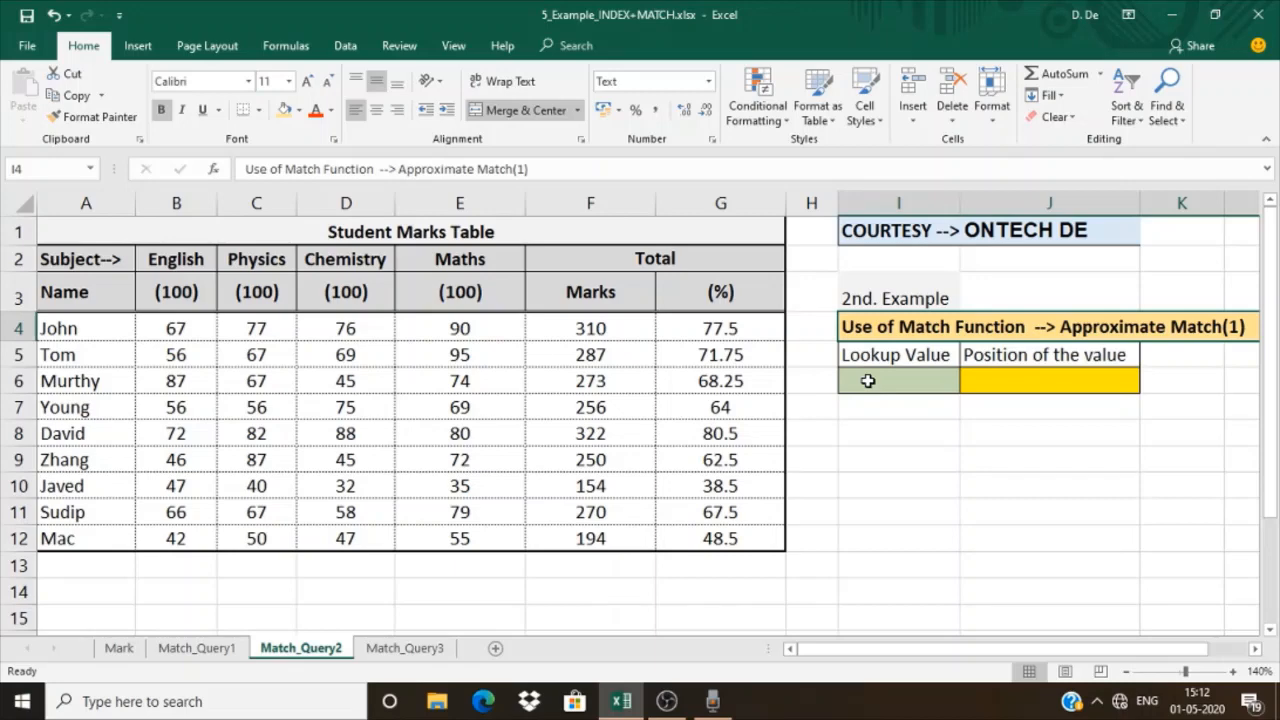
{"action": "left_click", "coordinate": [344, 348]}
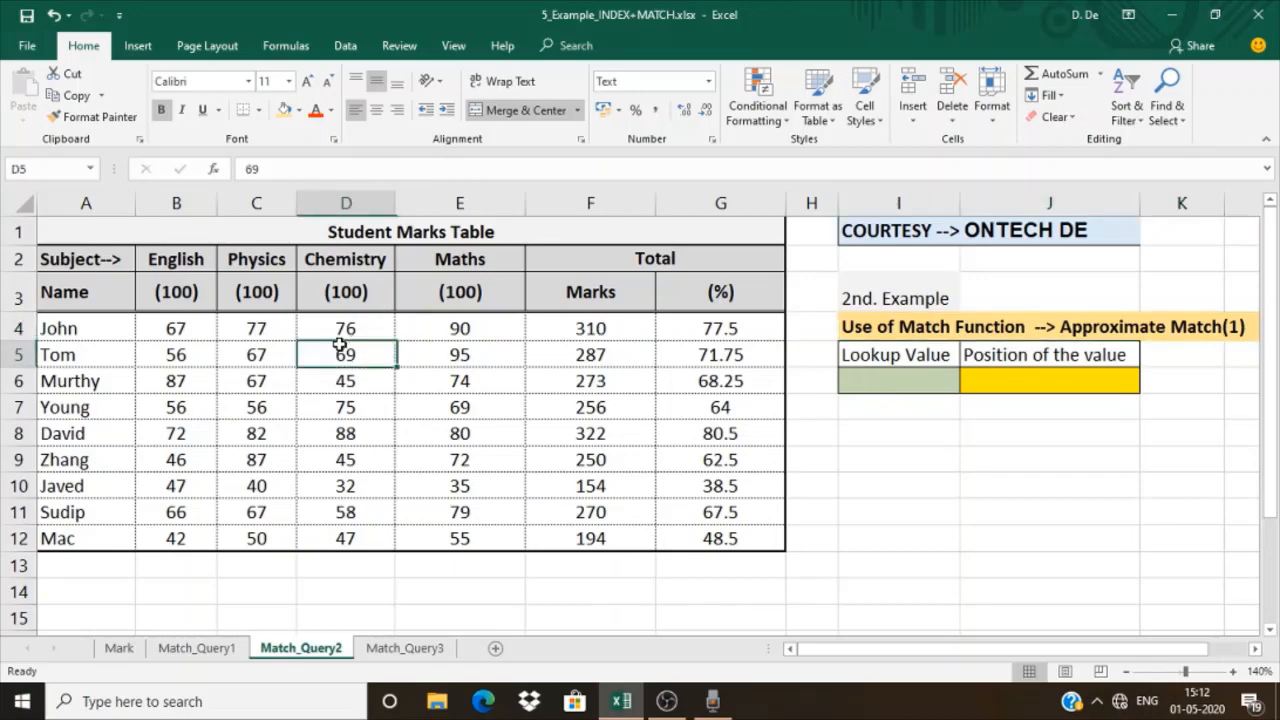
Shade the total Marks values in F4:F12 light orange
{"action": "left_click_drag", "start_coordinate": [586, 330], "coordinate": [582, 533]}
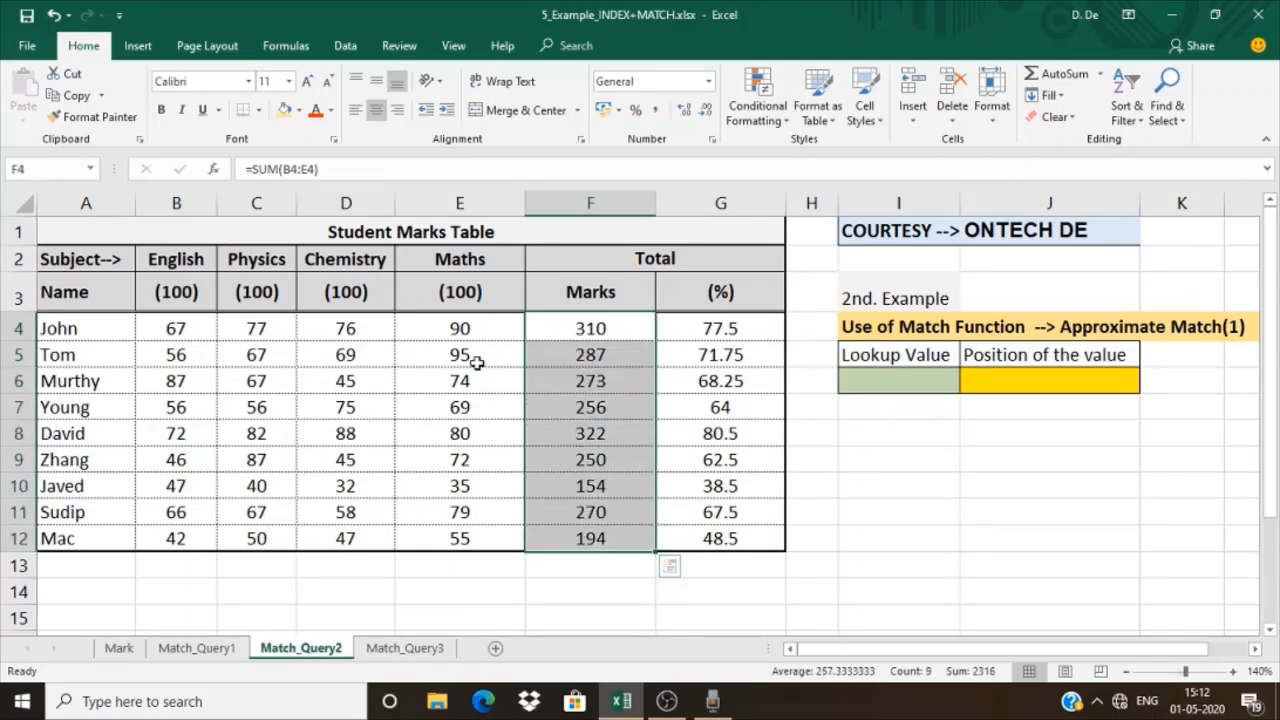
{"action": "left_click", "coordinate": [284, 111]}
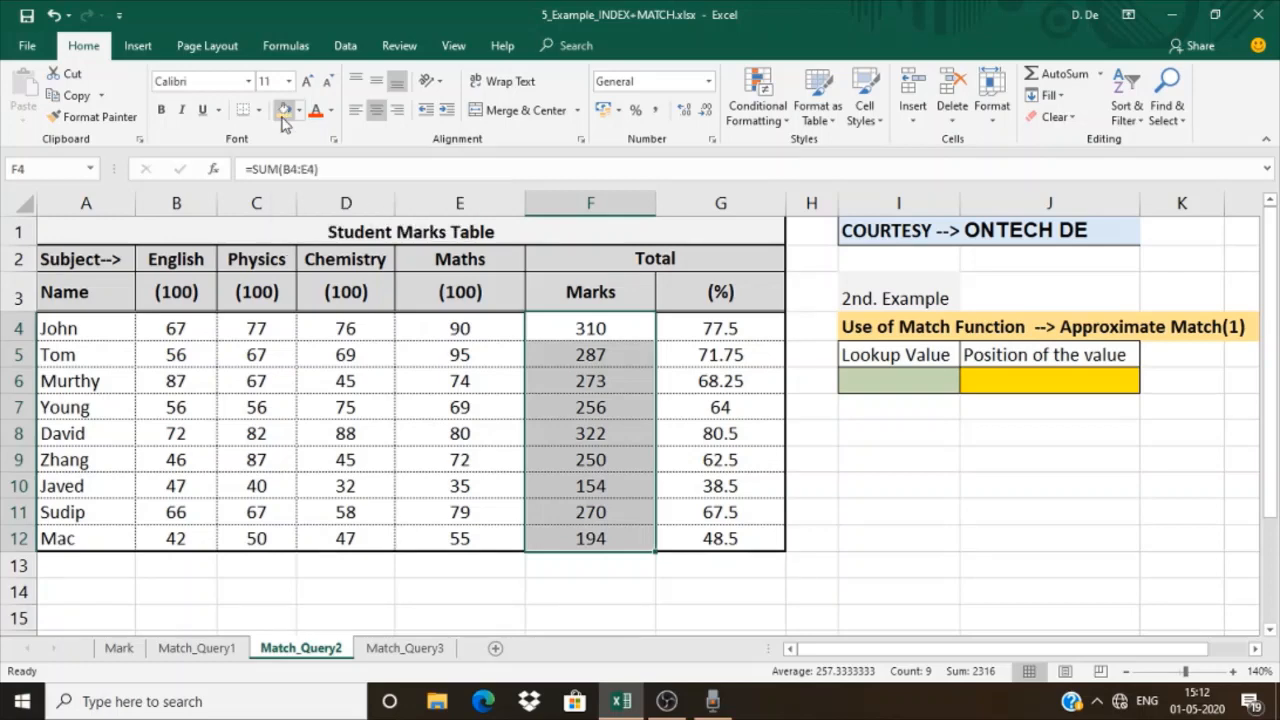
{"action": "left_click", "coordinate": [262, 328]}
Sort the table A3:G12 by Marks from smallest to largest, treating the first row as headers
{"action": "left_click", "coordinate": [93, 285]}
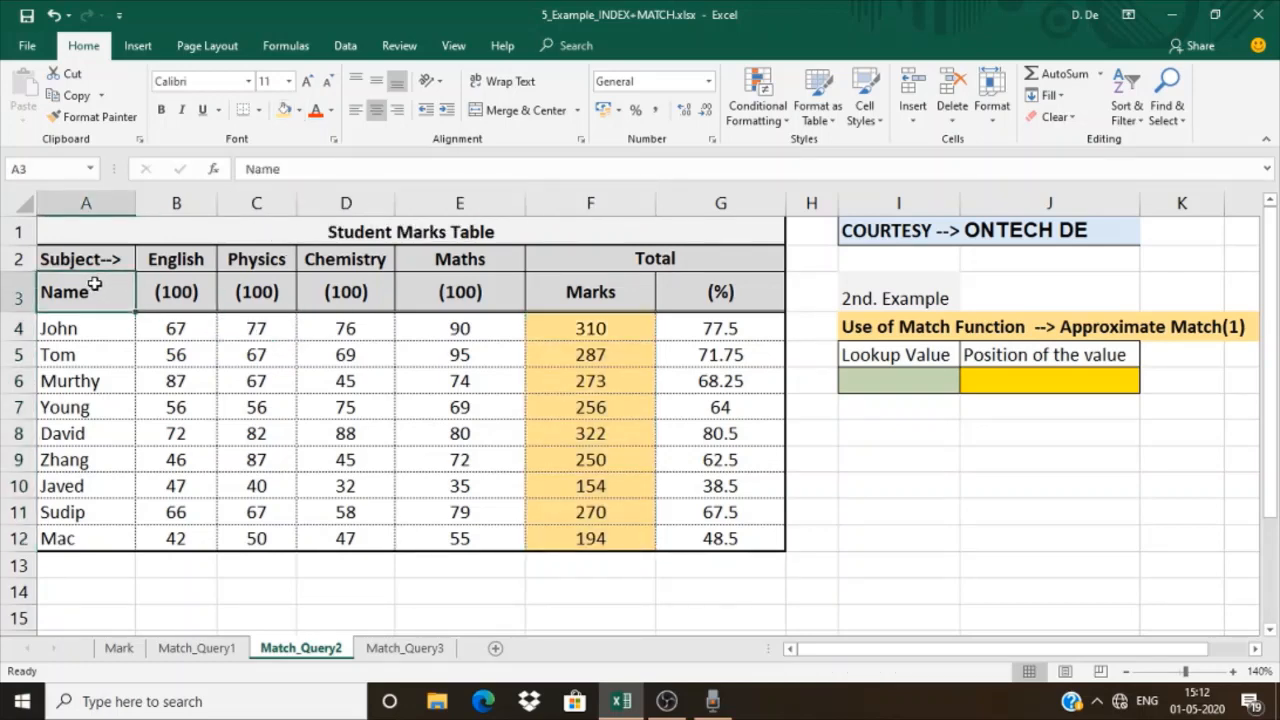
{"action": "left_click_drag", "start_coordinate": [93, 285], "coordinate": [707, 535]}
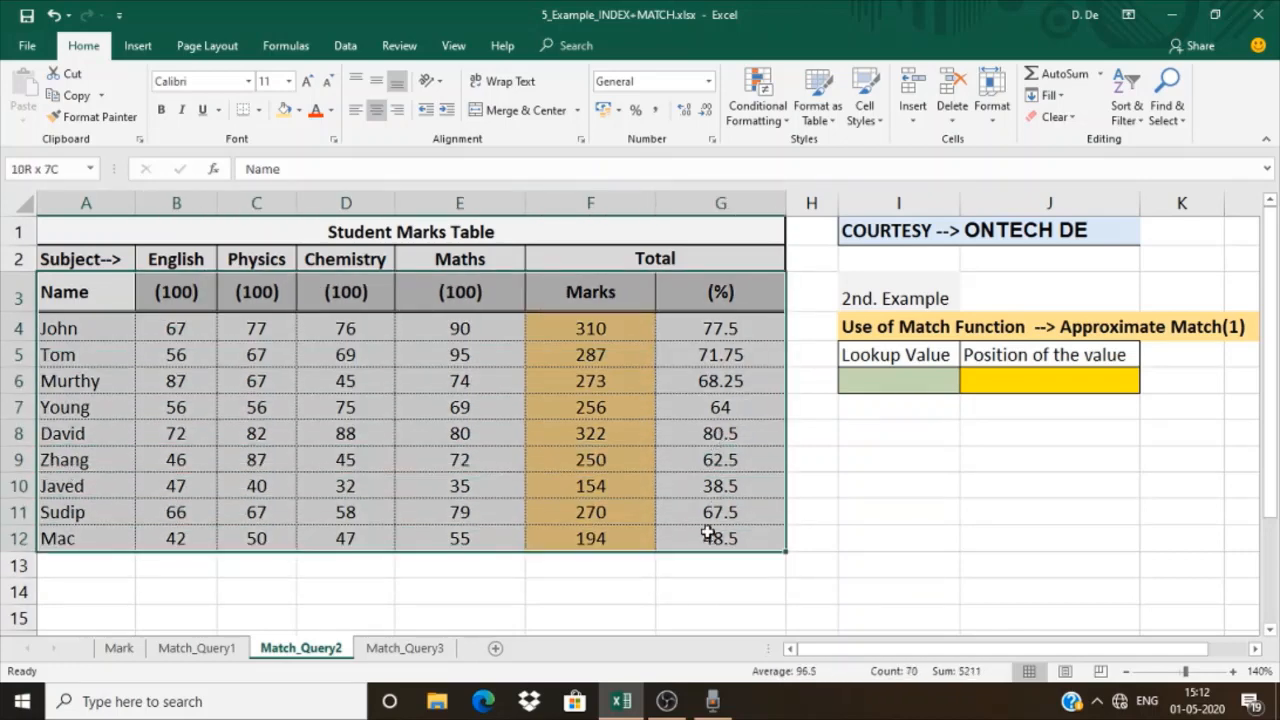
{"action": "left_click", "coordinate": [345, 46]}
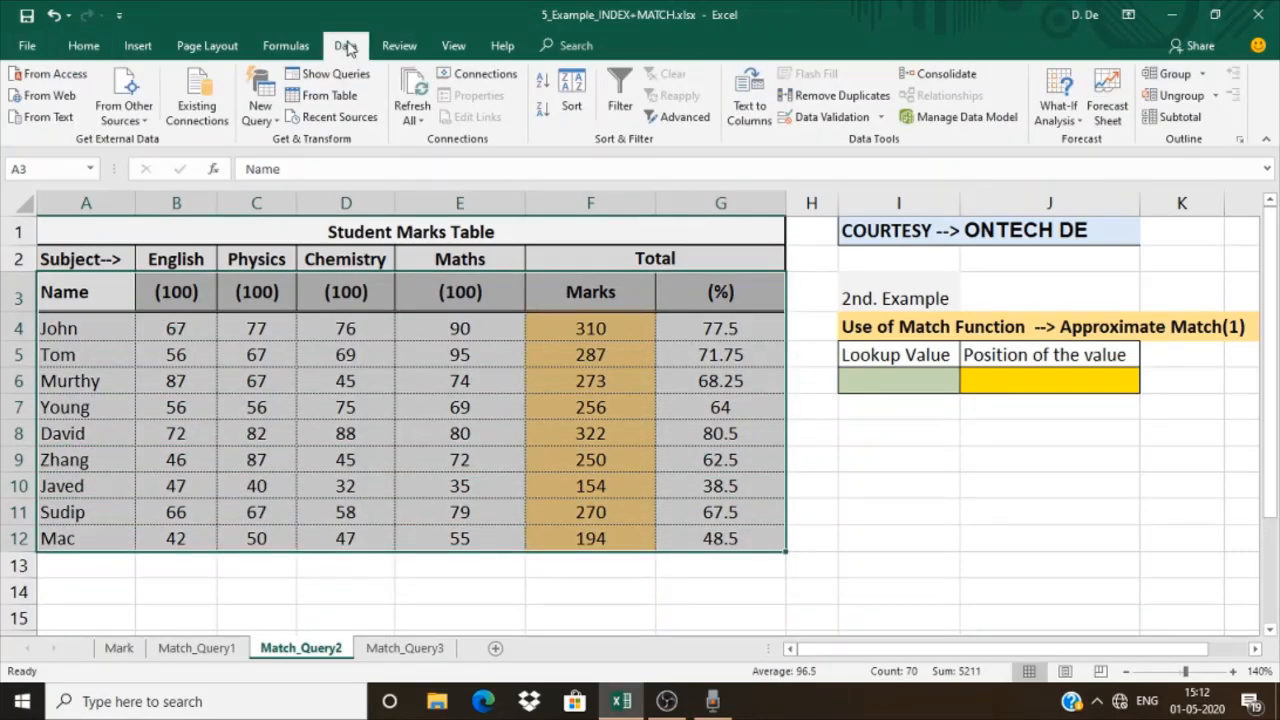
{"action": "left_click", "coordinate": [571, 105]}
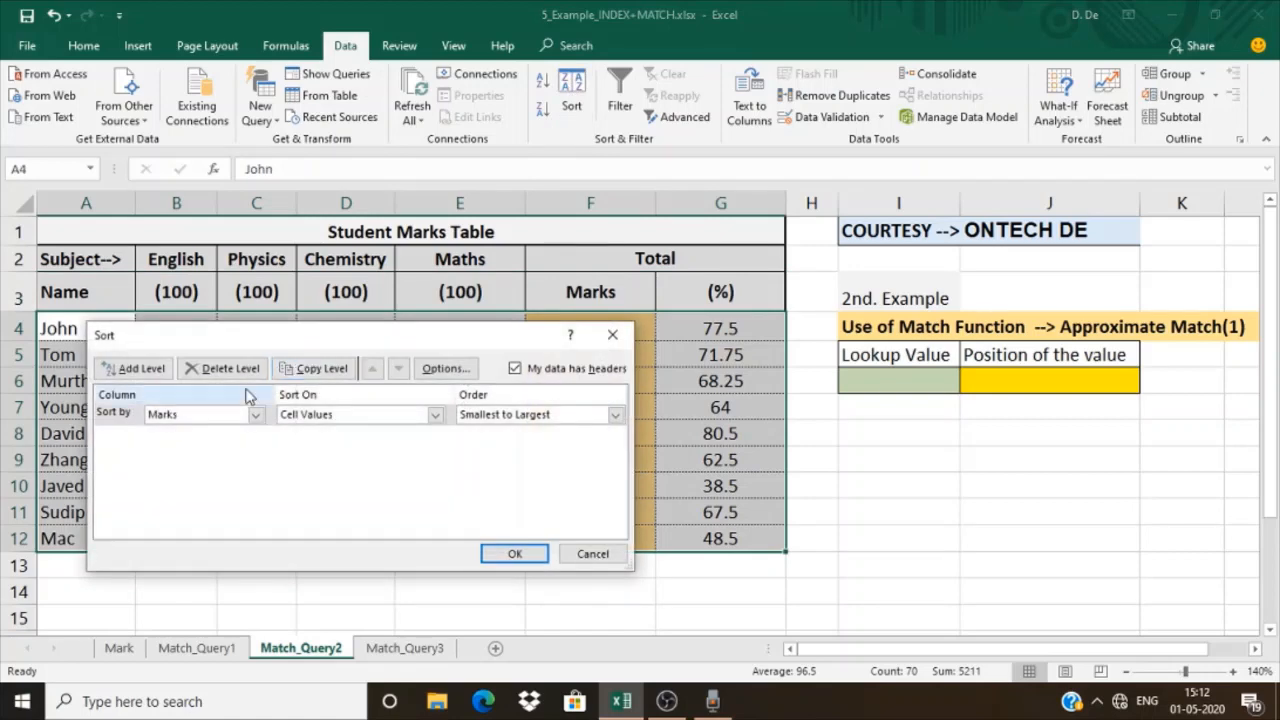
{"action": "left_click", "coordinate": [510, 555]}
Enter 300 as the lookup value in I6 of the second example
{"action": "left_click", "coordinate": [934, 378]}
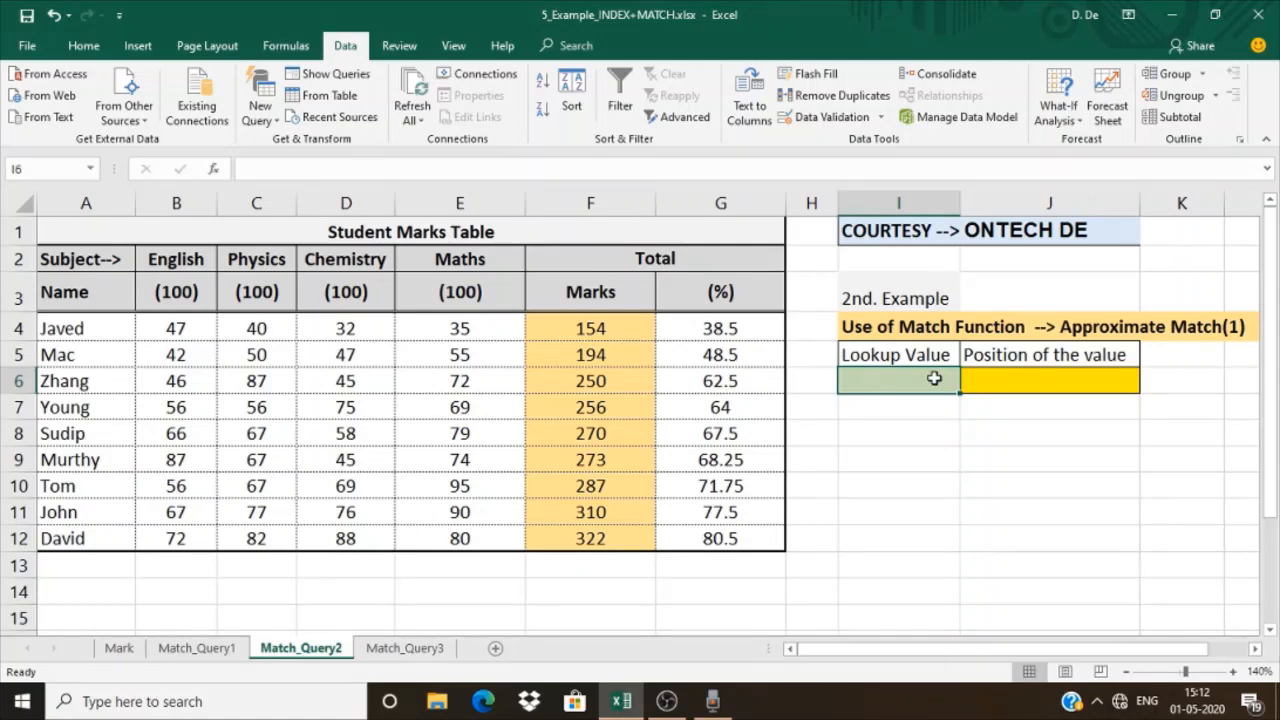
{"action": "type", "text": "300"}
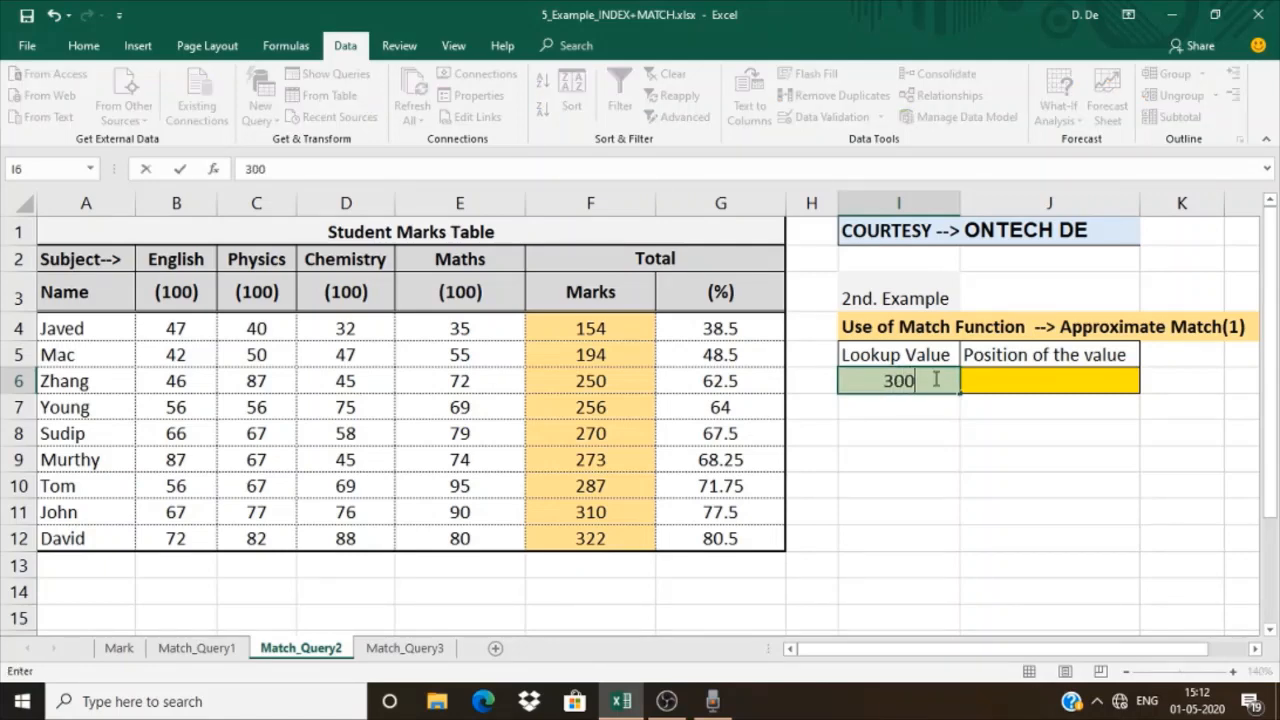
{"action": "key", "text": "Tab"}
Enter a MATCH formula in J6 that looks up I6 in F4:F12 with match type 1
{"action": "type", "text": "=match"}
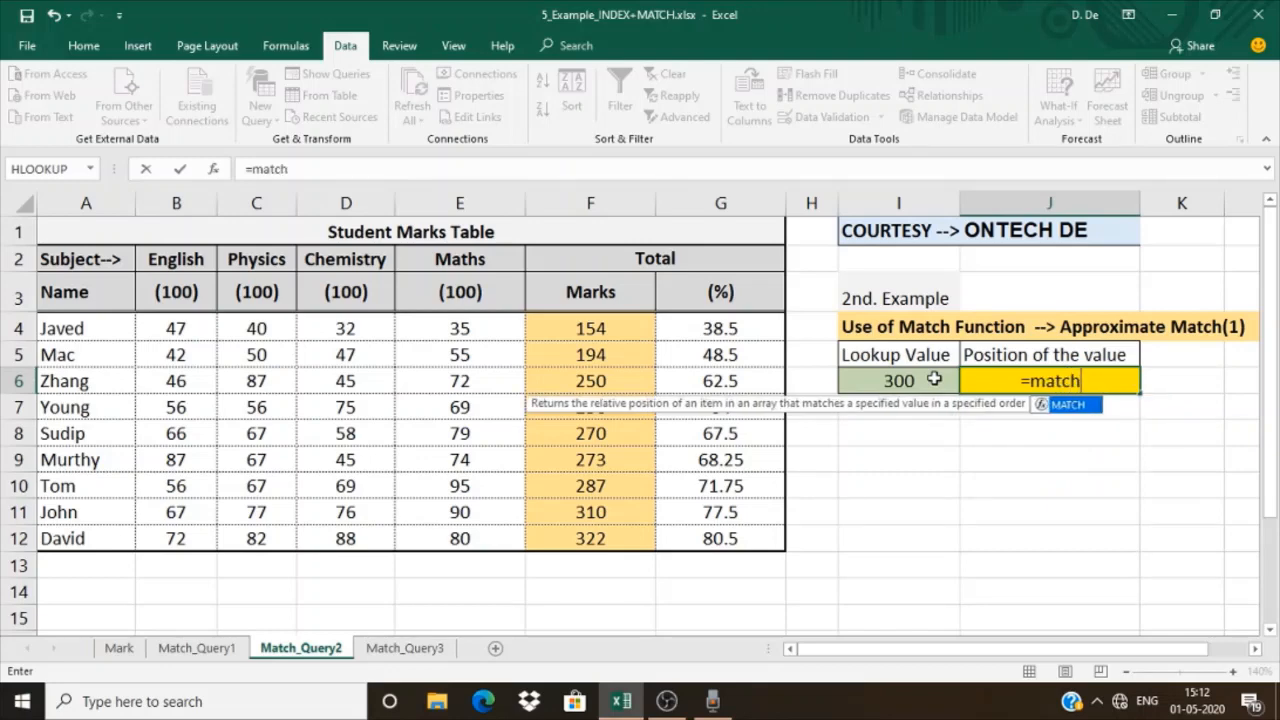
{"action": "type", "text": "("}
{"action": "left_click", "coordinate": [898, 381]}
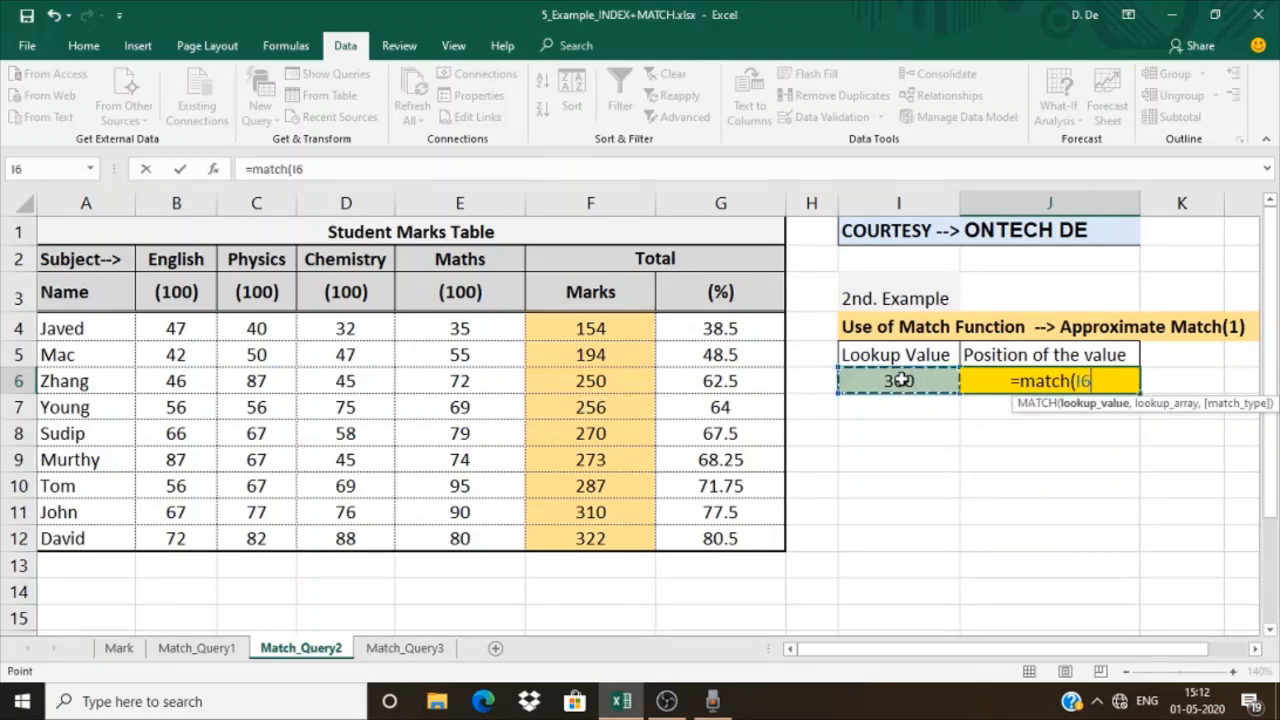
{"action": "type", "text": ","}
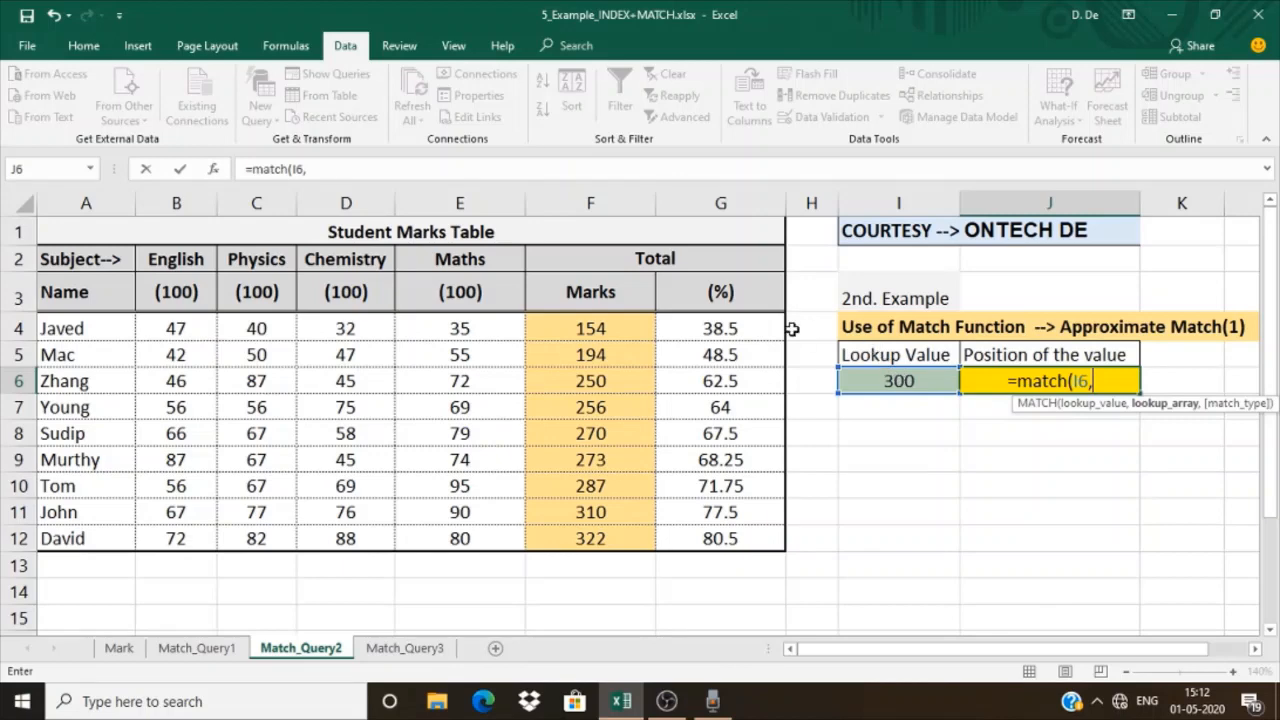
{"action": "left_click_drag", "start_coordinate": [597, 323], "coordinate": [617, 535]}
{"action": "type", "text": ","}
{"action": "type", "text": "12,1"}
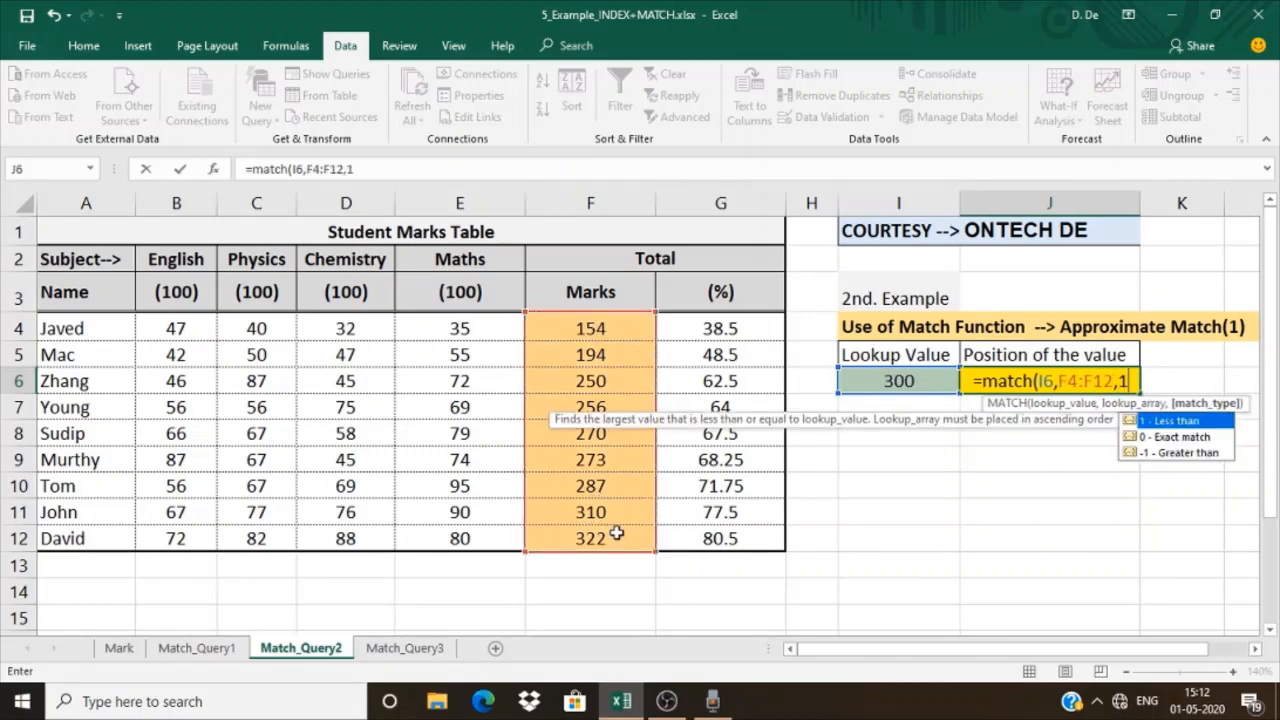
{"action": "type", "text": ")"}
{"action": "key", "text": "Return"}
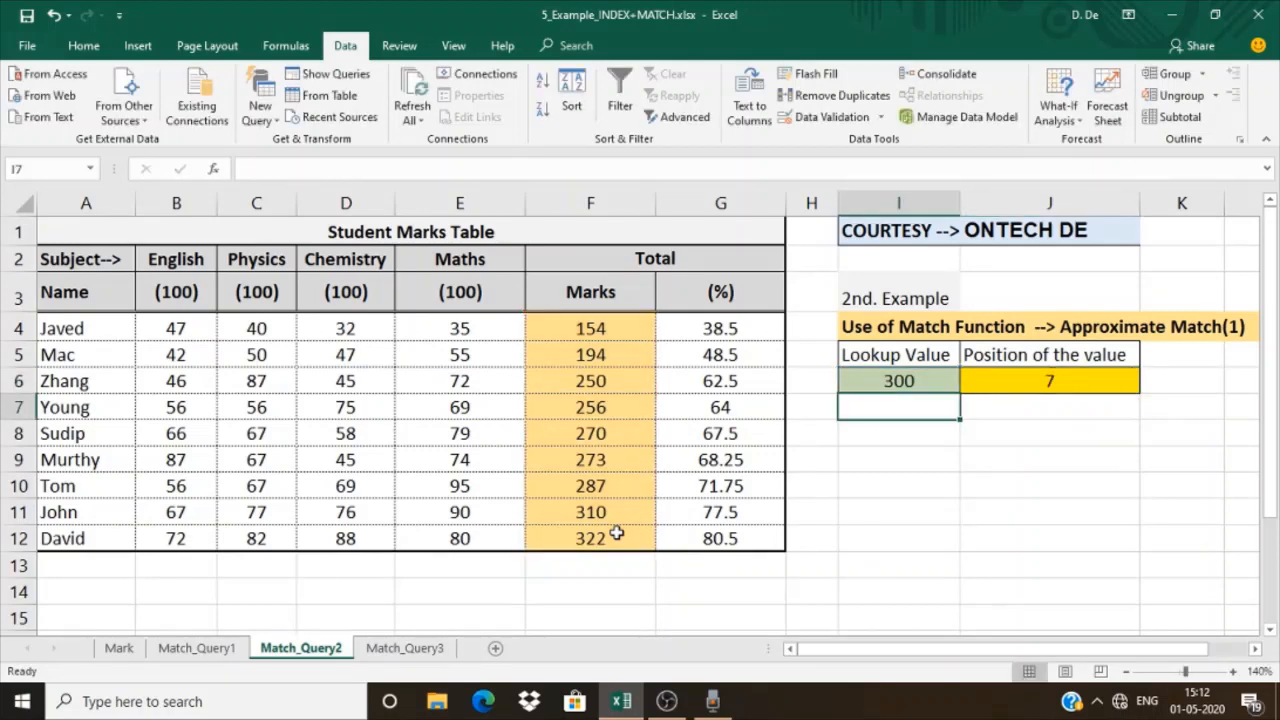
Check the MATCH result in J6 against the Marks values in F4:F10
{"action": "left_click_drag", "start_coordinate": [573, 316], "coordinate": [577, 483]}
{"action": "left_click", "coordinate": [577, 483]}
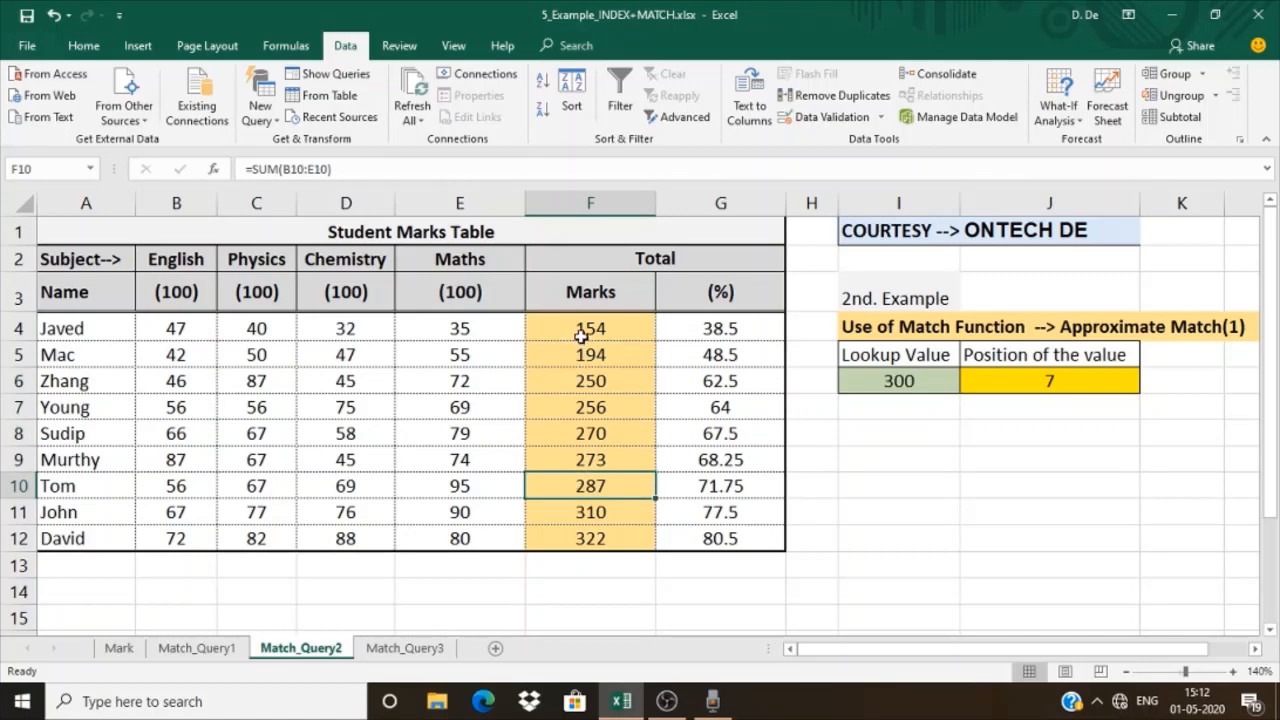
{"action": "left_click_drag", "start_coordinate": [586, 331], "coordinate": [579, 483]}
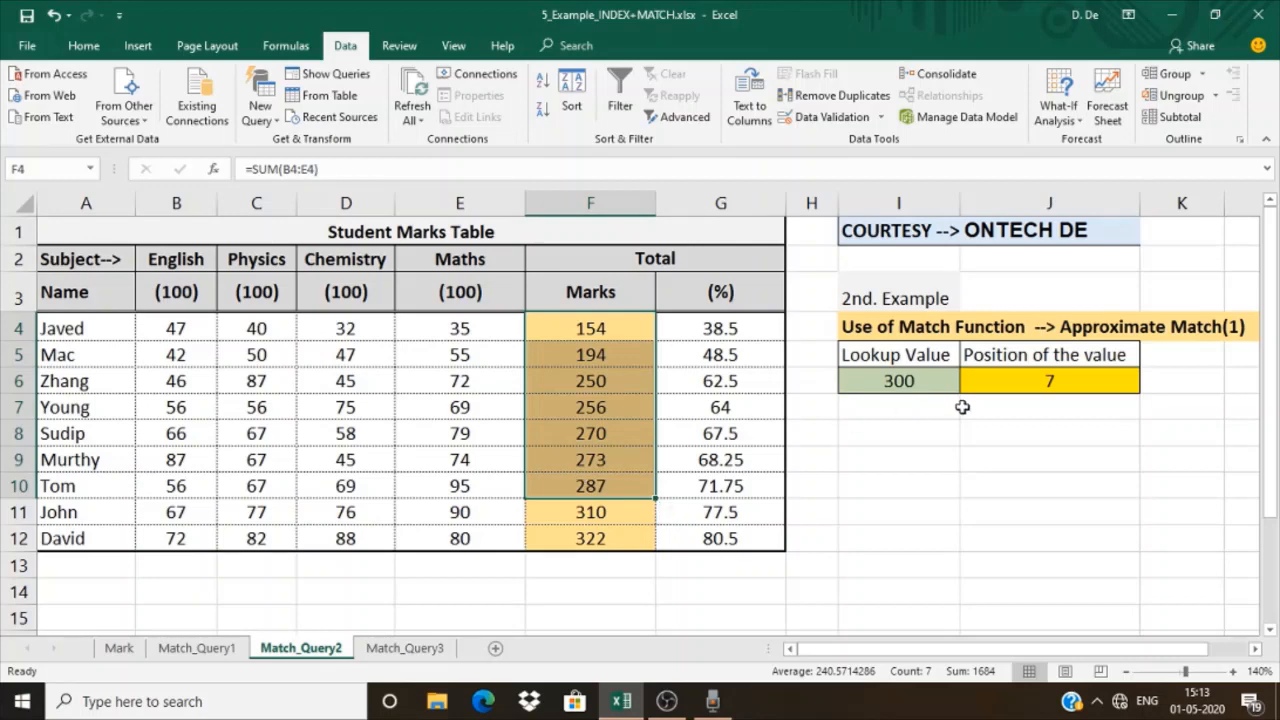
{"action": "left_click", "coordinate": [994, 383]}
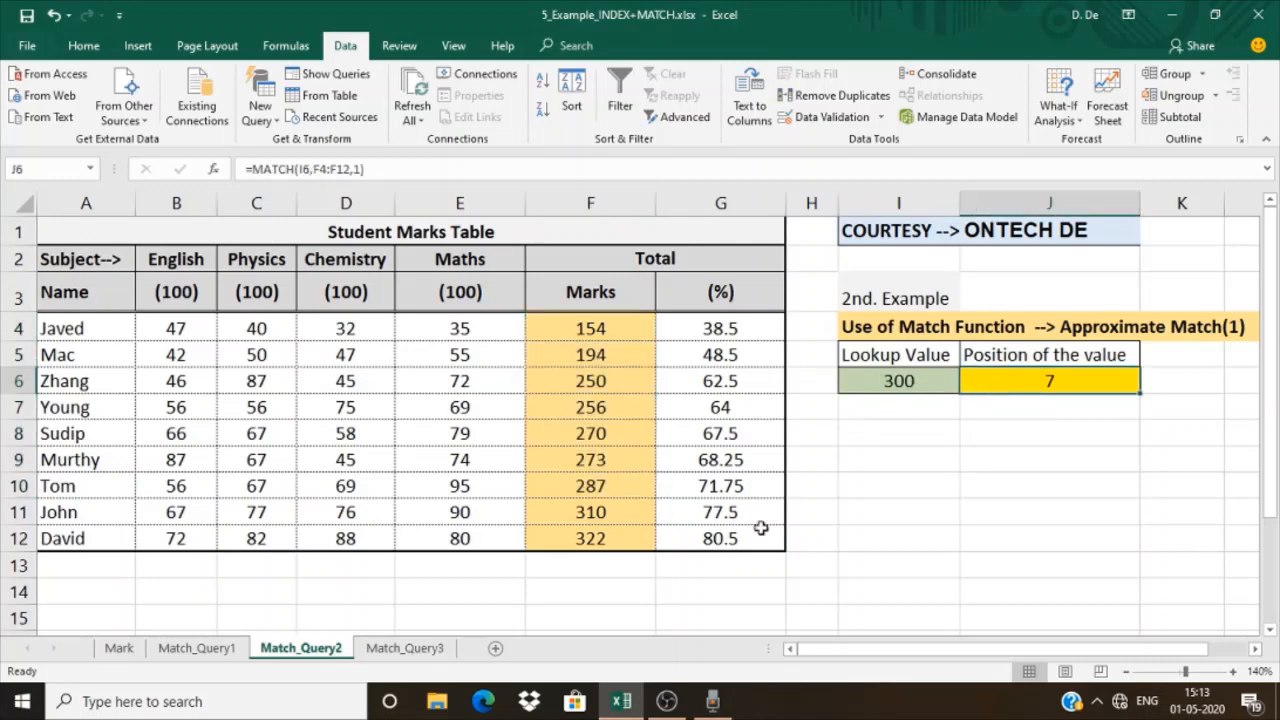
On the Match_Query3 sheet, shade the Approximate Match(-1) heading in I4 and the Marks values F4:F12 light orange
{"action": "left_click", "coordinate": [404, 648]}
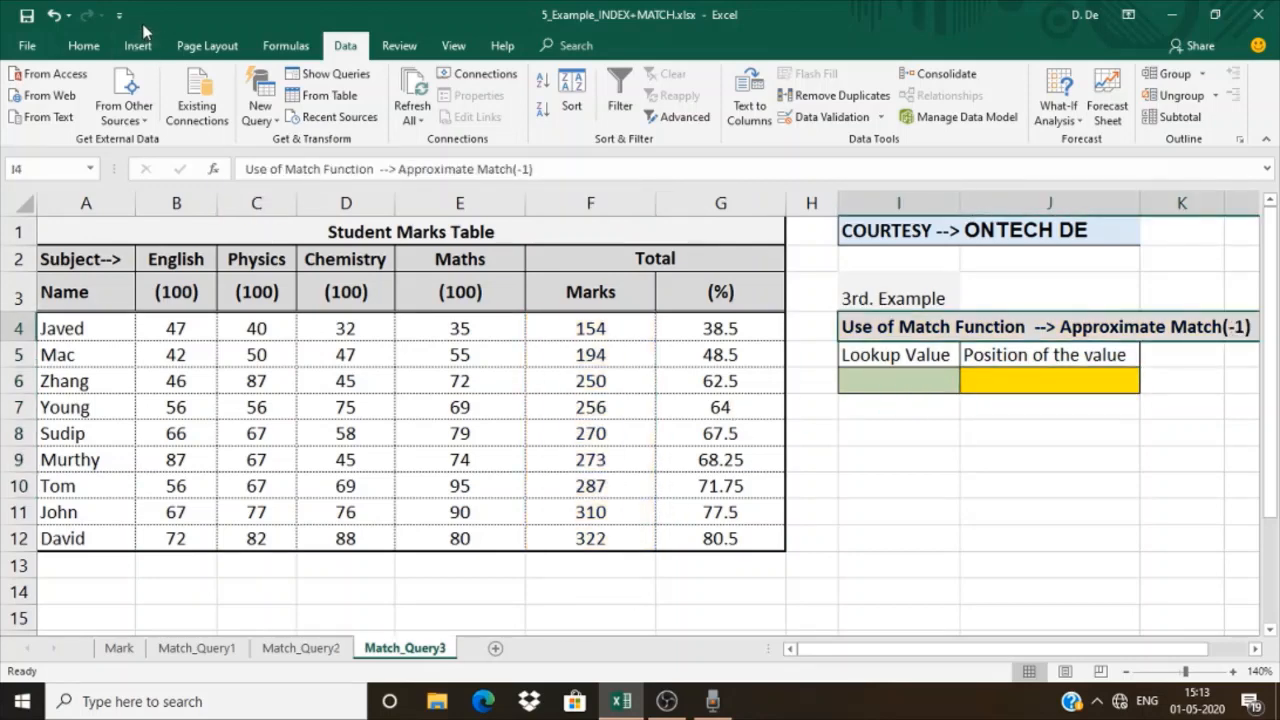
{"action": "left_click", "coordinate": [84, 46]}
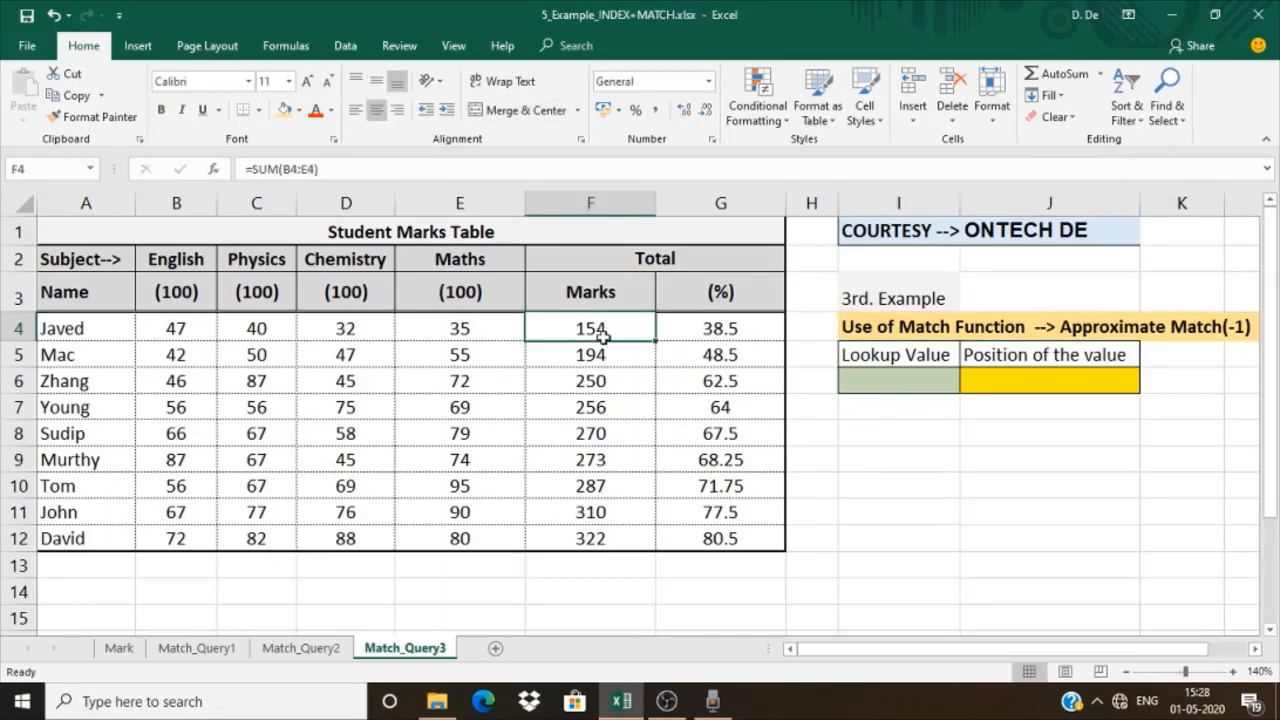
{"action": "left_click_drag", "start_coordinate": [603, 335], "coordinate": [606, 534]}
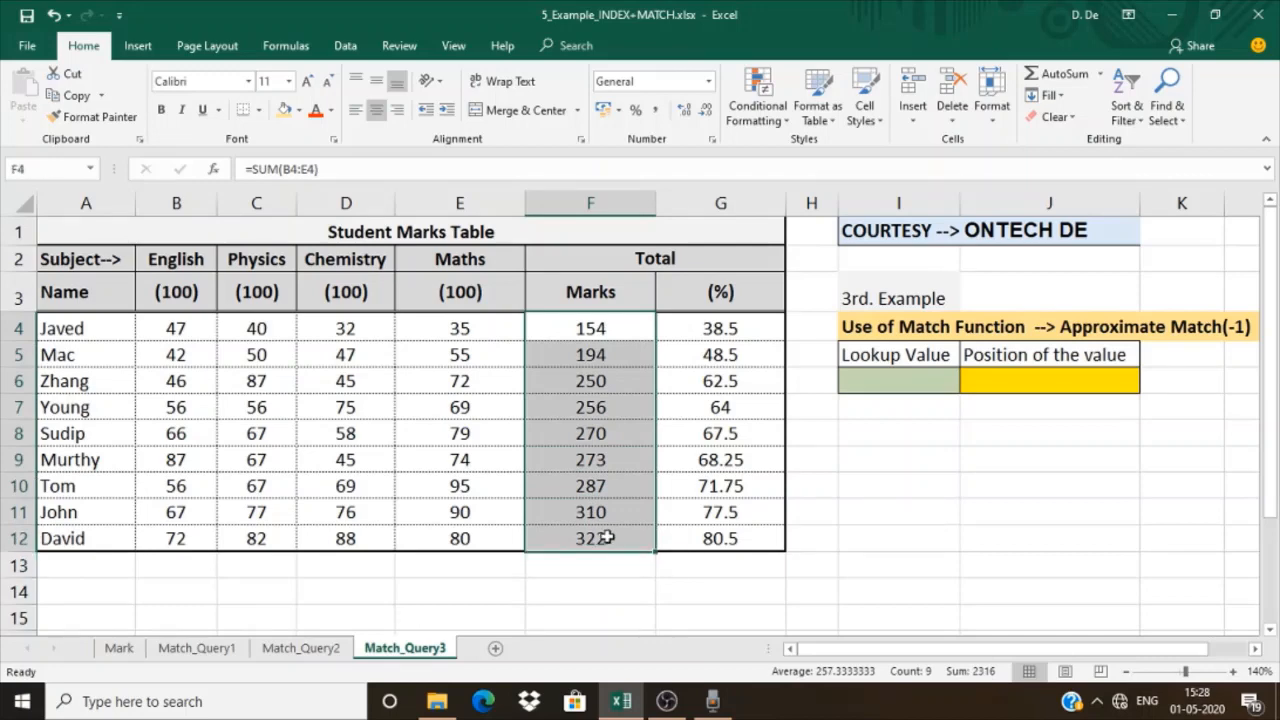
{"action": "left_click", "coordinate": [284, 110]}
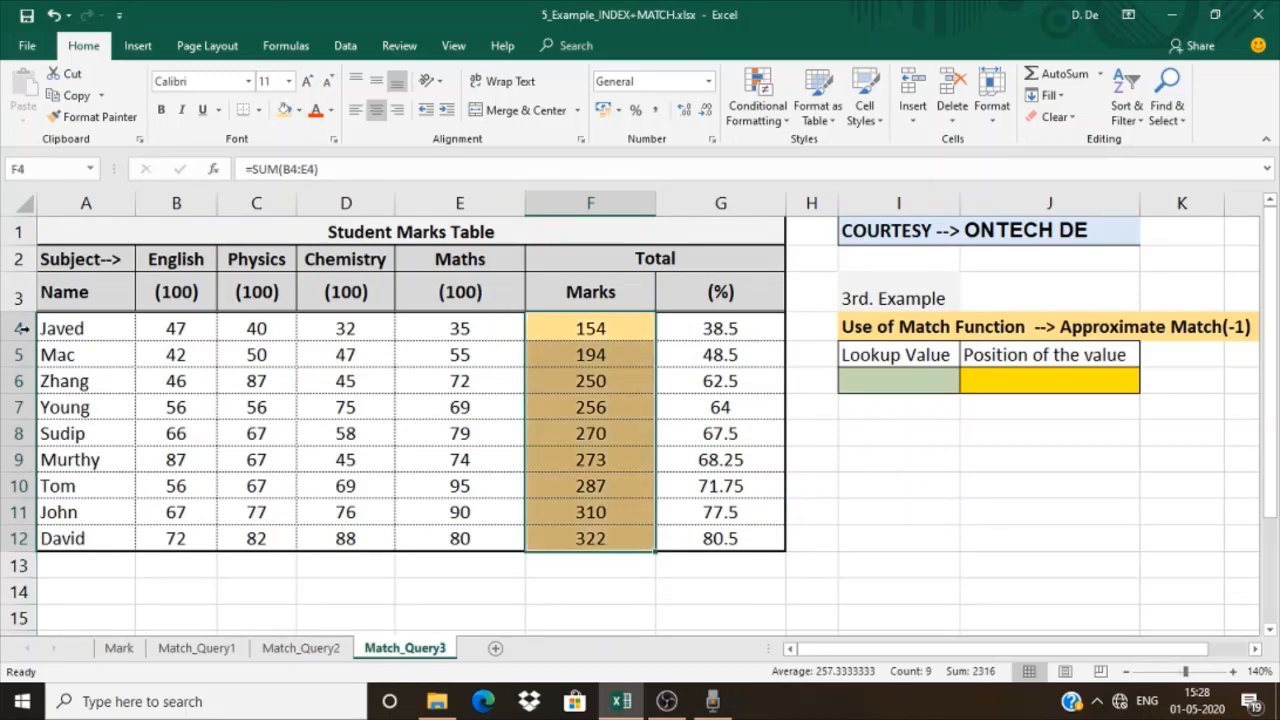
Sort the table A3:G12 by Marks from largest to smallest
{"action": "left_click_drag", "start_coordinate": [54, 290], "coordinate": [700, 543]}
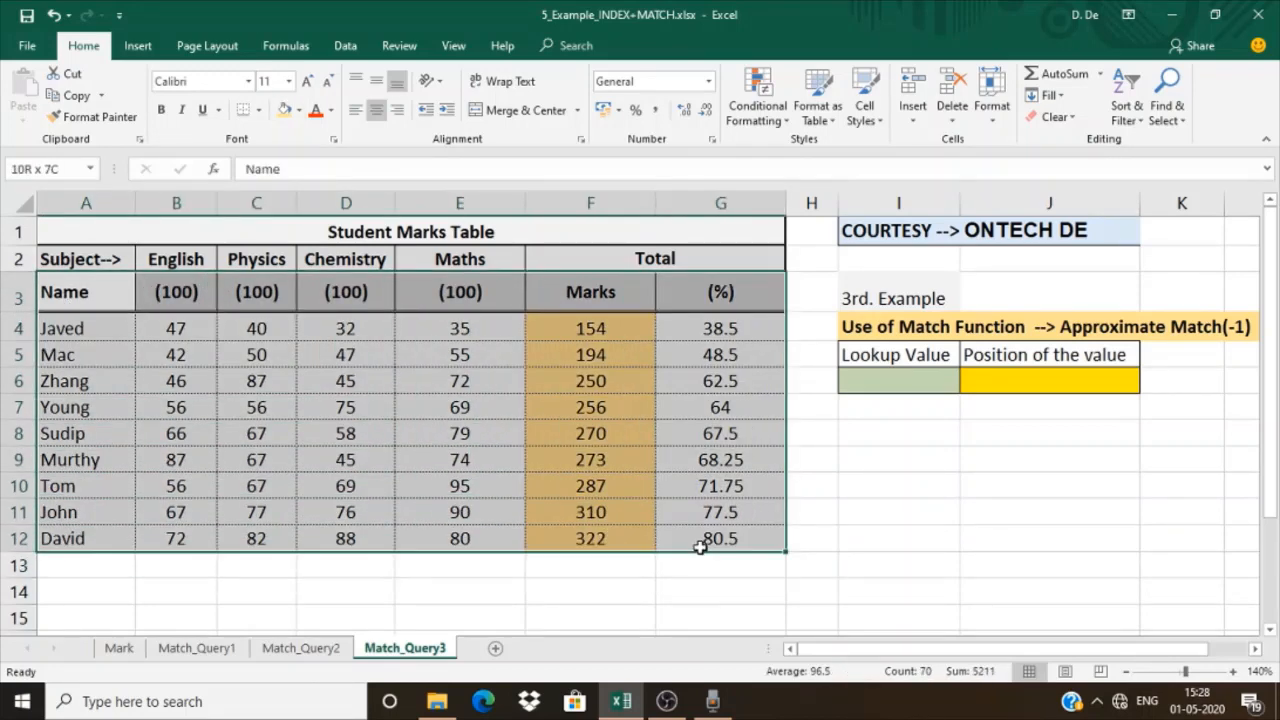
{"action": "left_click", "coordinate": [345, 45]}
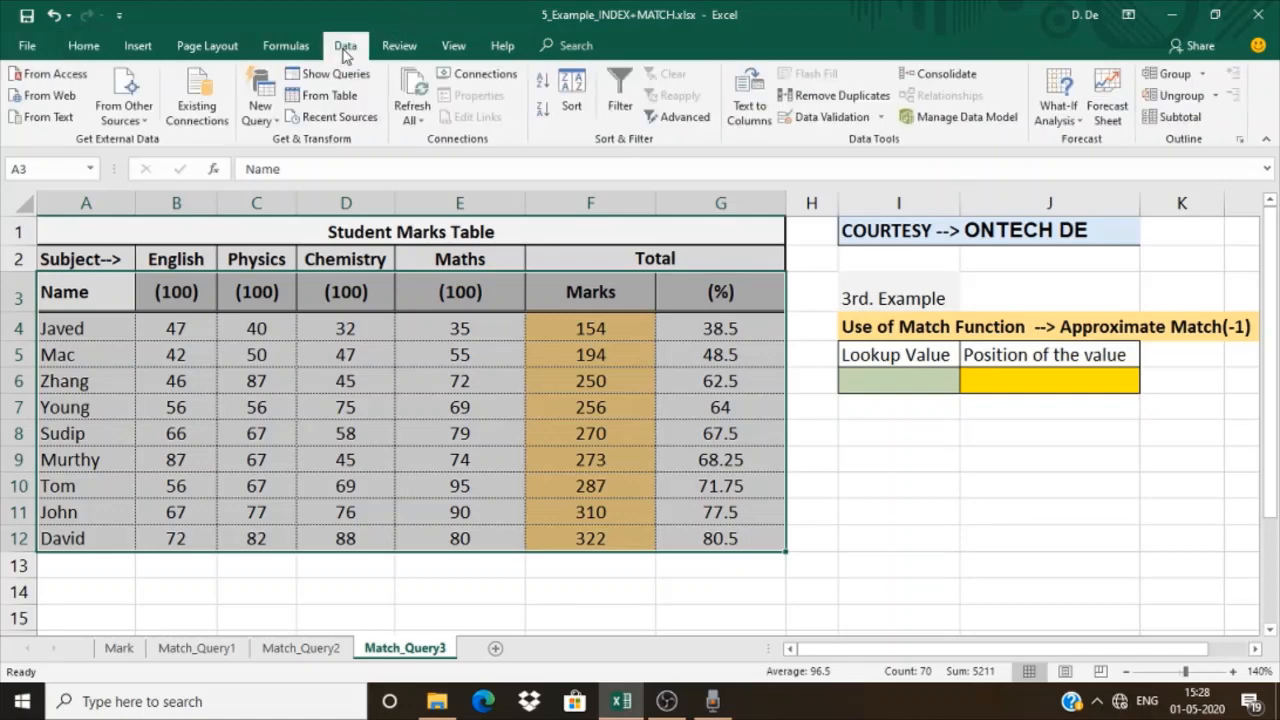
{"action": "left_click", "coordinate": [563, 96]}
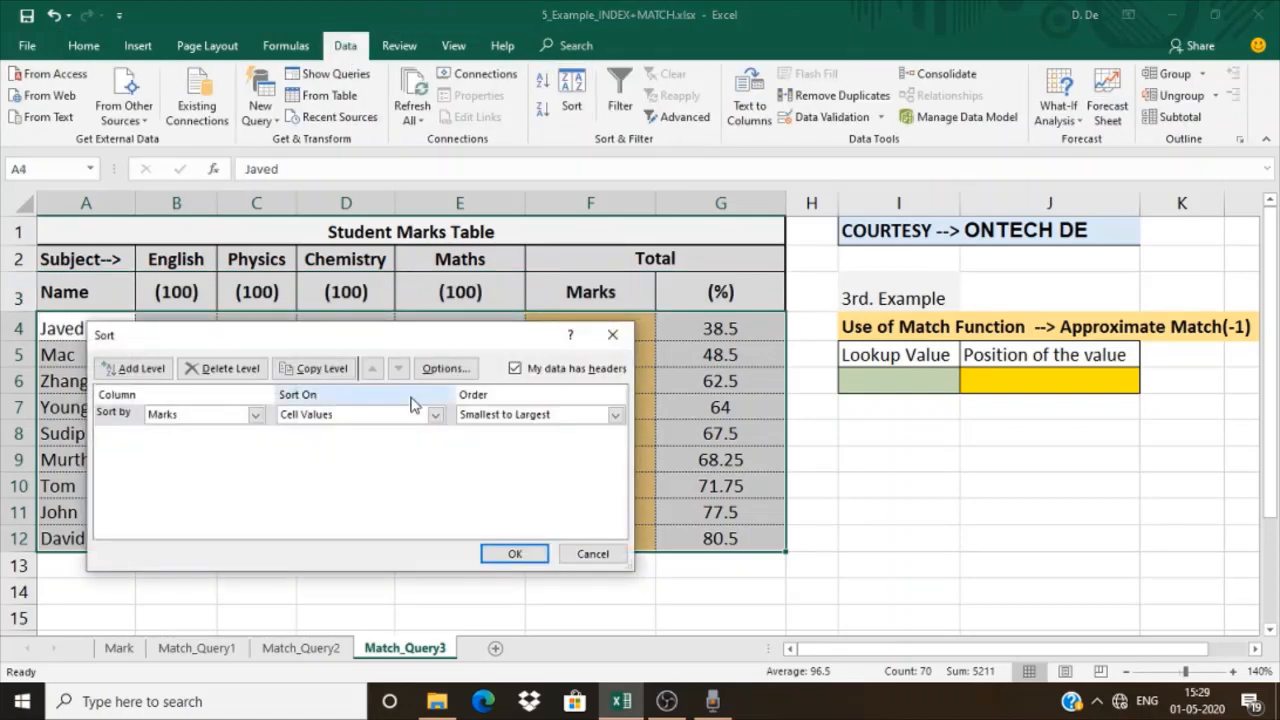
{"action": "left_click", "coordinate": [495, 416]}
{"action": "left_click", "coordinate": [500, 444]}
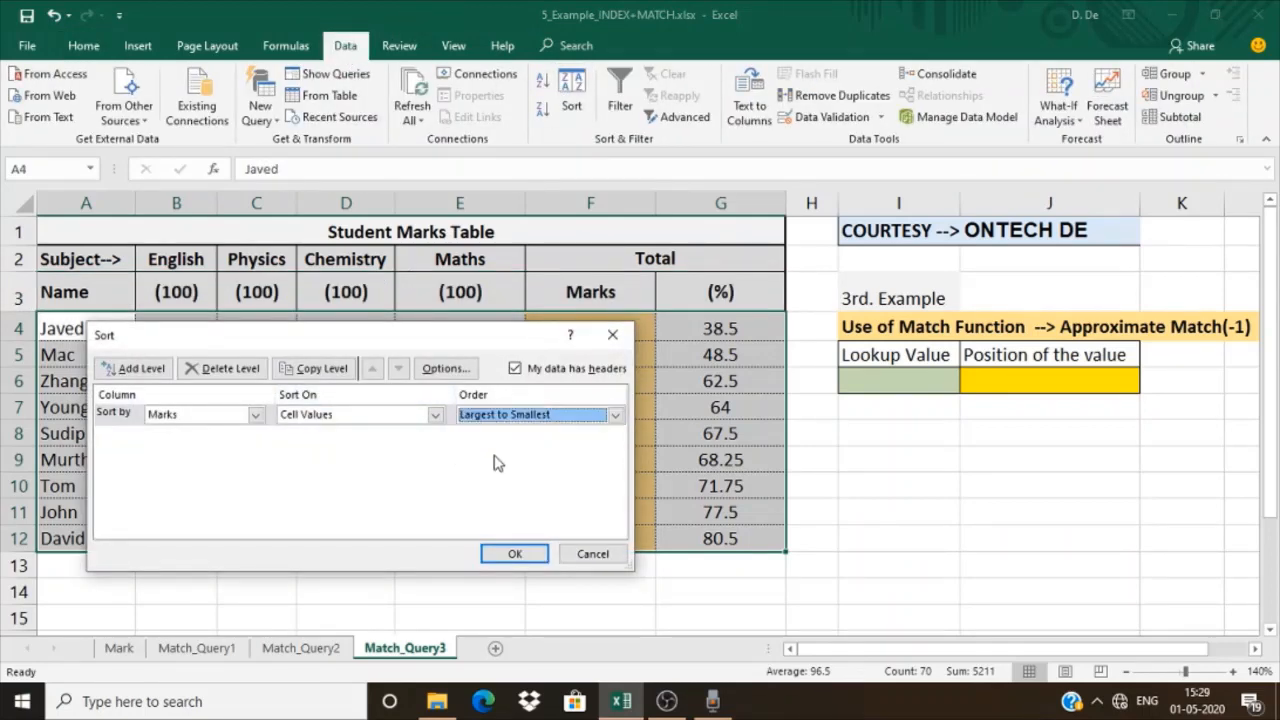
{"action": "left_click", "coordinate": [508, 551]}
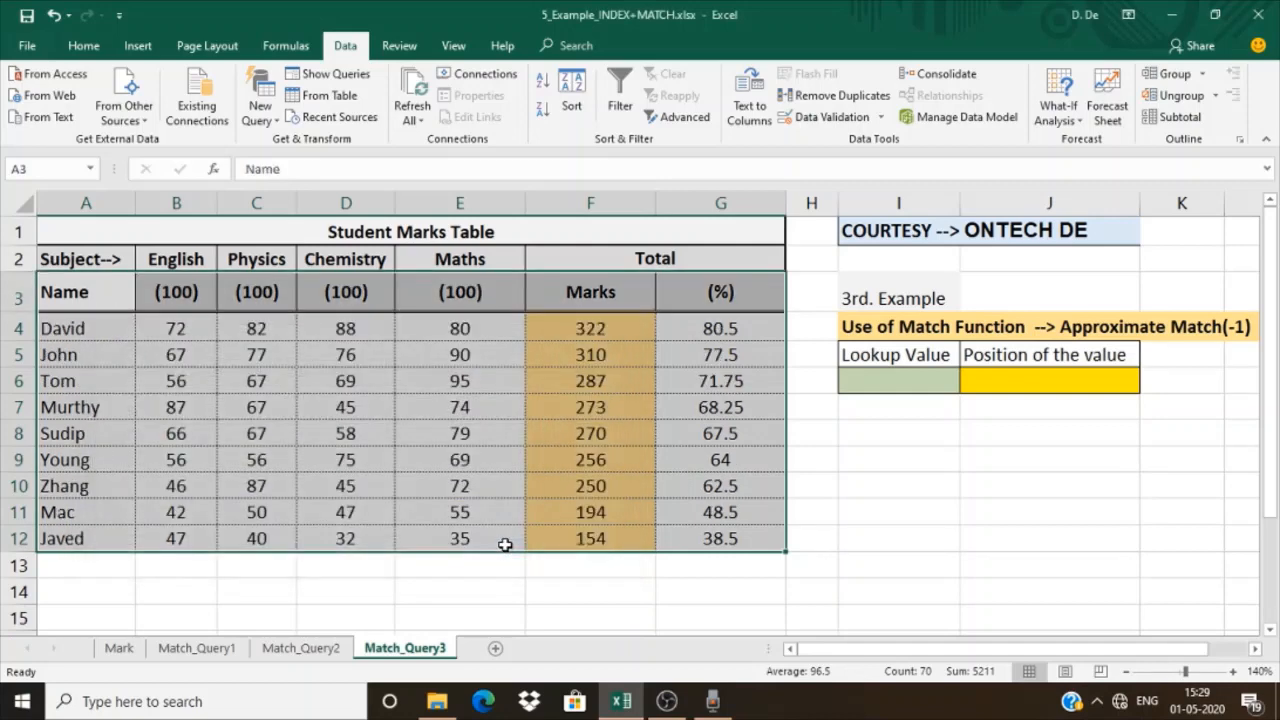
Enter 300 as the lookup value in I6 of the third example
{"action": "left_click", "coordinate": [860, 380]}
{"action": "type", "text": "300"}
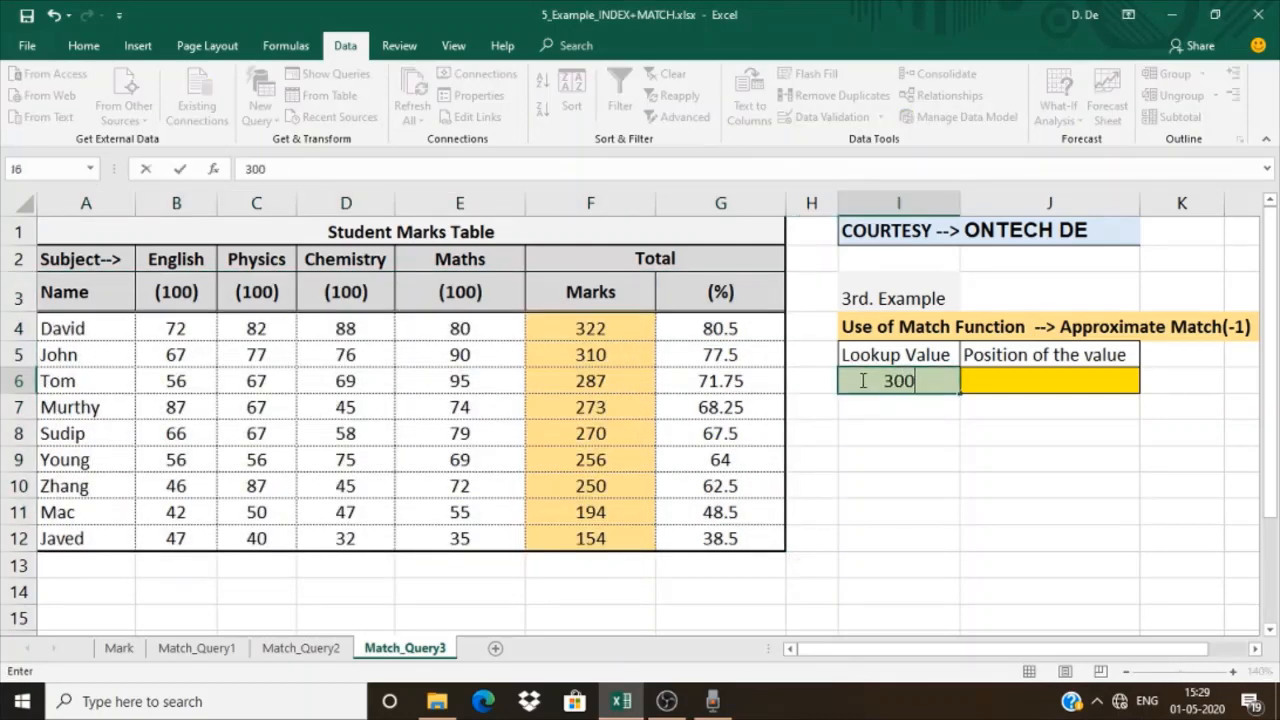
{"action": "key", "text": "Tab"}
Enter the formula =MATCH(I6,F4:F12,-1) in J6 to find the position of the lookup value among the Marks
{"action": "type", "text": "=matc"}
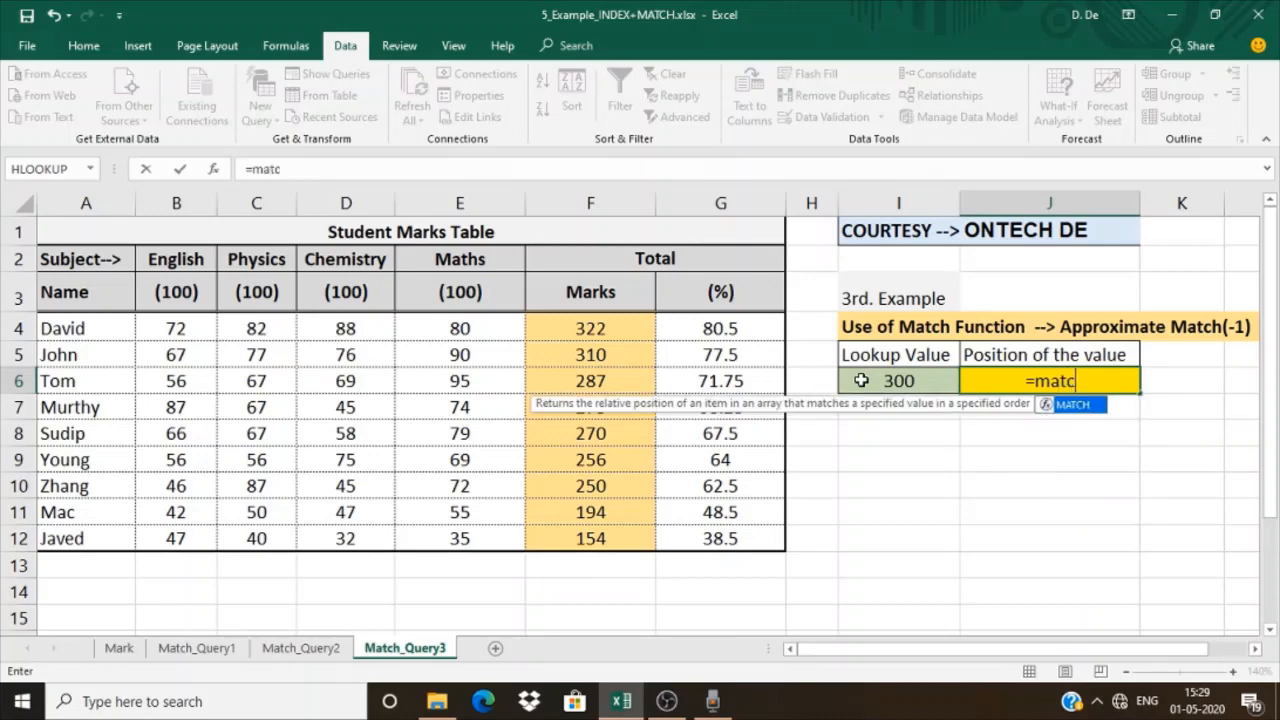
{"action": "type", "text": "h("}
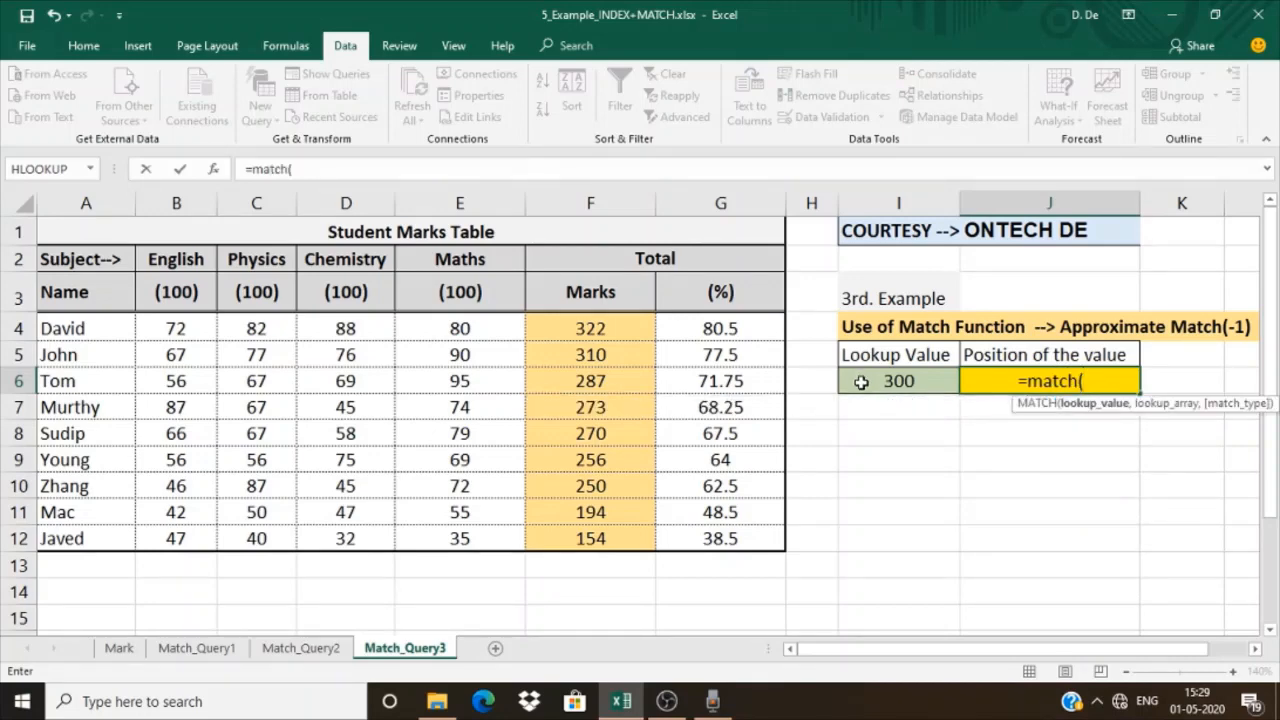
{"action": "left_click", "coordinate": [860, 381]}
{"action": "type", "text": ","}
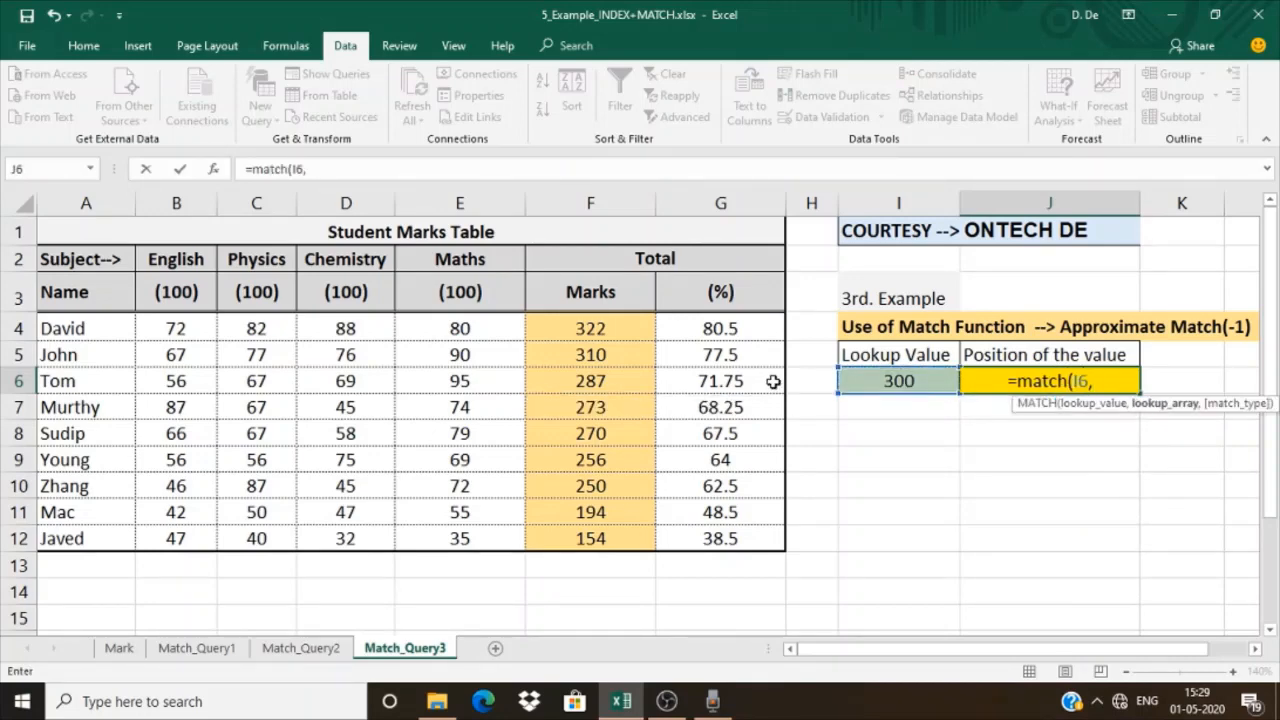
{"action": "left_click_drag", "start_coordinate": [600, 330], "coordinate": [636, 530]}
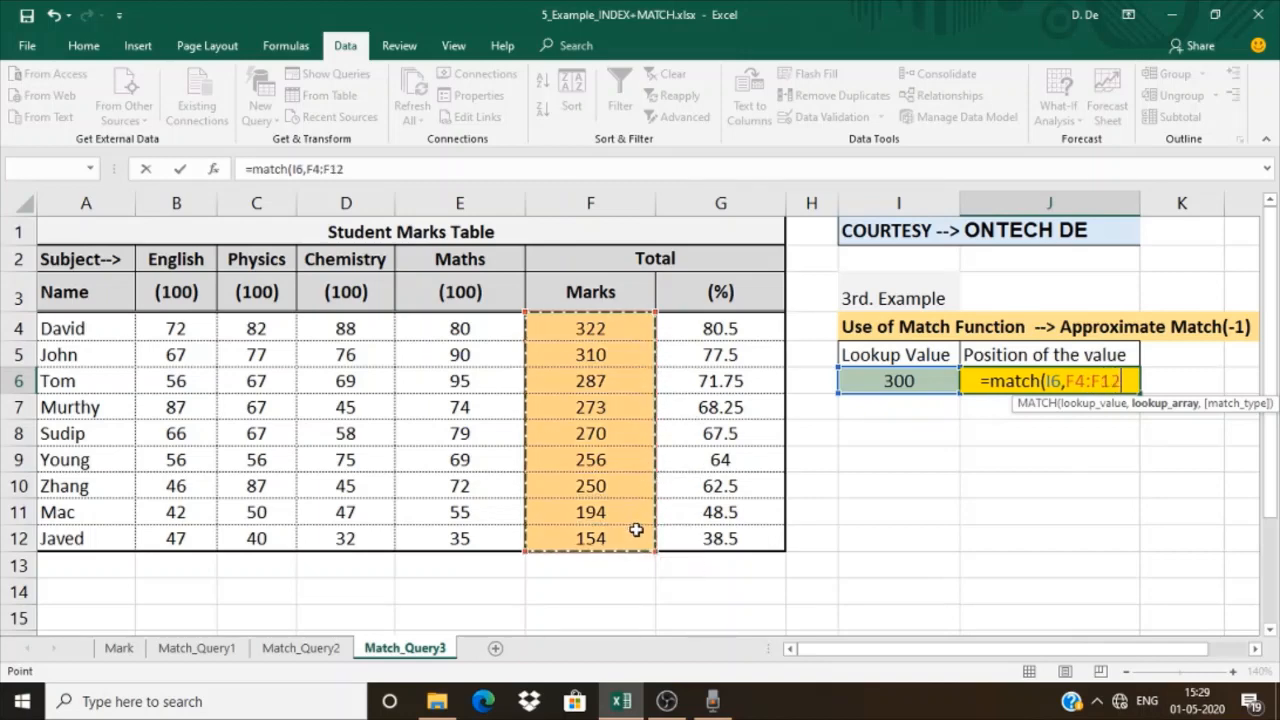
{"action": "type", "text": ",-1"}
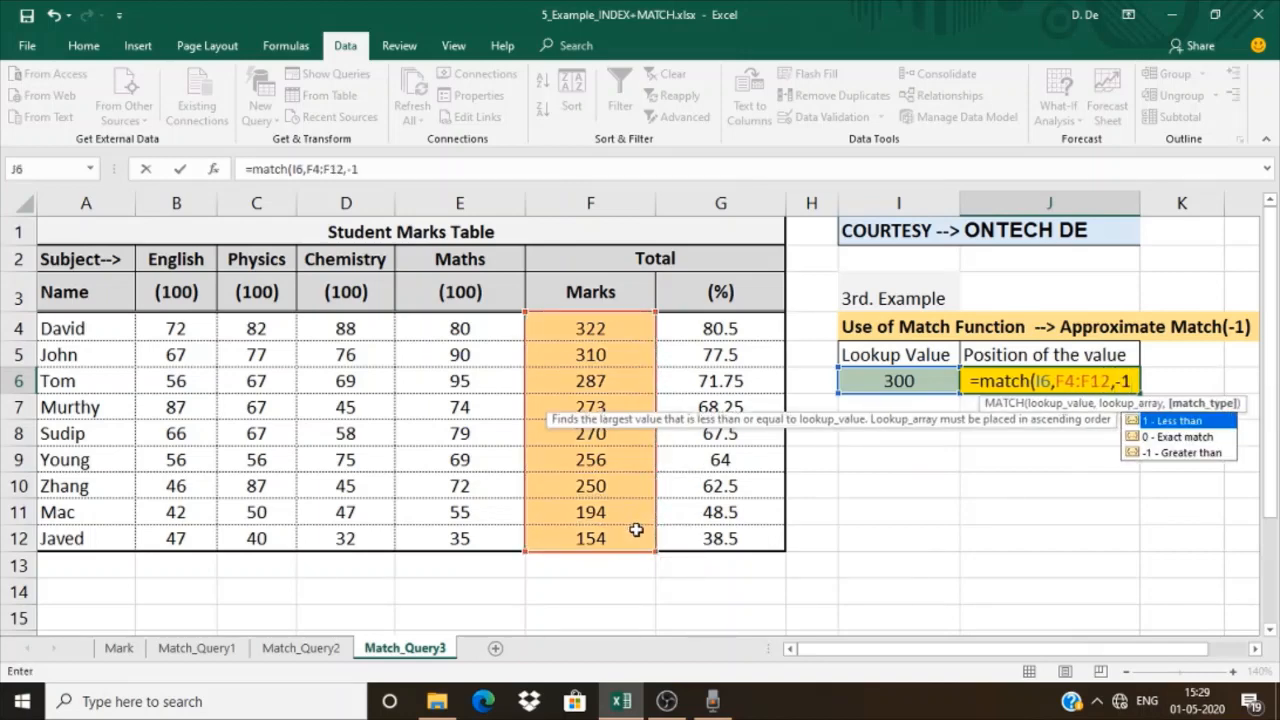
{"action": "type", "text": ")"}
{"action": "key", "text": "Return"}
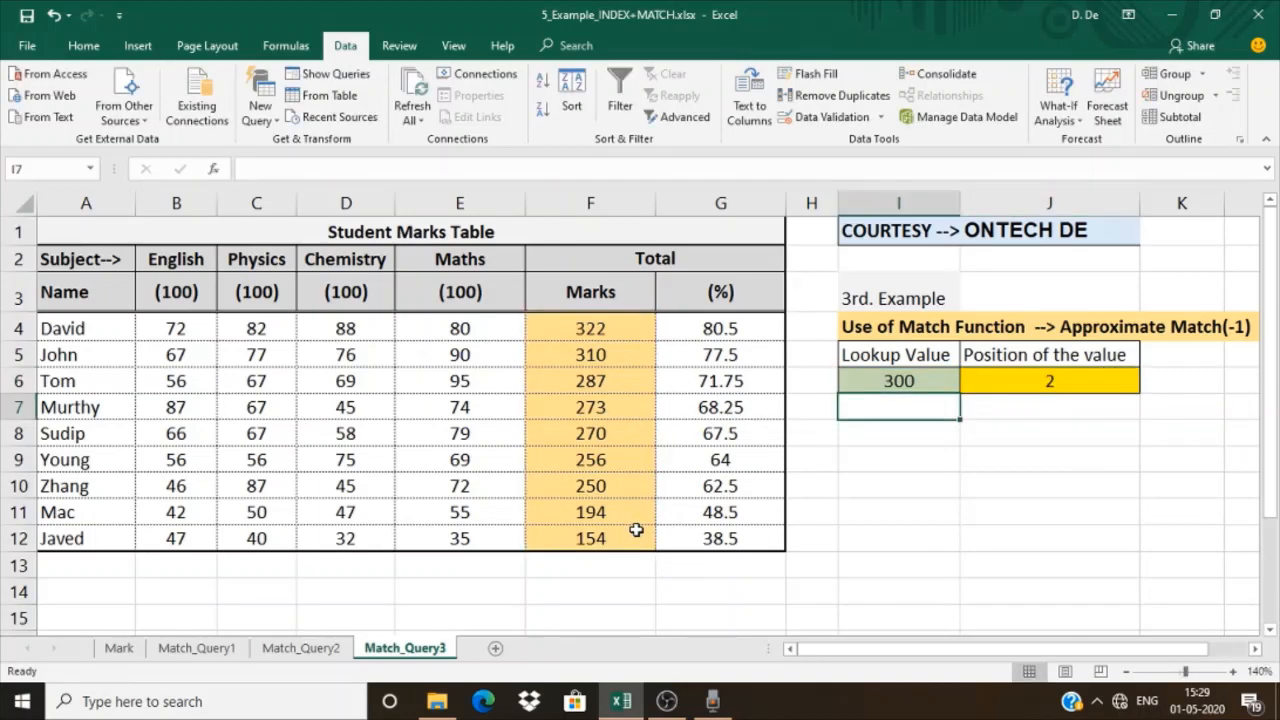
Check the MATCH result in J6 against the first two Marks values in F4:F5
{"action": "left_click", "coordinate": [627, 327]}
{"action": "mouse_move", "coordinate": [622, 349]}
{"action": "left_mouse_down"}
{"action": "mouse_move", "coordinate": [623, 330]}
{"action": "mouse_move", "coordinate": [620, 354]}
{"action": "left_mouse_up"}
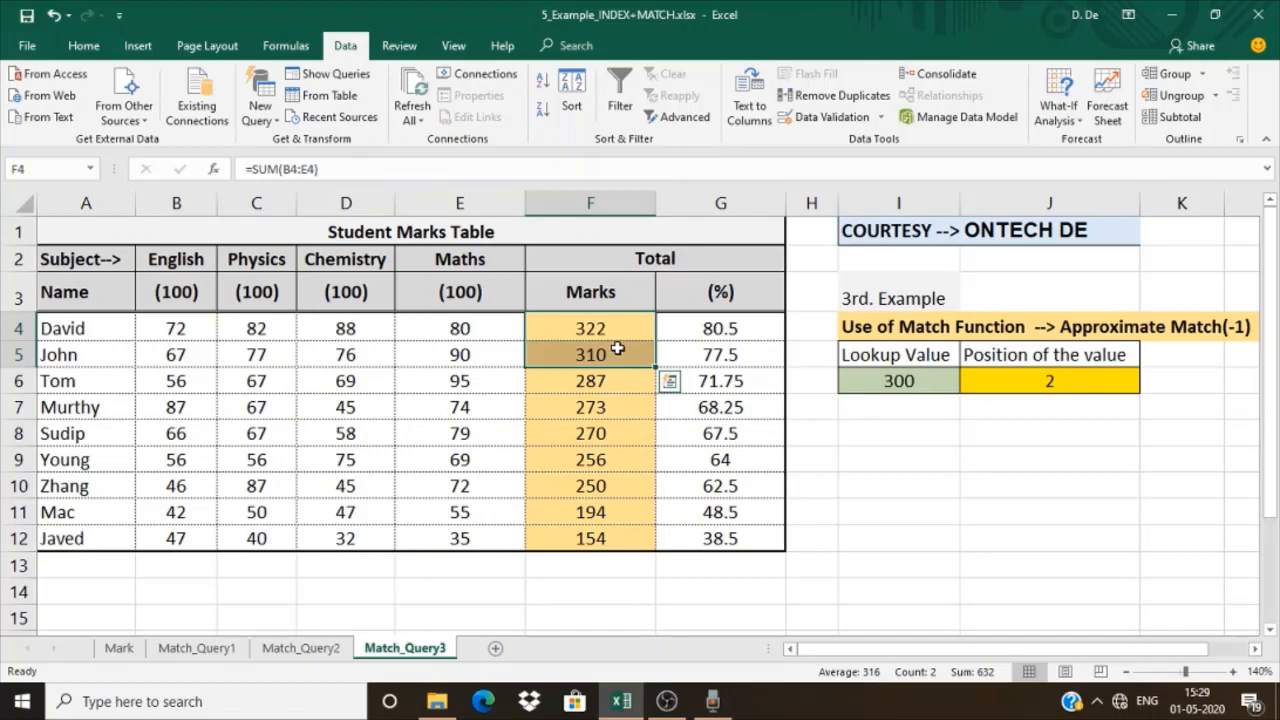
{"action": "left_click", "coordinate": [848, 426]}
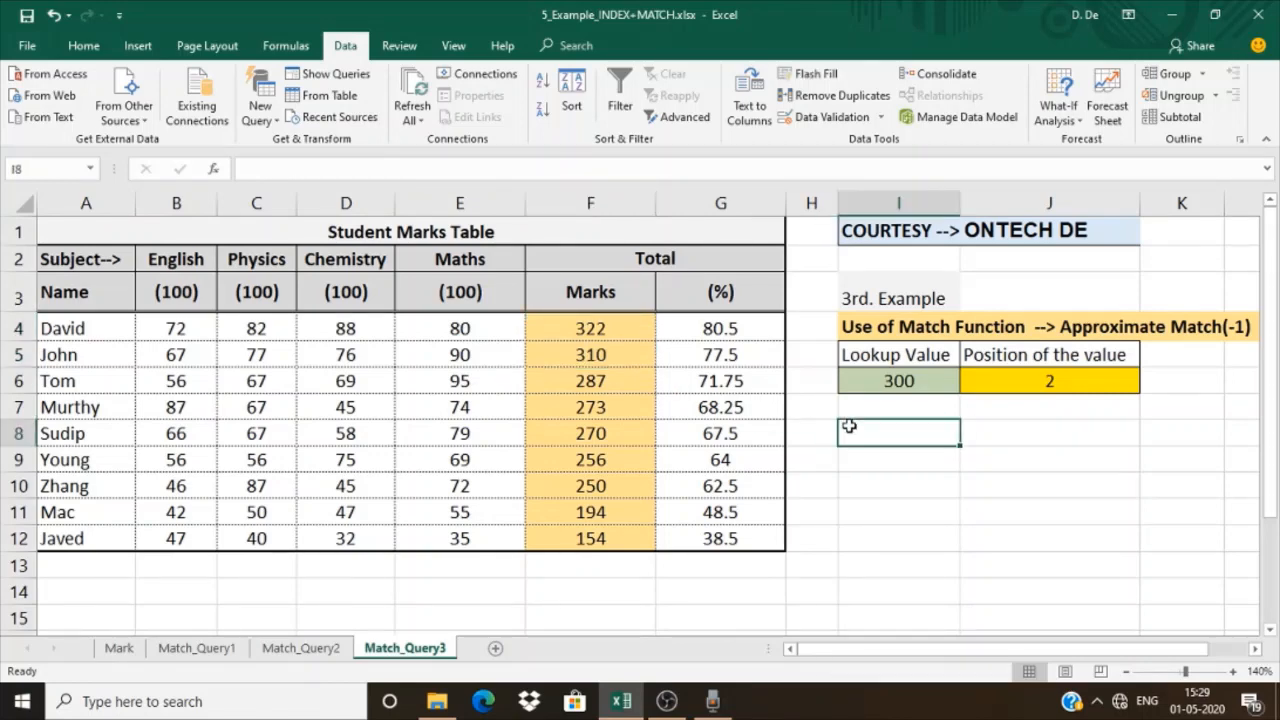
{"action": "left_click", "coordinate": [993, 416]}
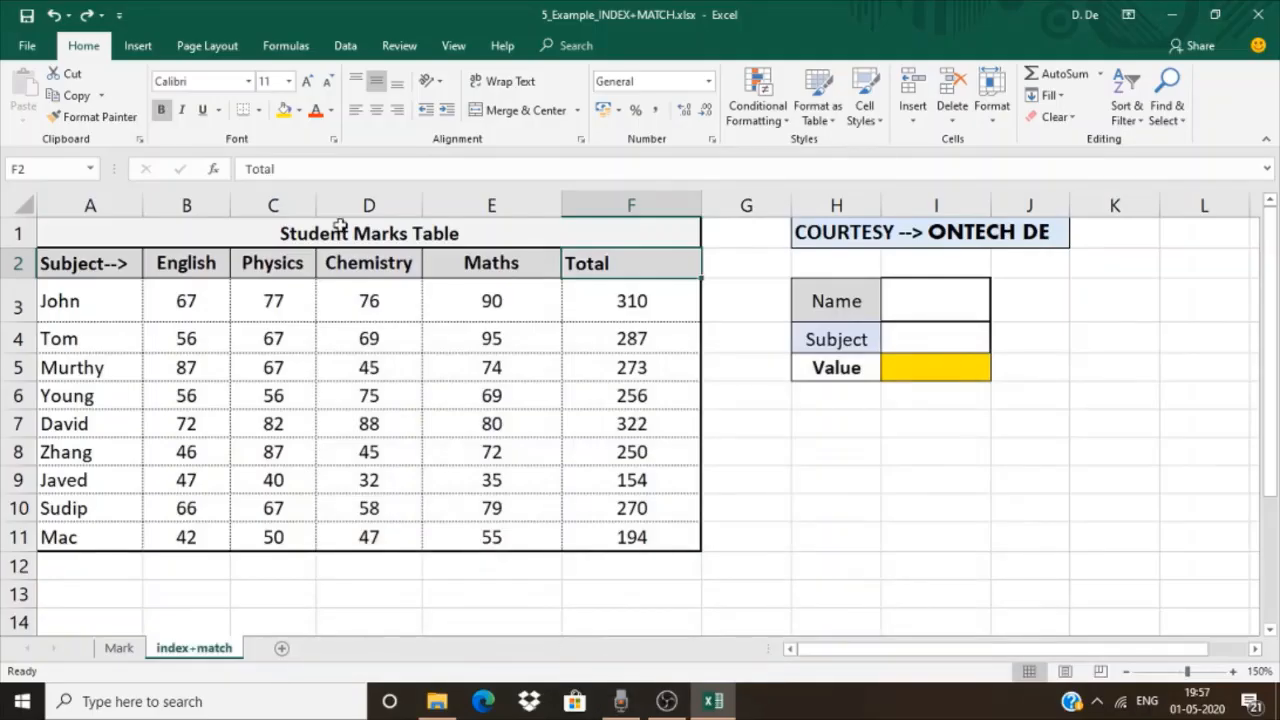
On the index+match sheet, examine the marks table A2:F11, its student names A3:A11 and its headings B2:F2
{"action": "left_click", "coordinate": [340, 227]}
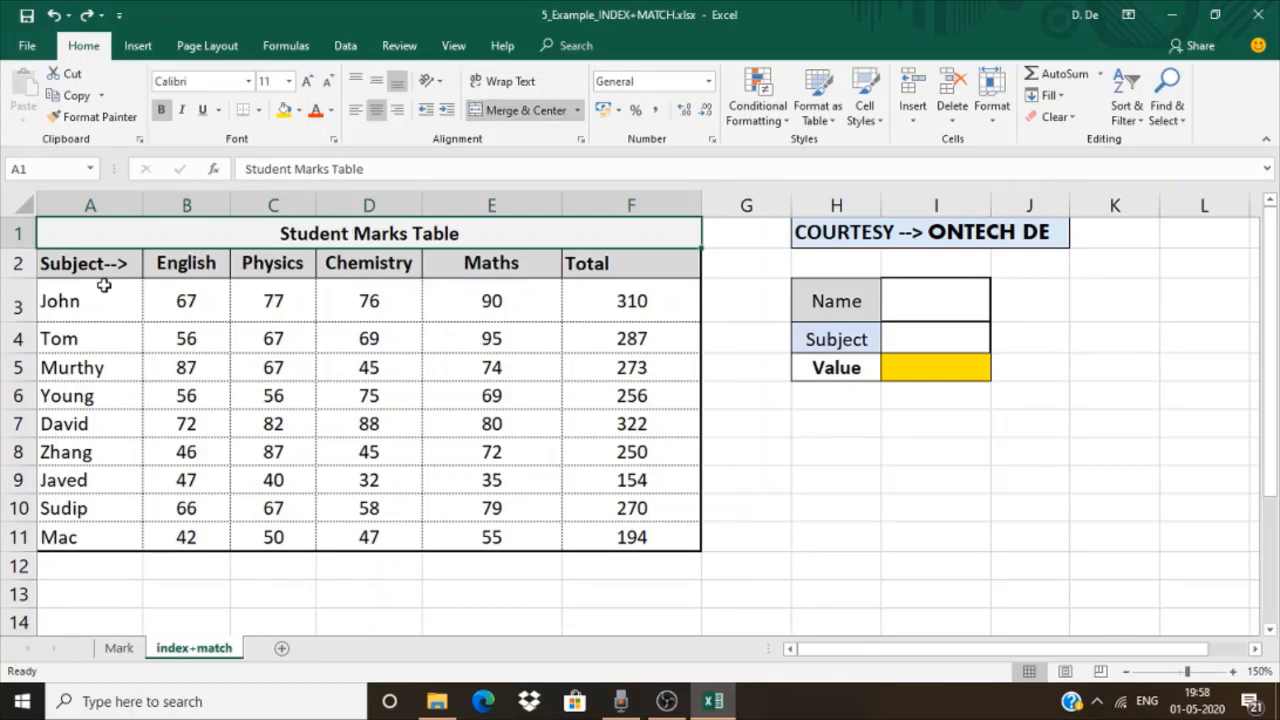
{"action": "left_click_drag", "start_coordinate": [92, 262], "coordinate": [655, 527]}
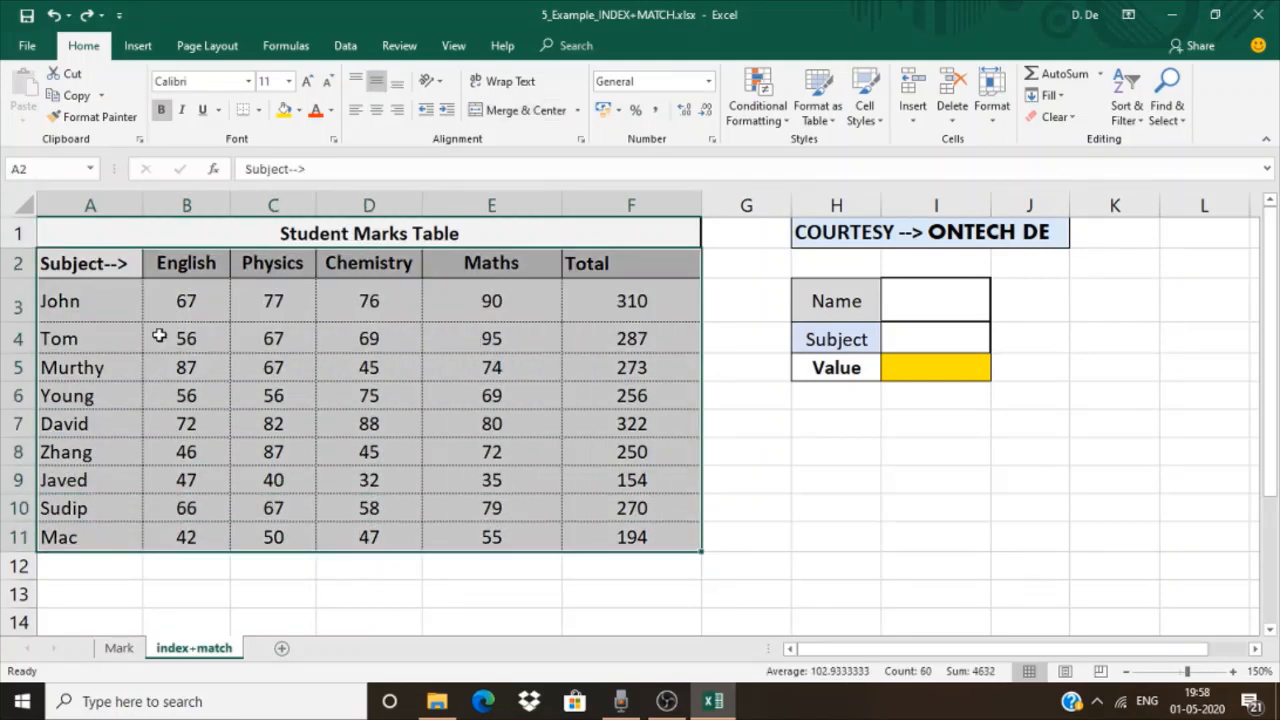
{"action": "left_click_drag", "start_coordinate": [84, 307], "coordinate": [102, 524]}
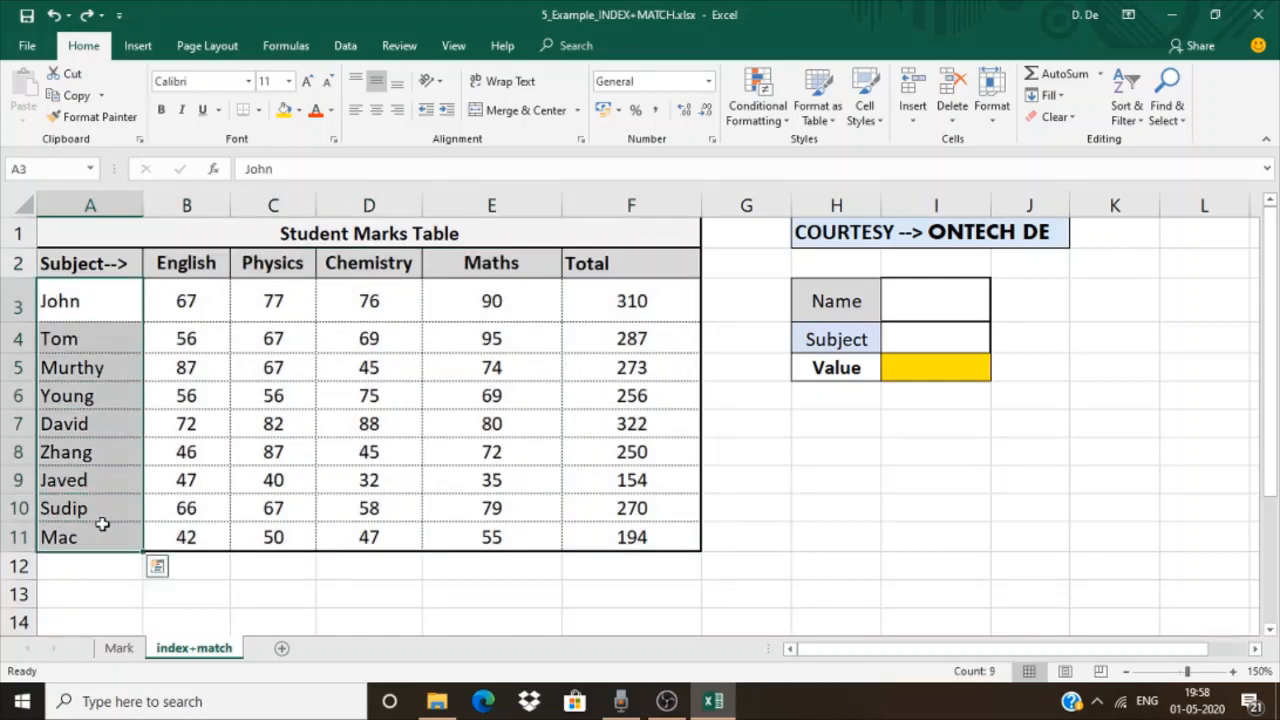
{"action": "left_click_drag", "start_coordinate": [186, 263], "coordinate": [590, 263]}
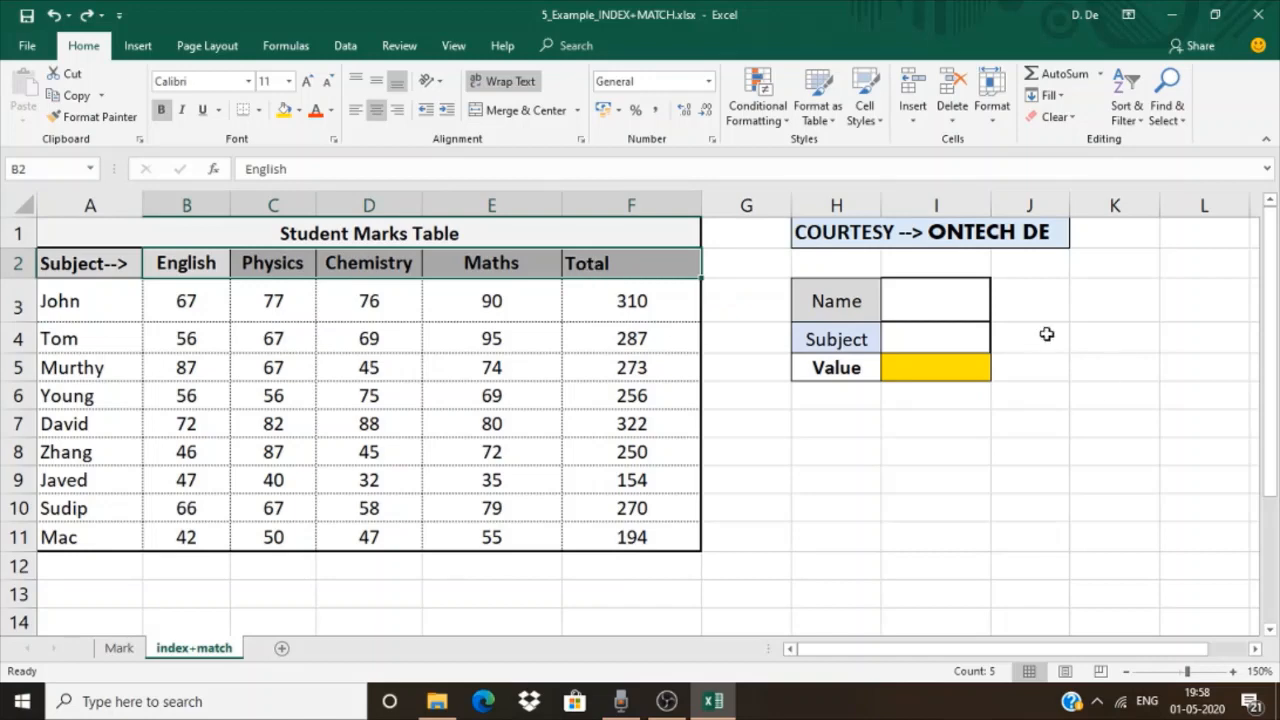
Enter the name of the student listed in A7 in the Name cell I3 and Maths in the Subject cell I4
{"action": "left_click", "coordinate": [923, 299]}
{"action": "type", "text": "David"}
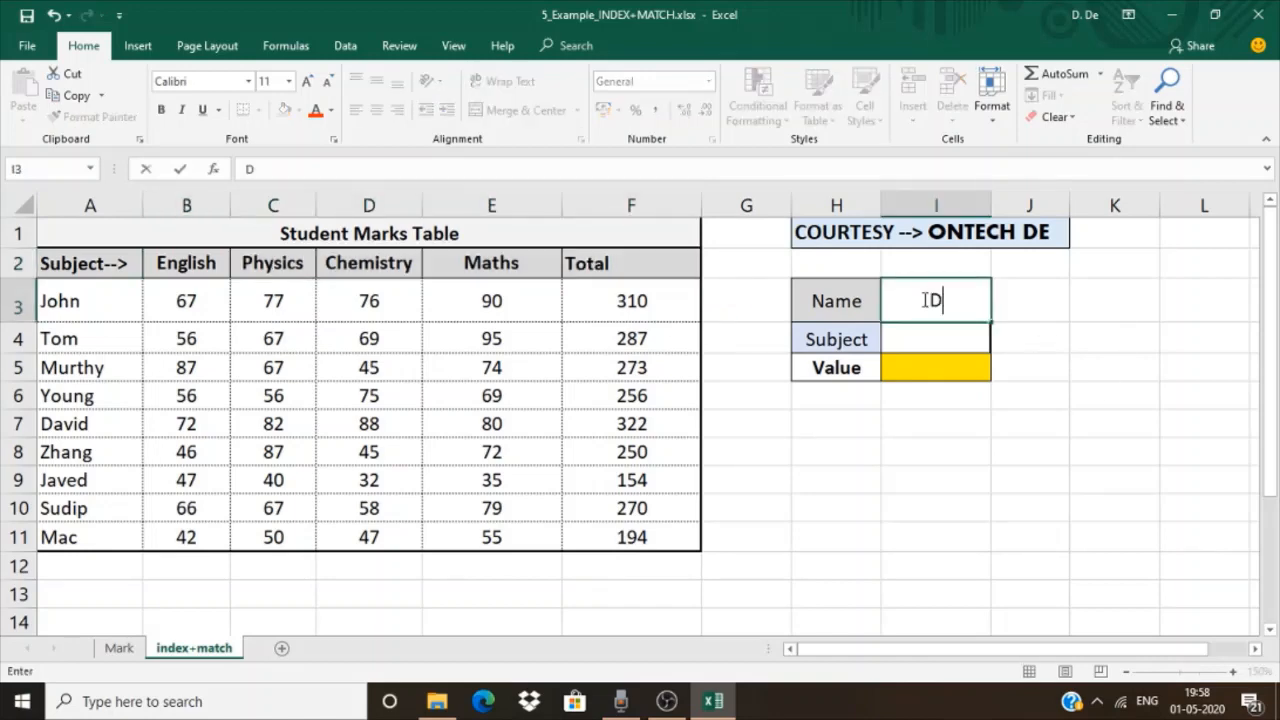
{"action": "key", "text": "Return"}
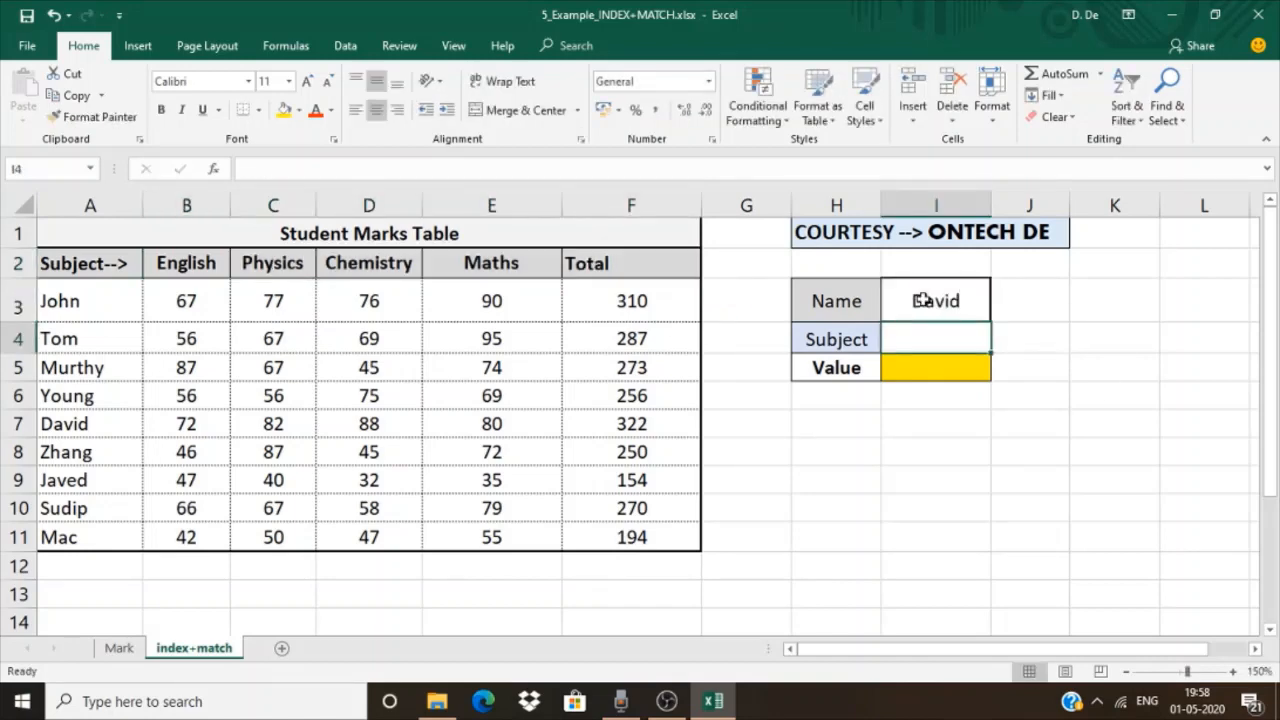
{"action": "type", "text": "Maths"}
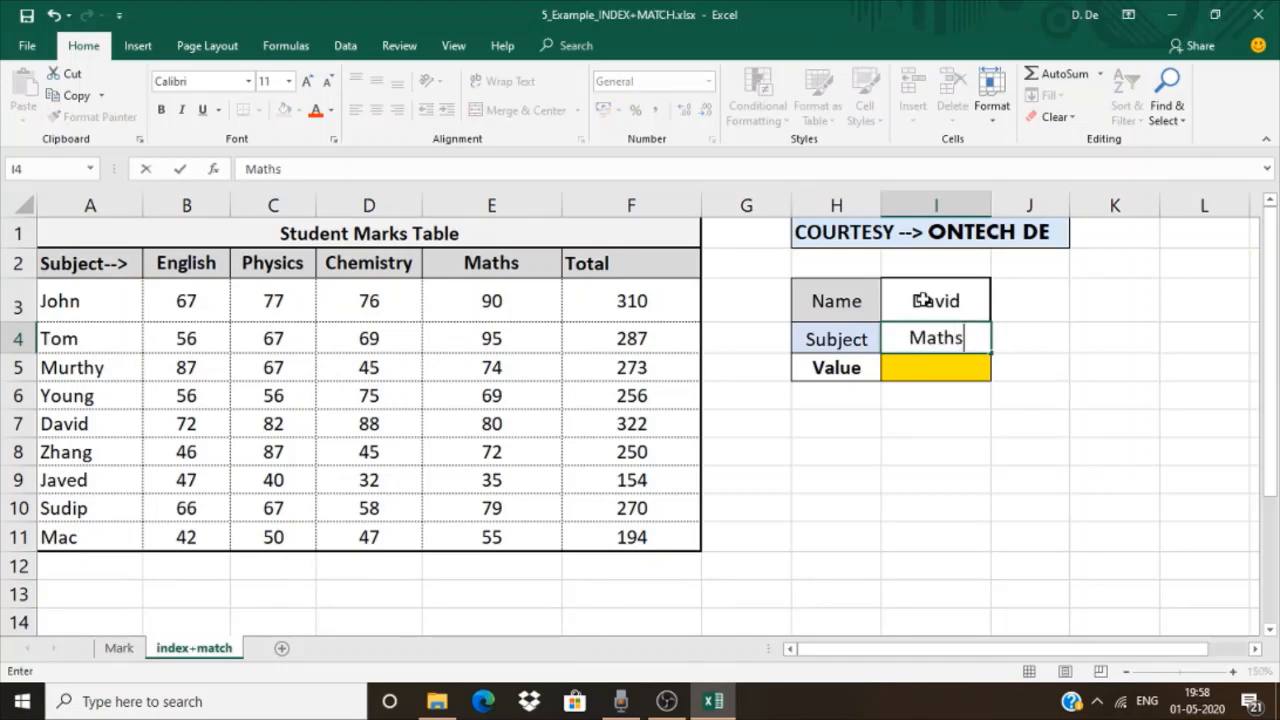
{"action": "key", "text": "Return"}
Begin an INDEX formula in the Value cell I5 with the table A2:F11 as its array
{"action": "type", "text": "="}
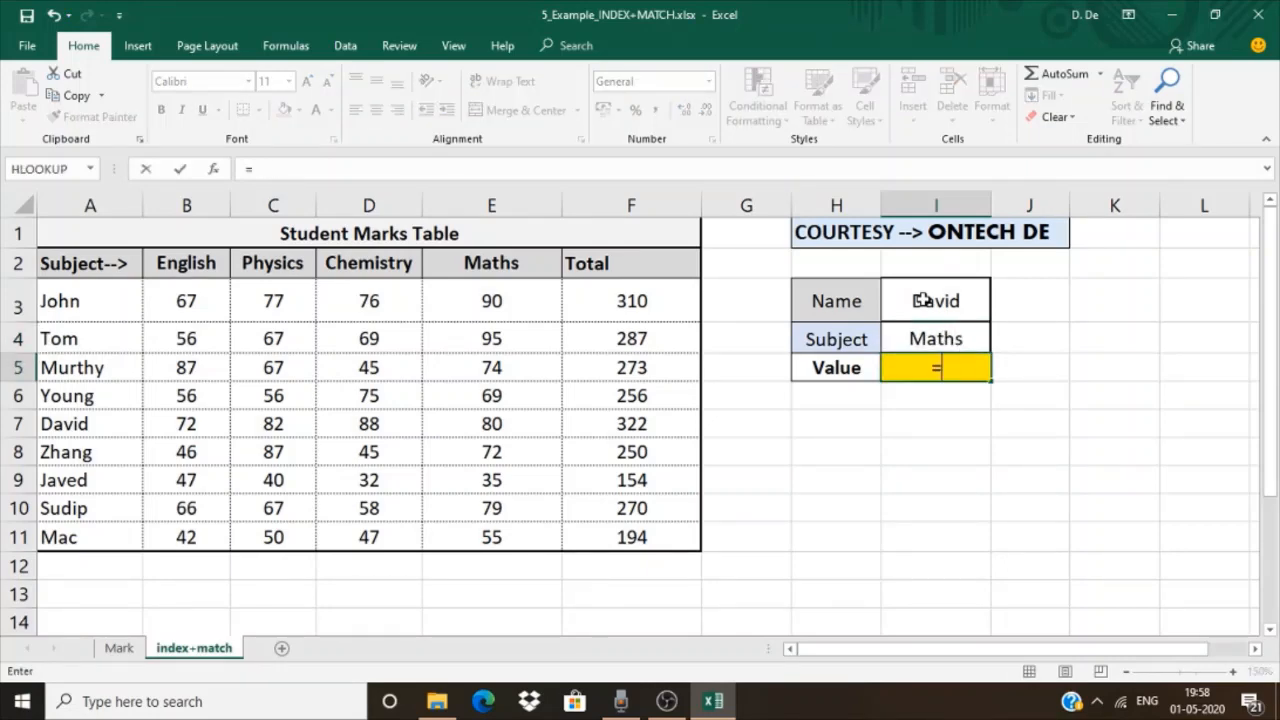
{"action": "type", "text": "index"}
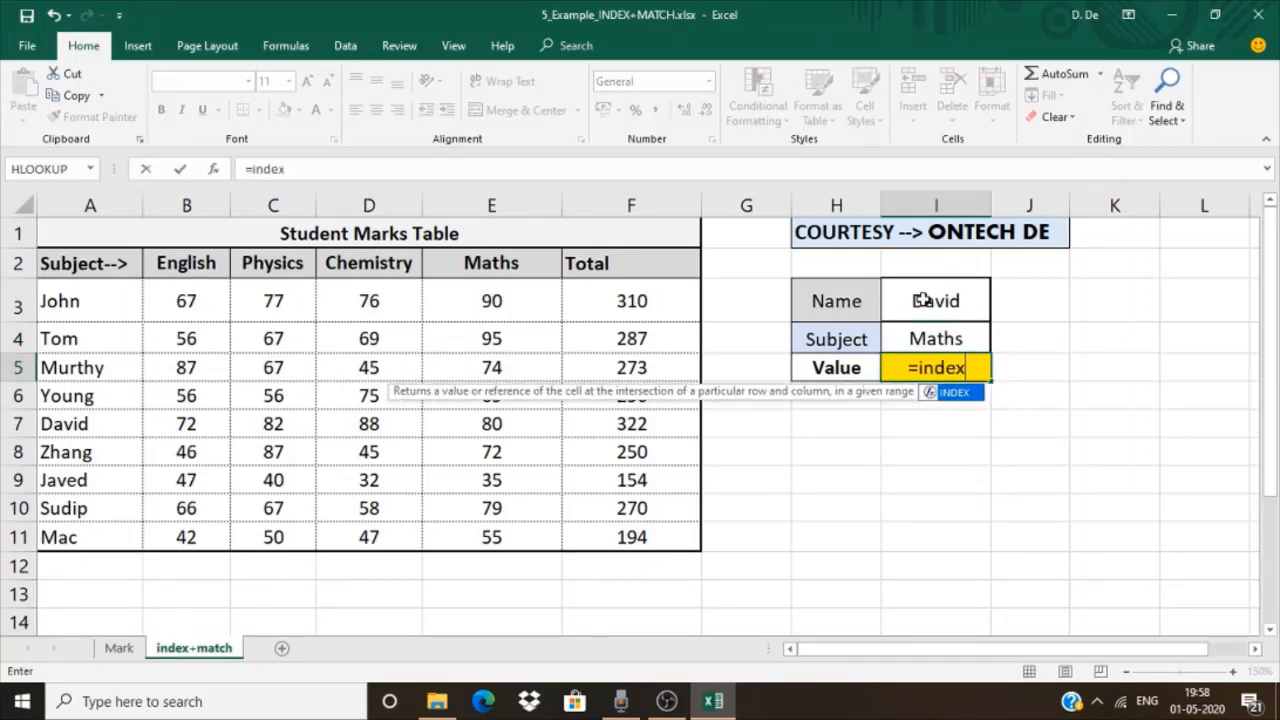
{"action": "type", "text": "("}
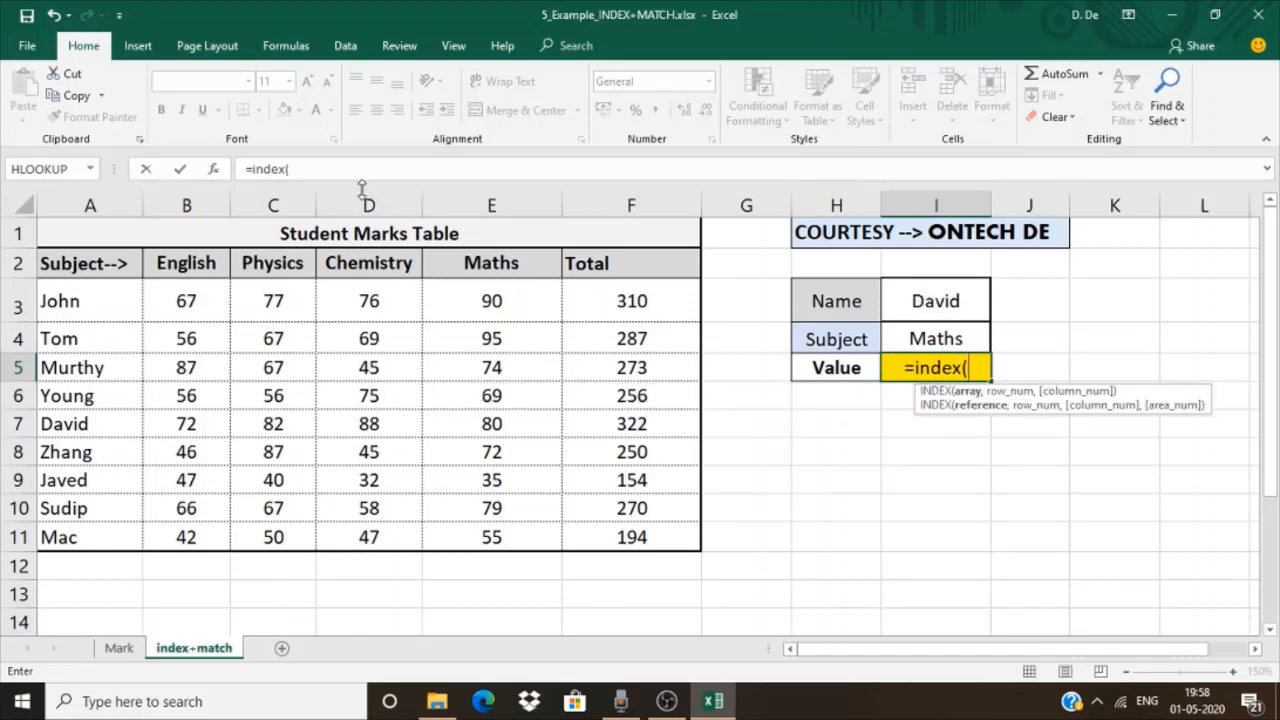
{"action": "left_click_drag", "start_coordinate": [60, 262], "coordinate": [658, 533]}
{"action": "type", "text": ","}
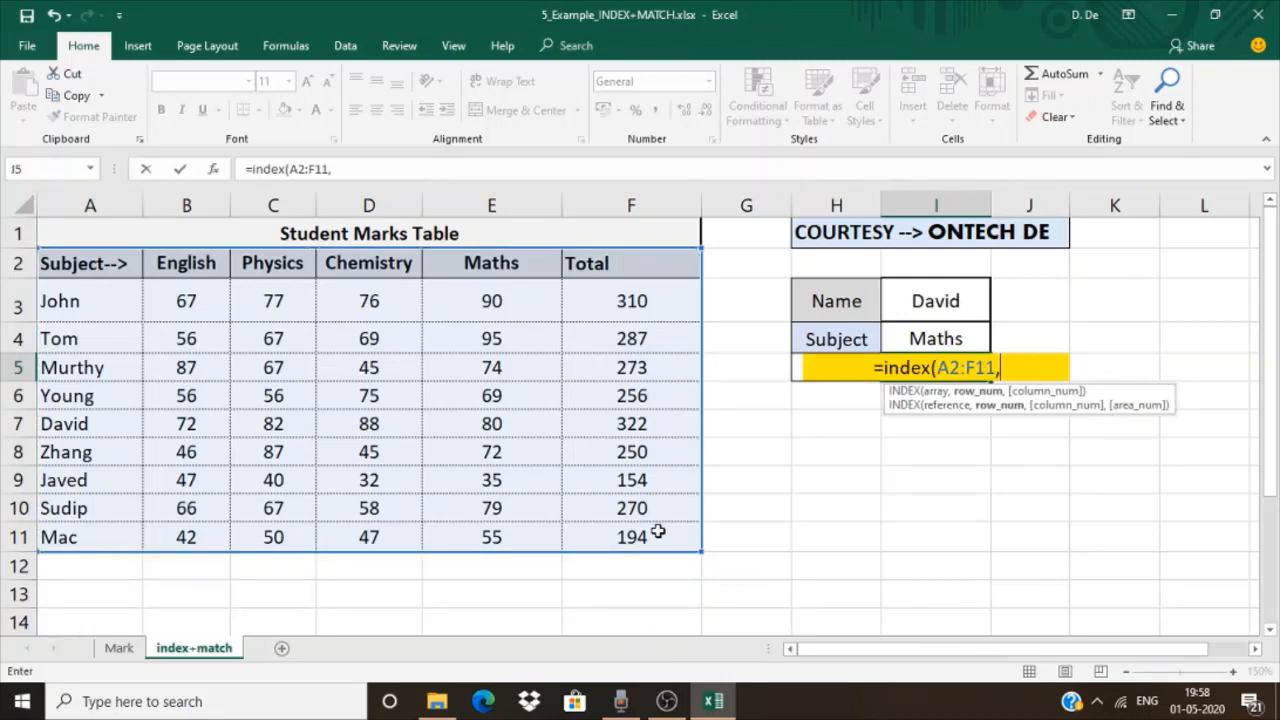
{"action": "type", "text": "ma"}
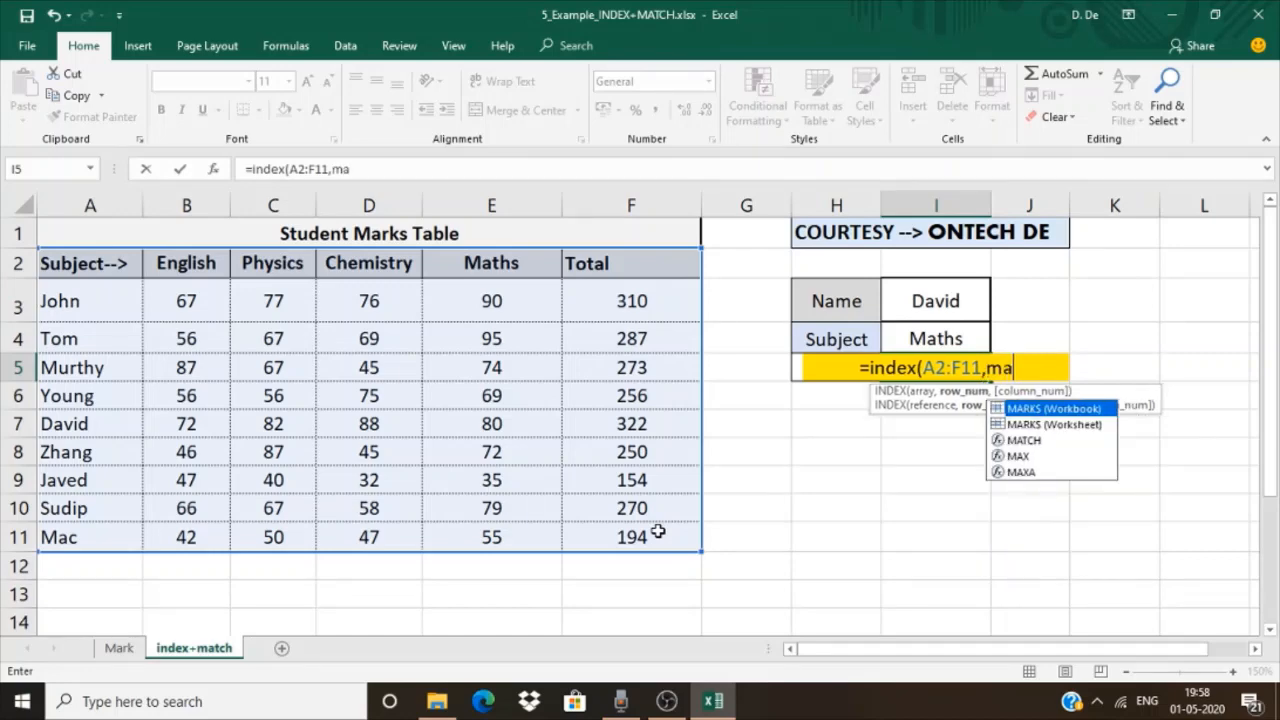
{"action": "type", "text": "tch("}
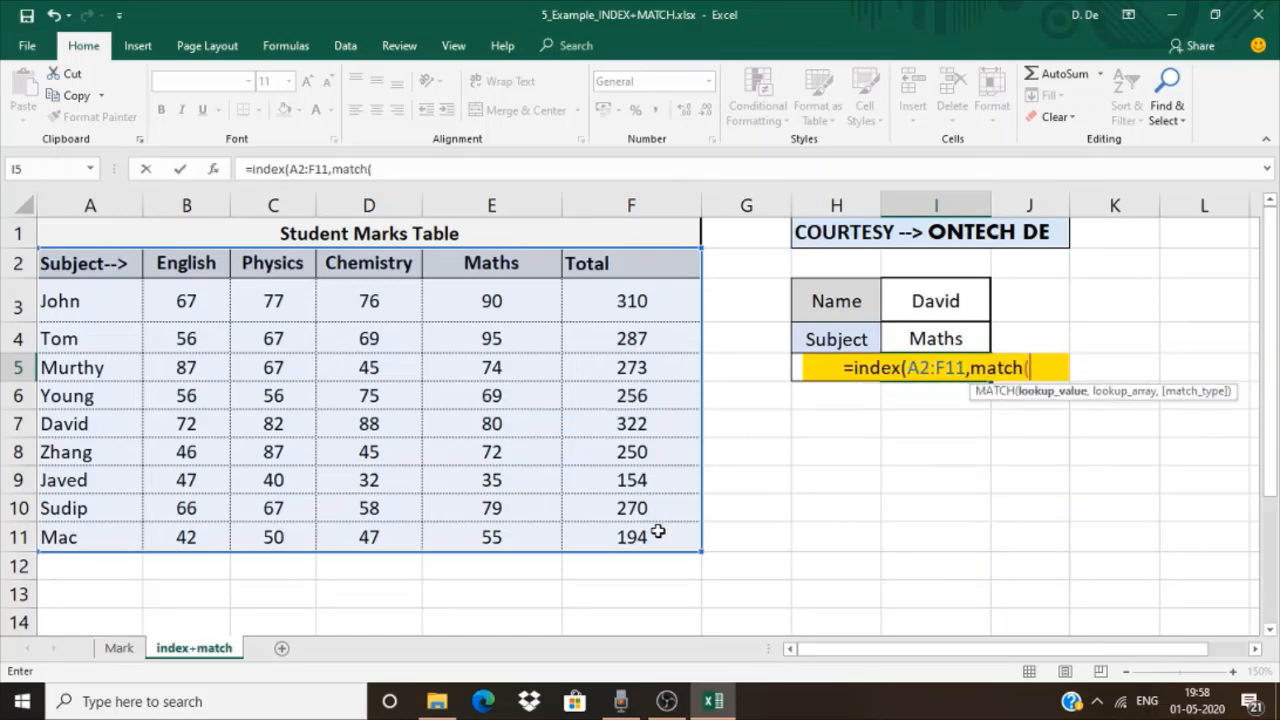
Add MATCH(I3,A2:A11,0) as the row number argument of the INDEX formula in I5
{"action": "left_click", "coordinate": [935, 305]}
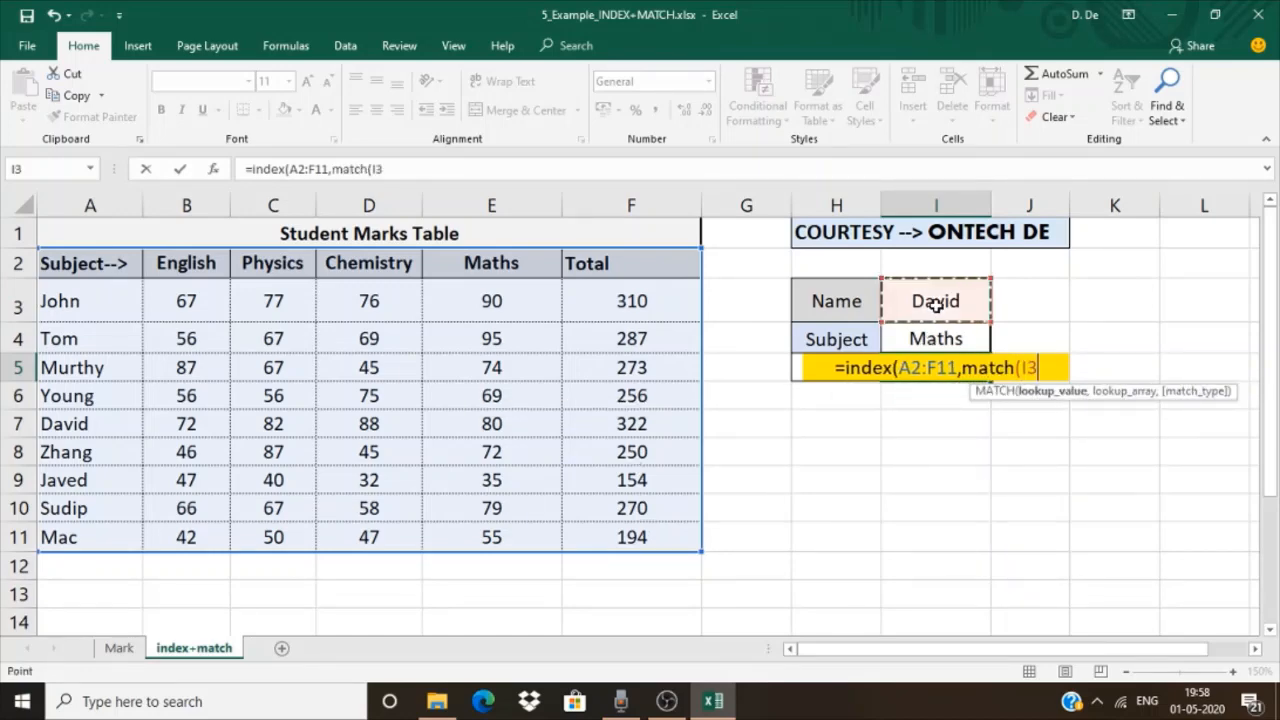
{"action": "type", "text": ","}
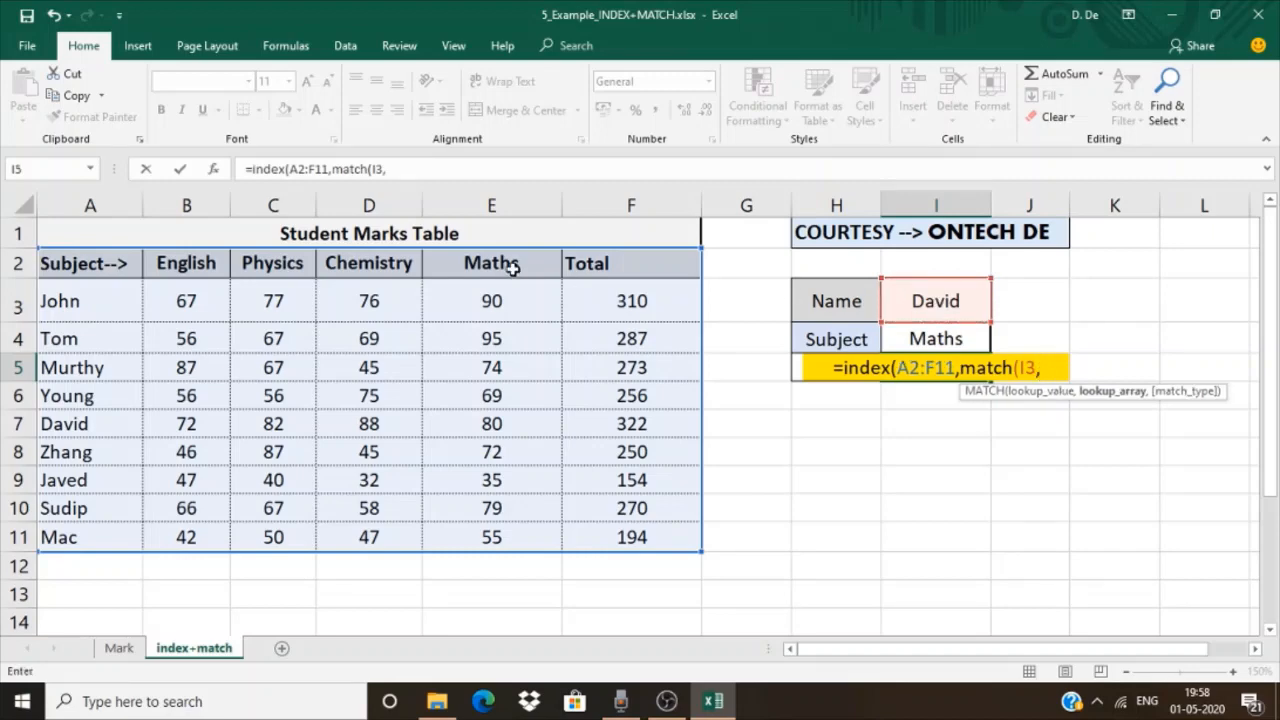
{"action": "left_click", "coordinate": [82, 268]}
{"action": "left_click_drag", "start_coordinate": [82, 388], "coordinate": [88, 533]}
{"action": "type", "text": ",0"}
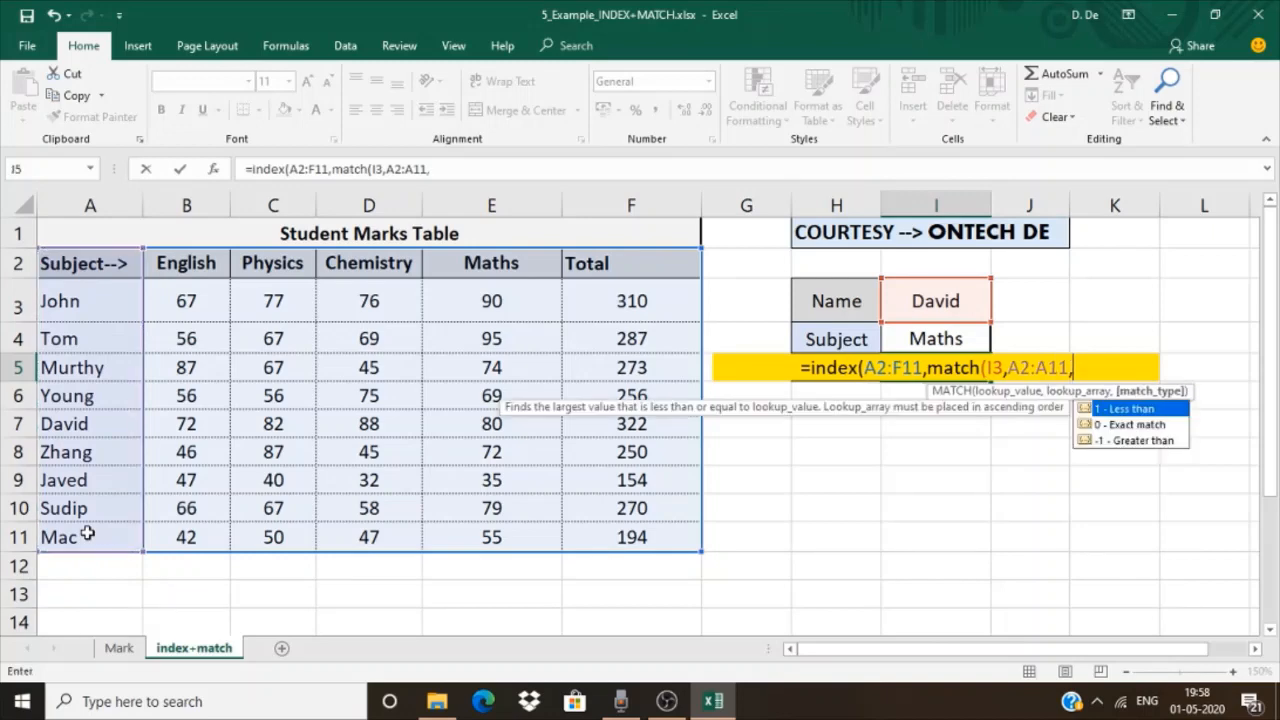
{"action": "type", "text": ")"}
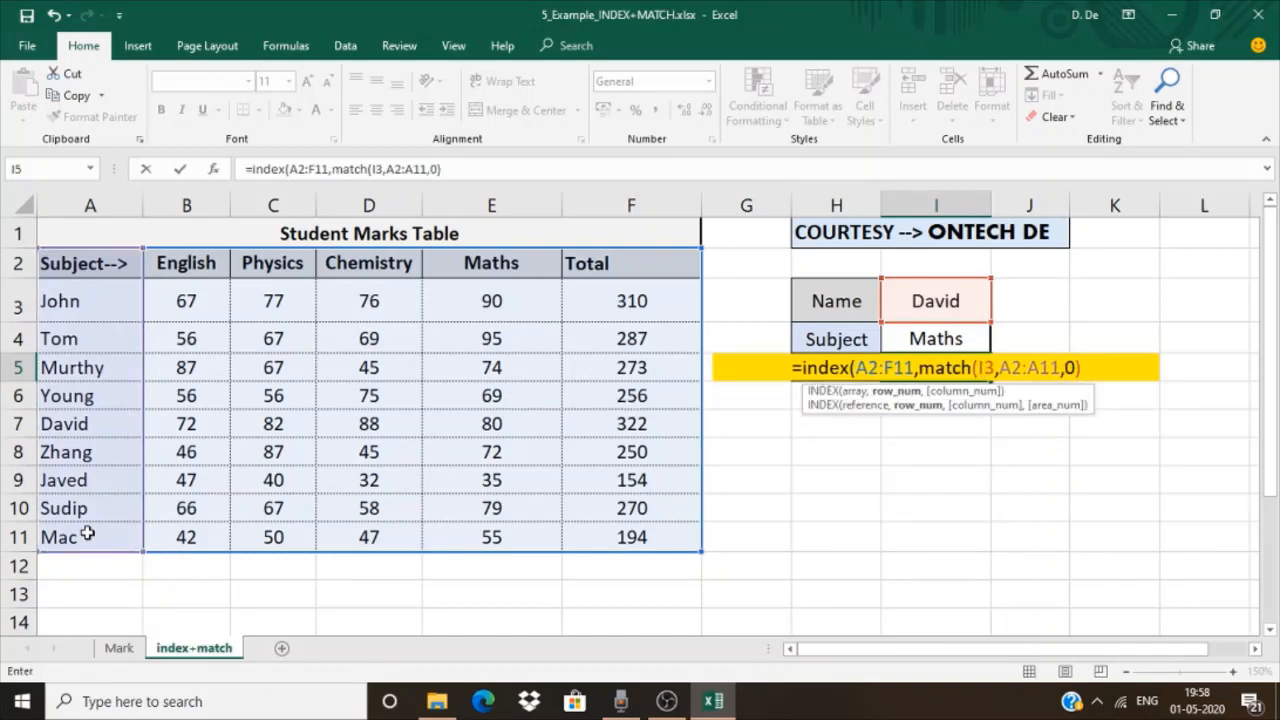
{"action": "type", "text": ","}
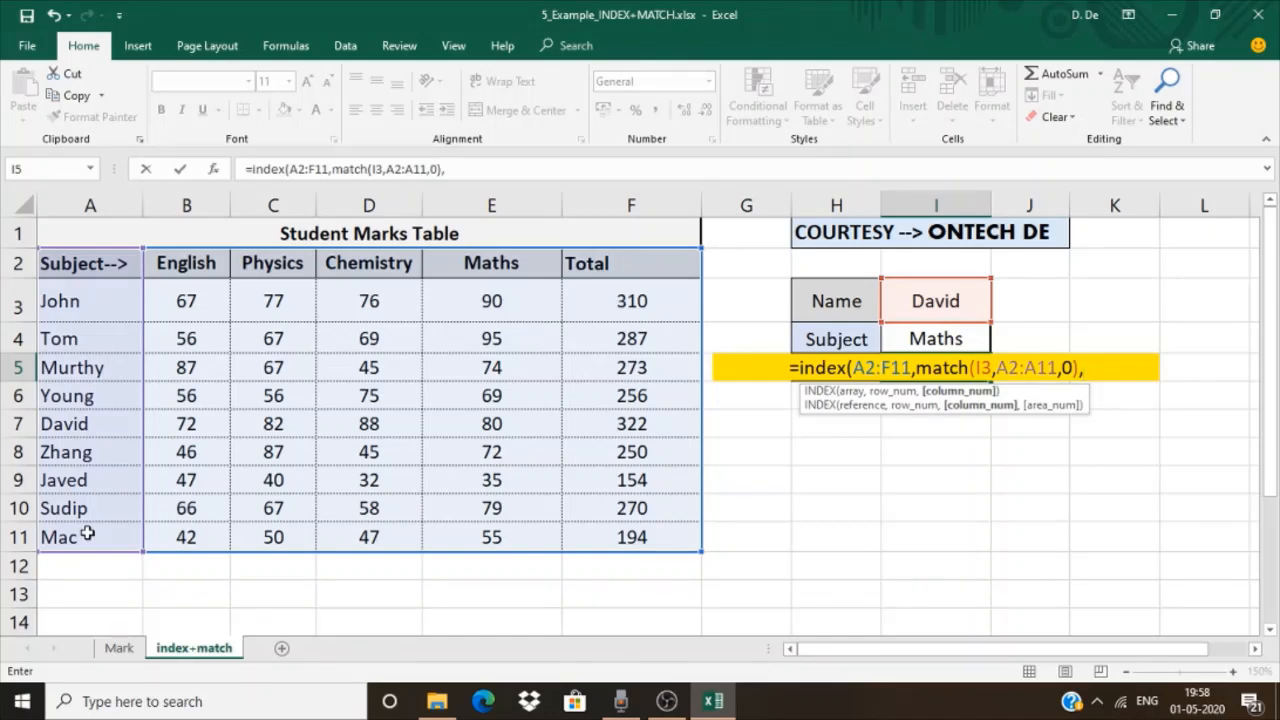
Add MATCH(I4,A2:F2,0) as the column number argument and complete the INDEX formula in I5
{"action": "type", "text": "match"}
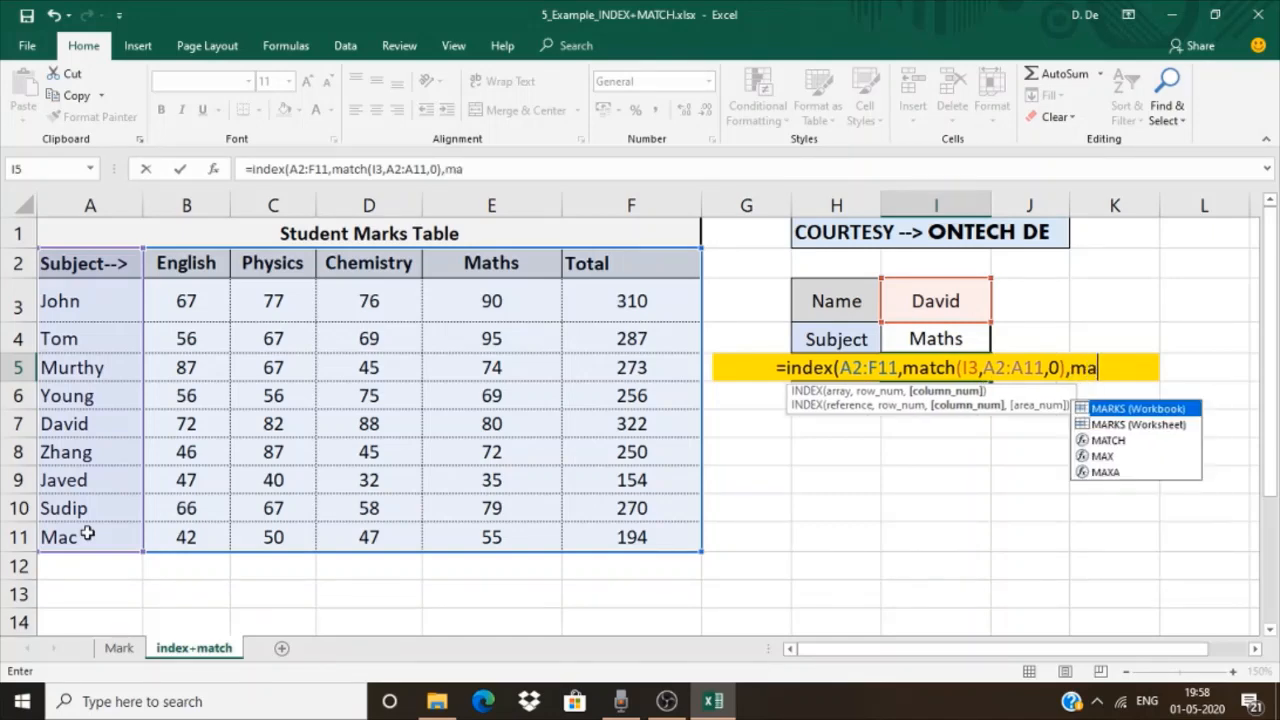
{"action": "type", "text": "("}
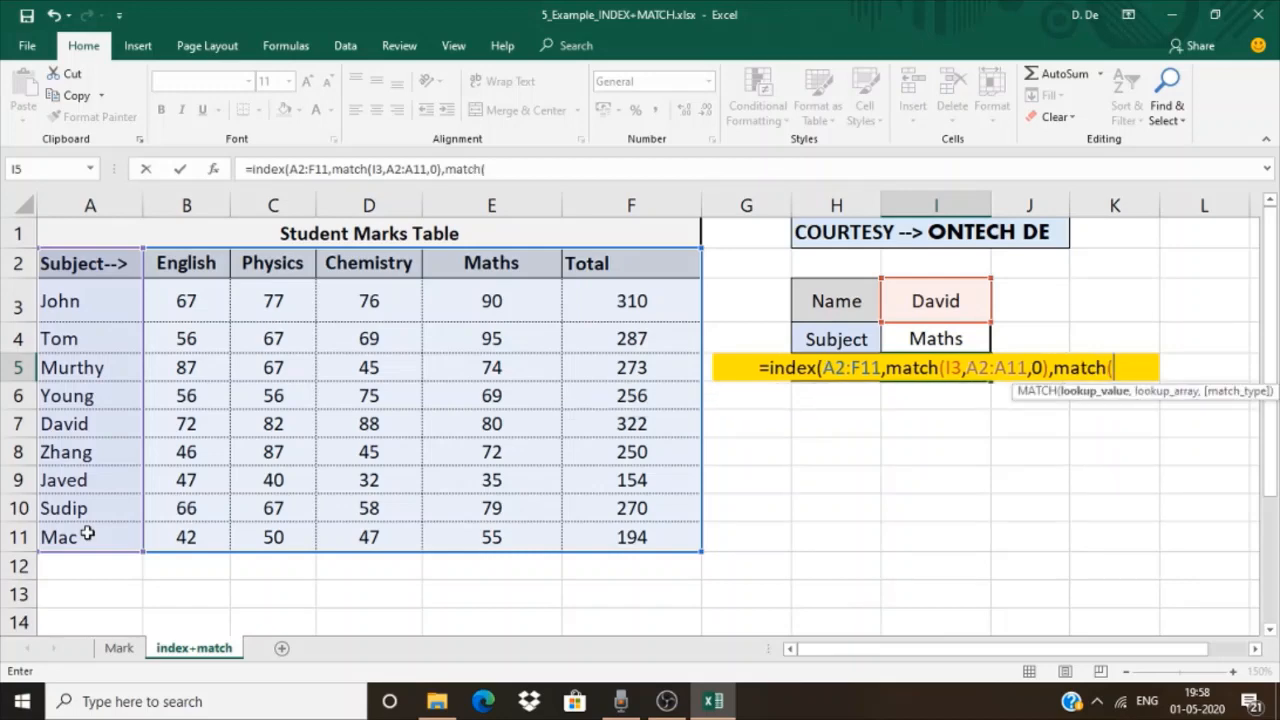
{"action": "left_click", "coordinate": [908, 336]}
{"action": "type", "text": ","}
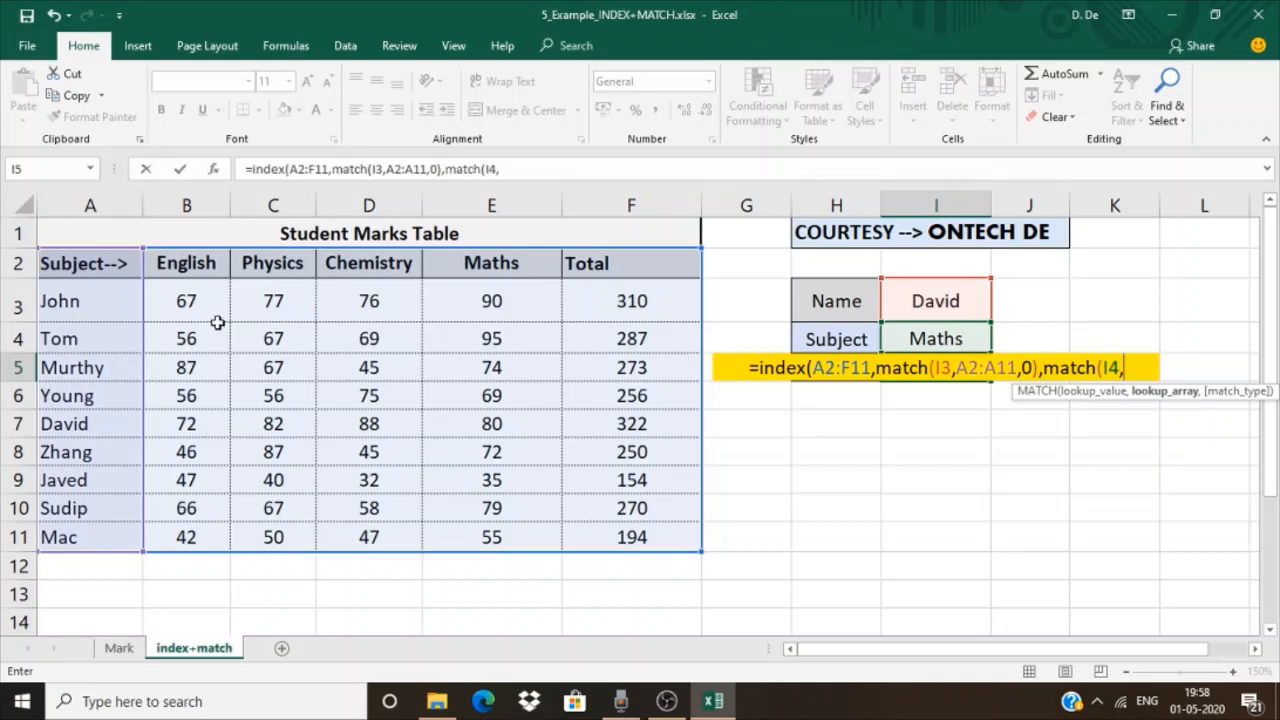
{"action": "left_click_drag", "start_coordinate": [60, 262], "coordinate": [654, 263]}
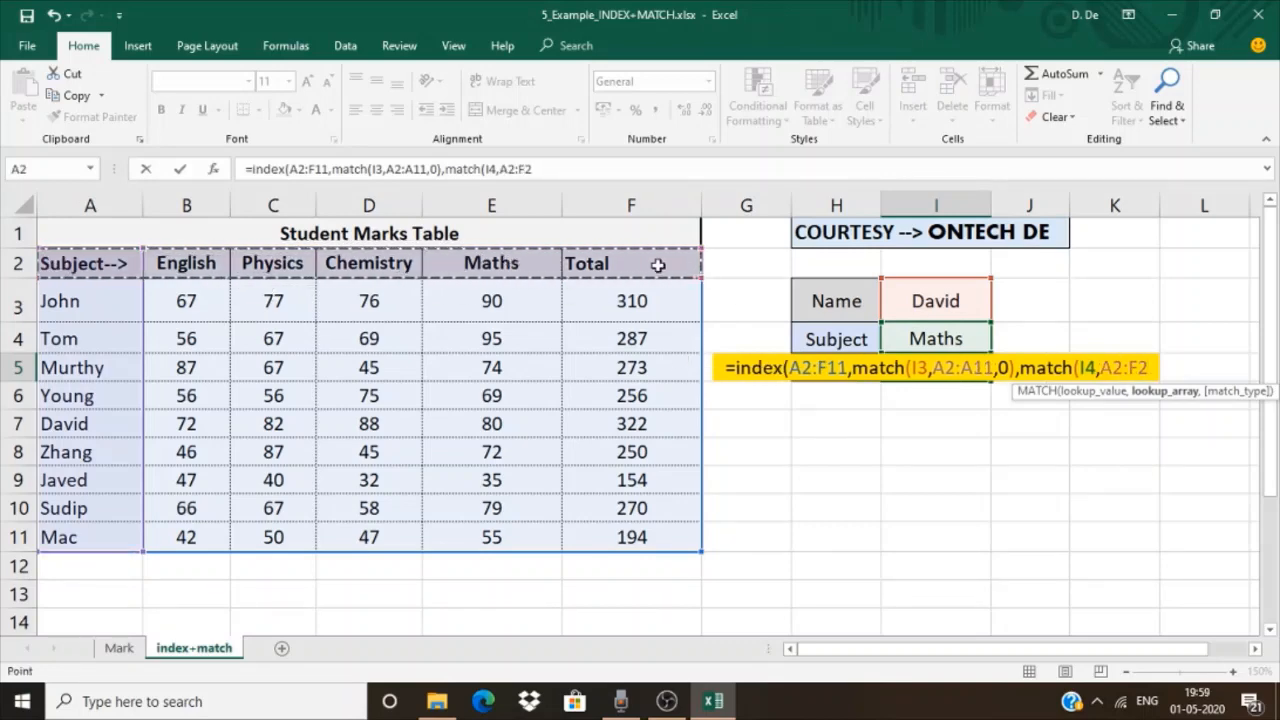
{"action": "type", "text": ",0))"}
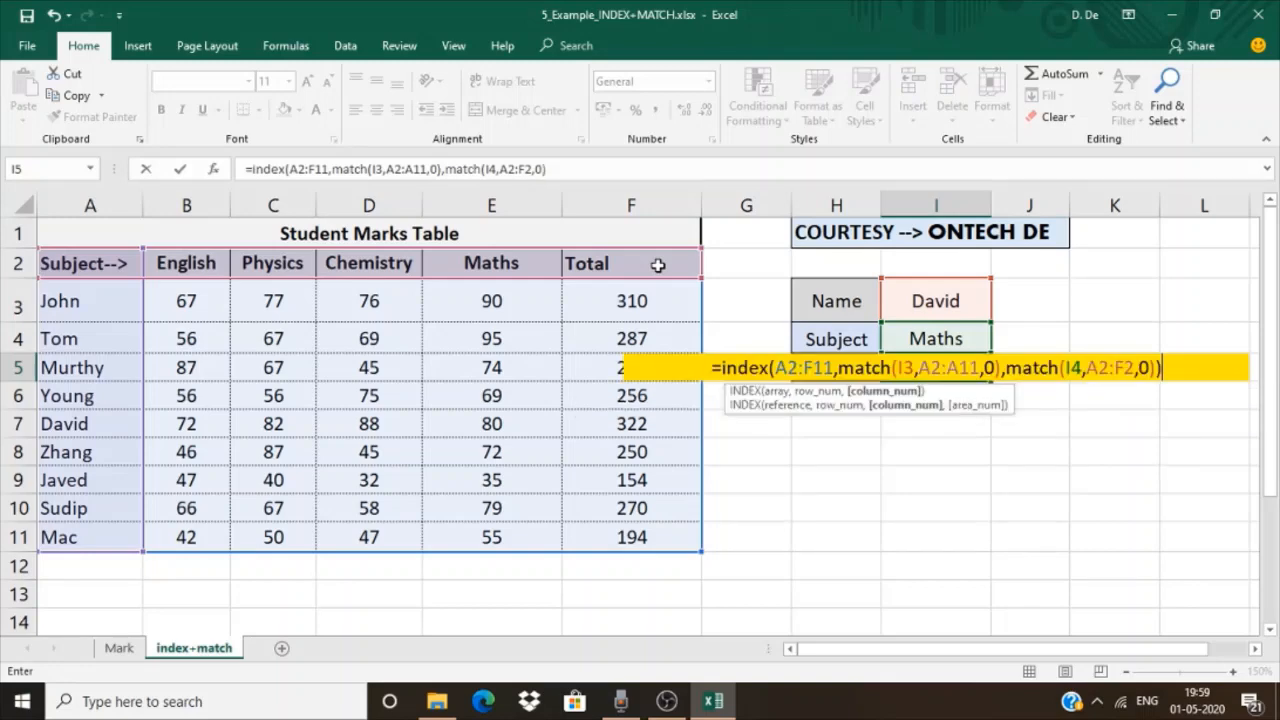
{"action": "key", "text": "Return"}
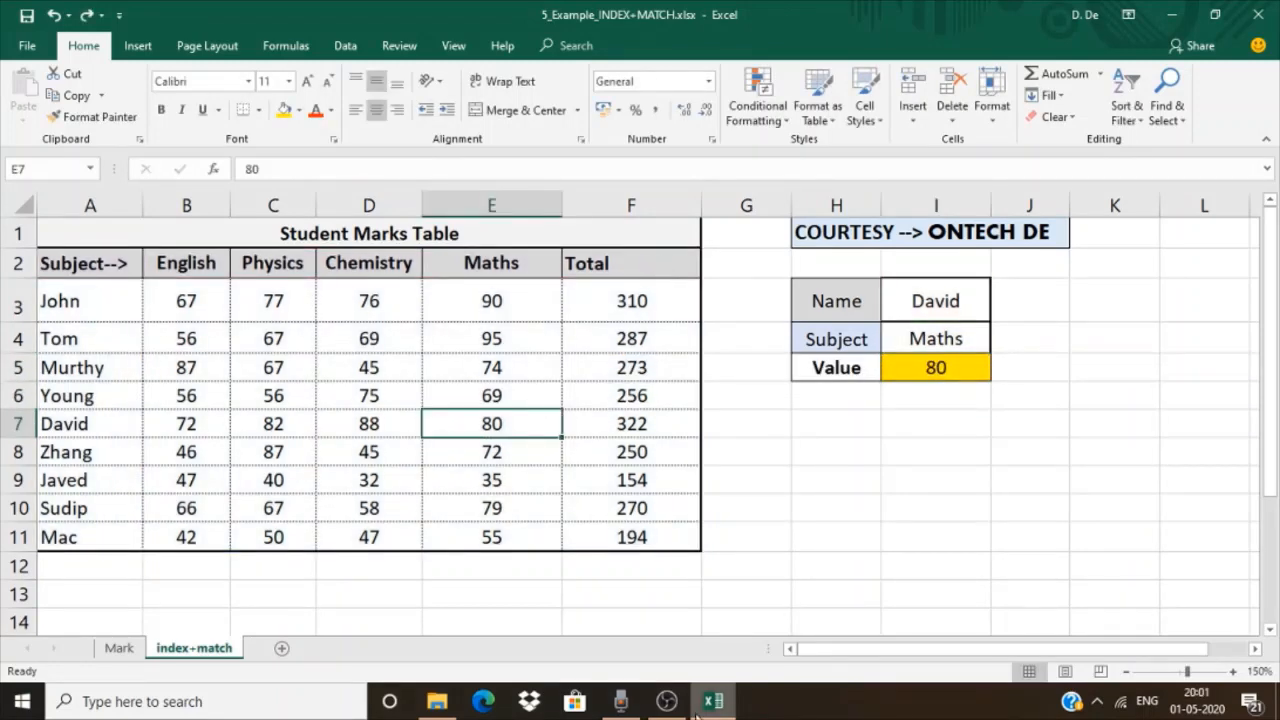
Redo the gold fill on the Maths mark in E7 and undo it again
{"action": "key", "text": "ctrl+y"}
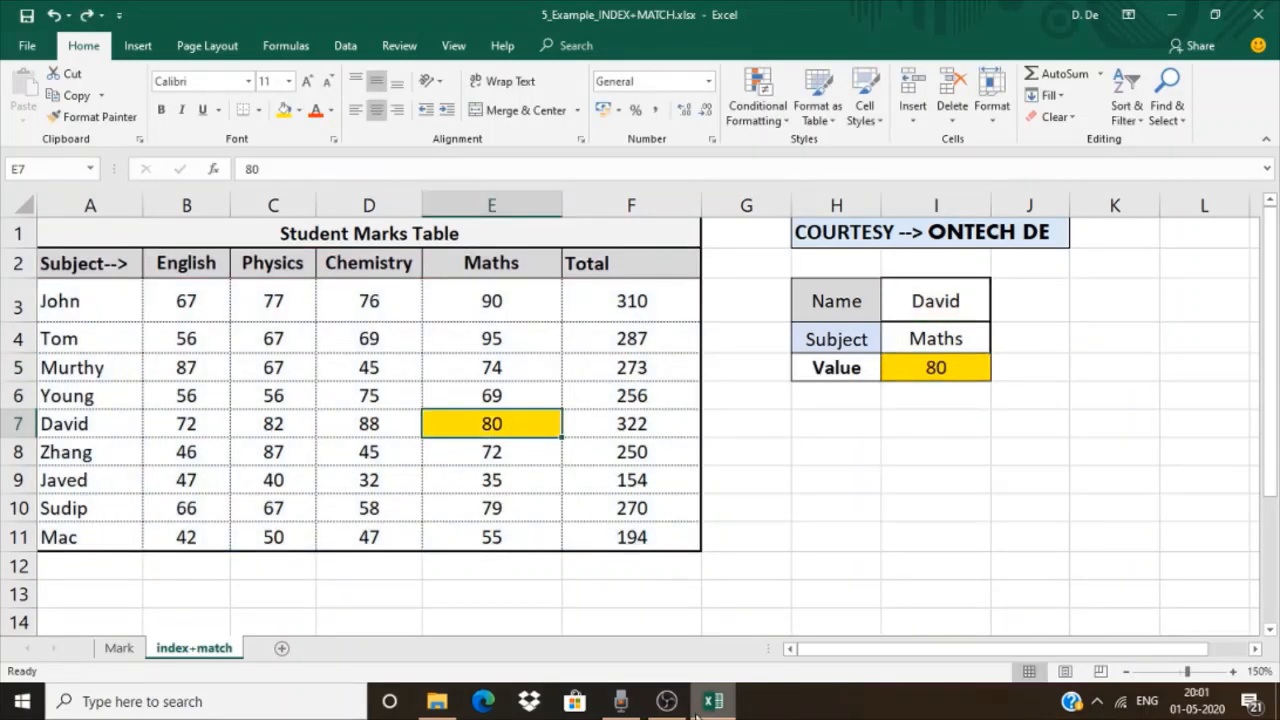
{"action": "key", "text": "ctrl+z"}
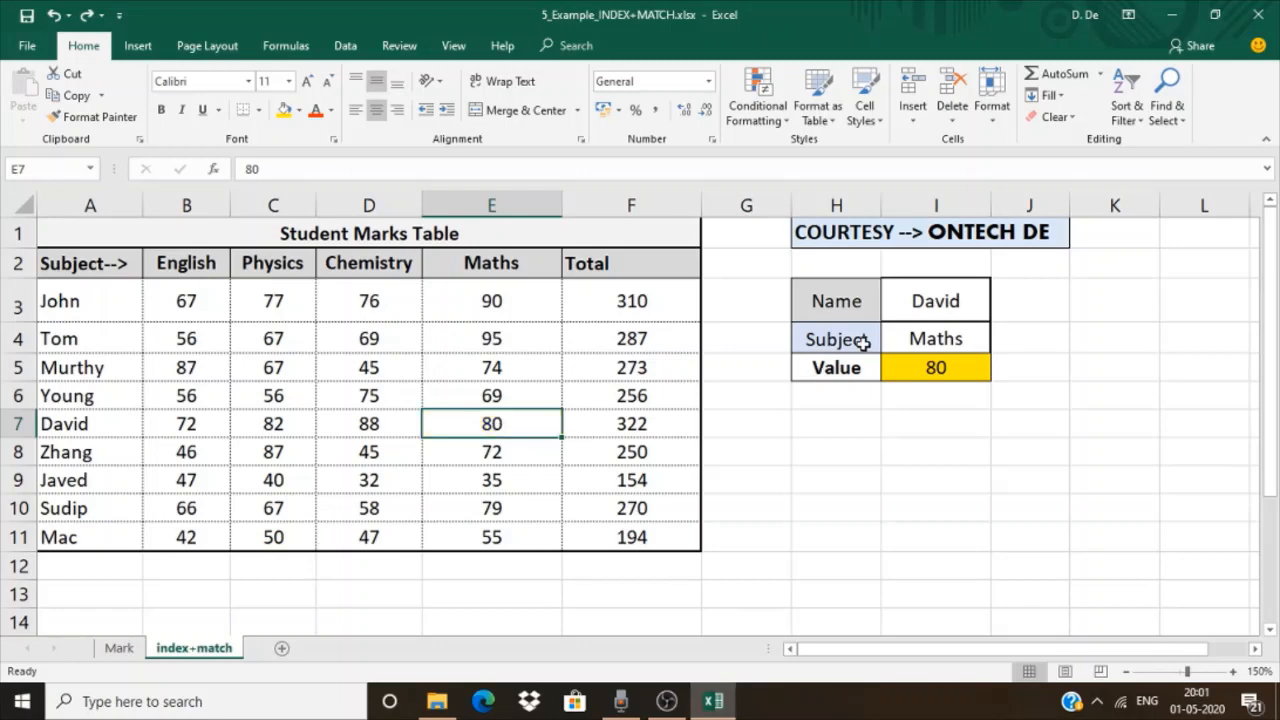
Change the lookup criteria to the student name listed in A9 for I3 and the subject Physics for I4
{"action": "left_click", "coordinate": [928, 304]}
{"action": "type", "text": "Javed"}
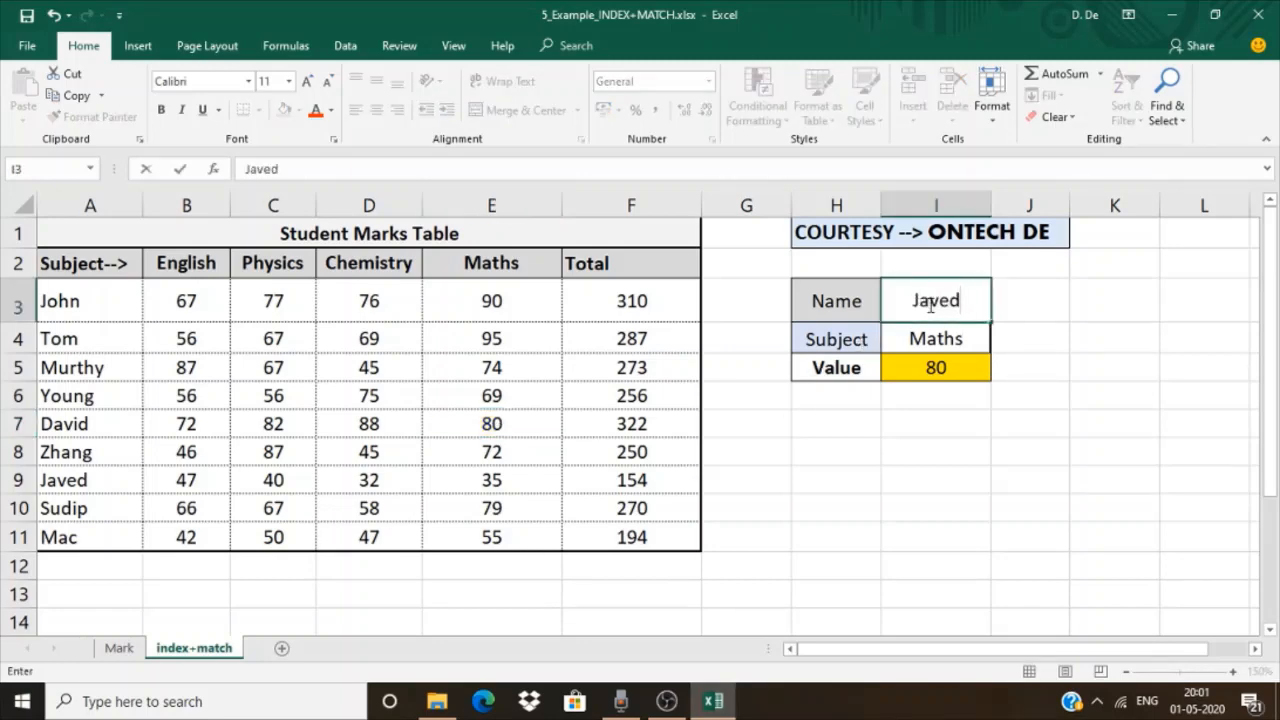
{"action": "key", "text": "Return"}
{"action": "type", "text": "P"}
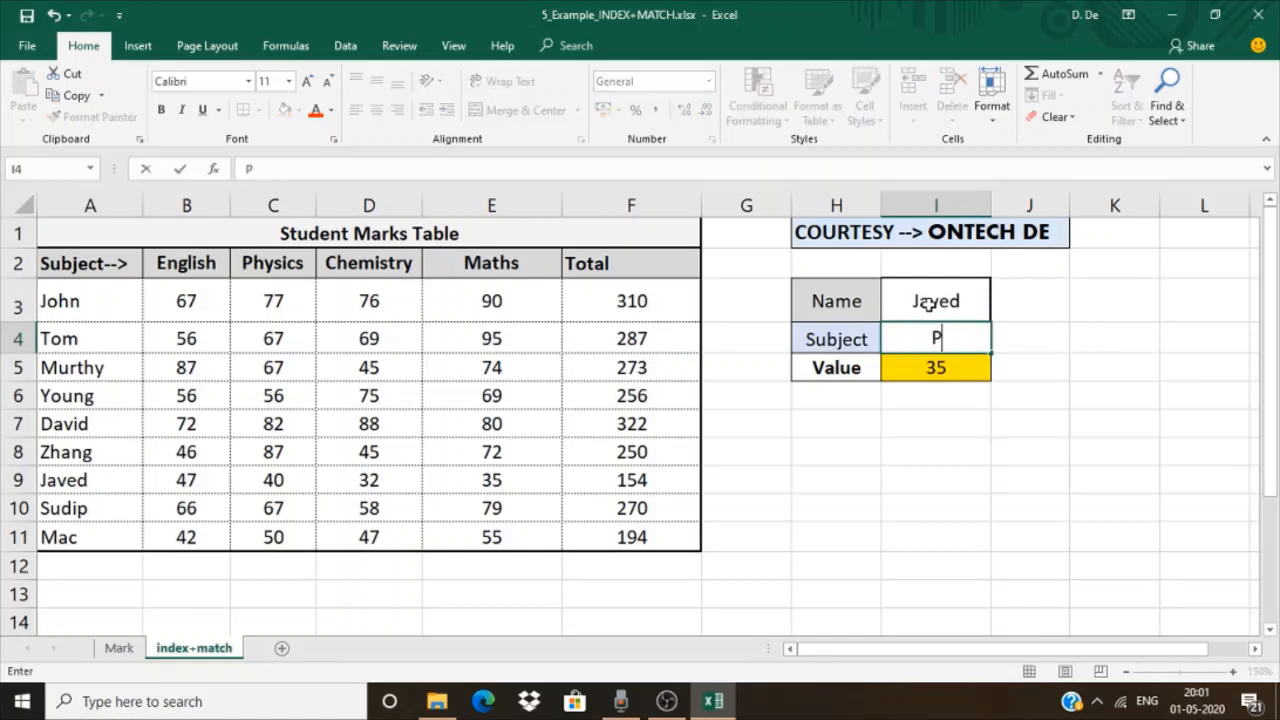
{"action": "type", "text": "hysics"}
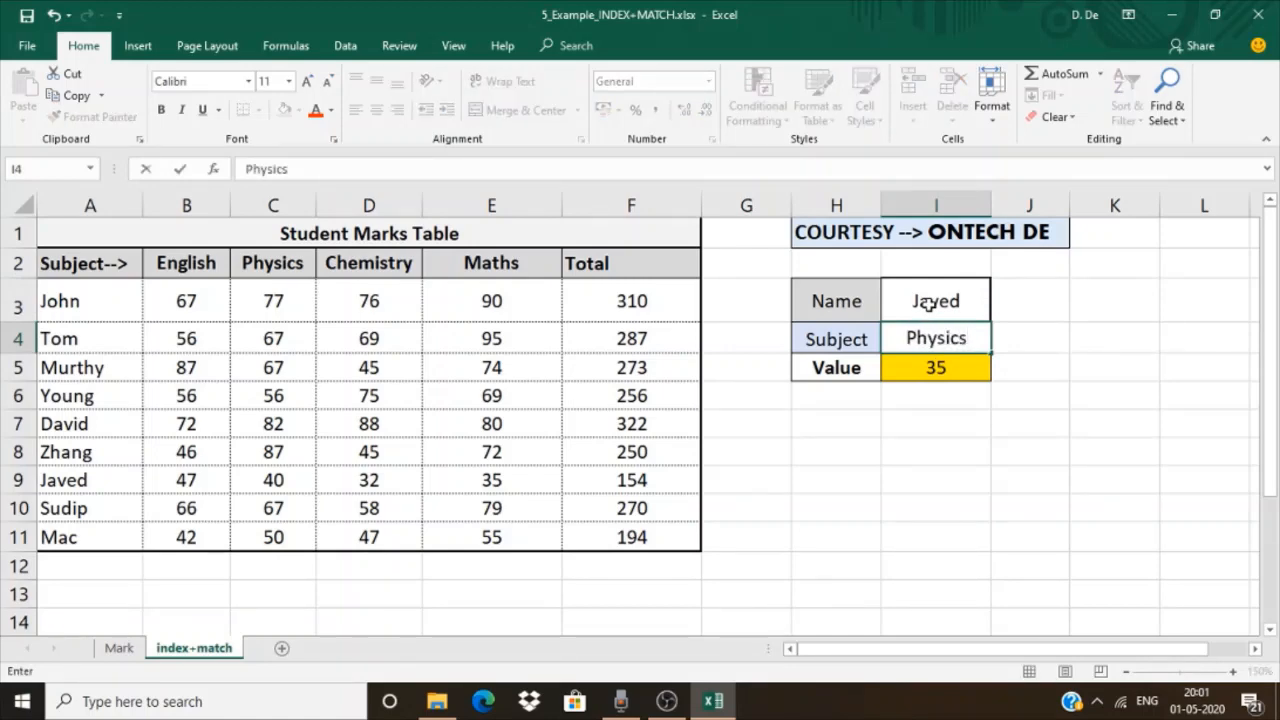
{"action": "key", "text": "Return"}
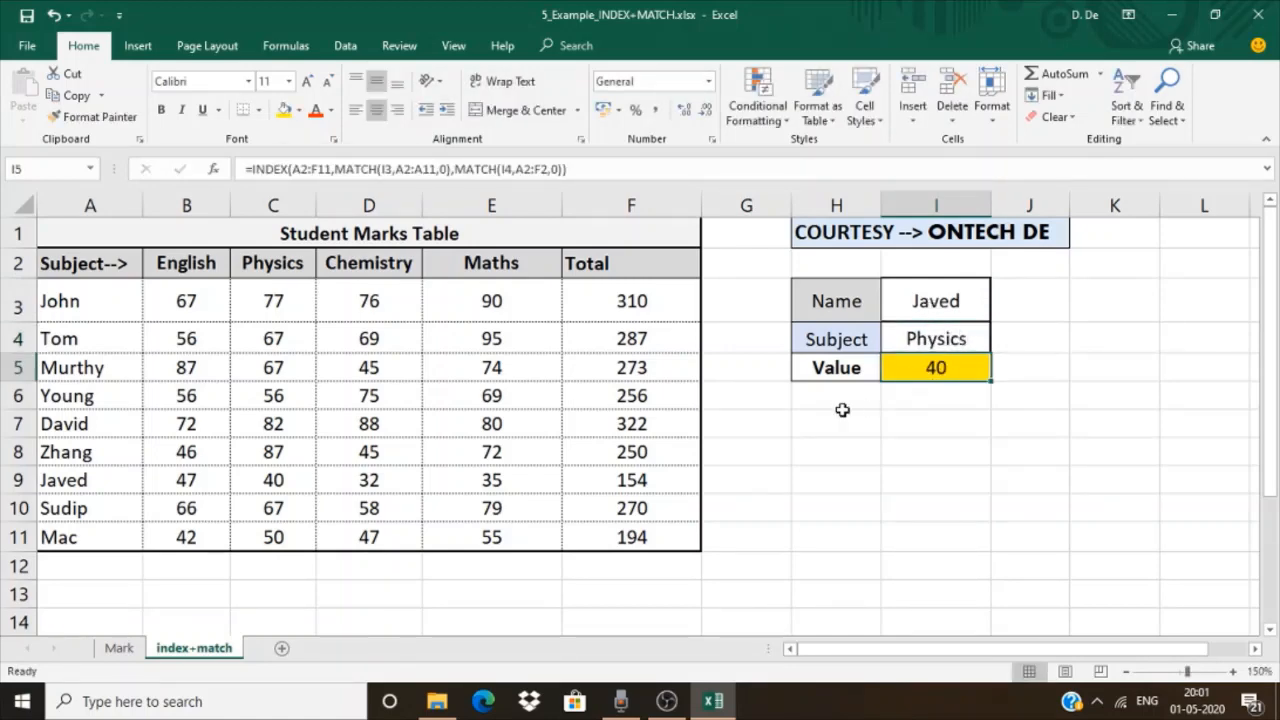
Apply the current fill colour to the Physics mark in C9 and undo it
{"action": "left_click", "coordinate": [270, 482]}
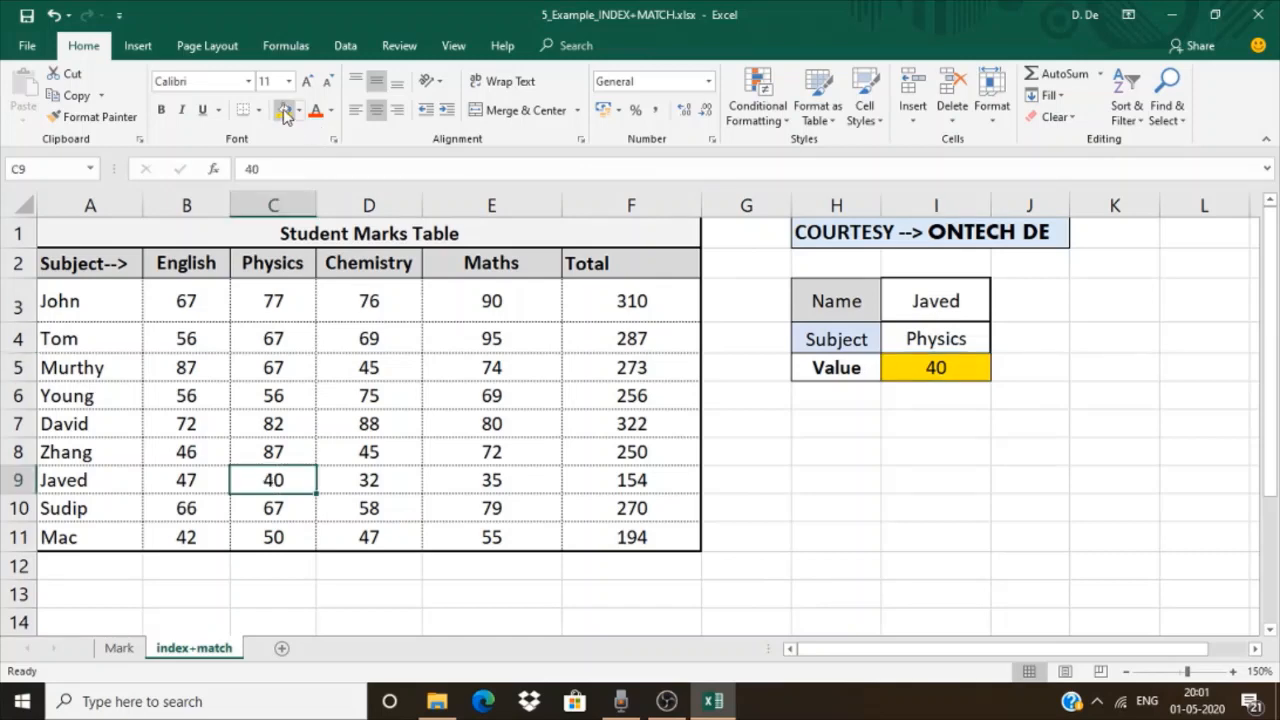
{"action": "left_click", "coordinate": [285, 112]}
{"action": "key", "text": "ctrl+z"}
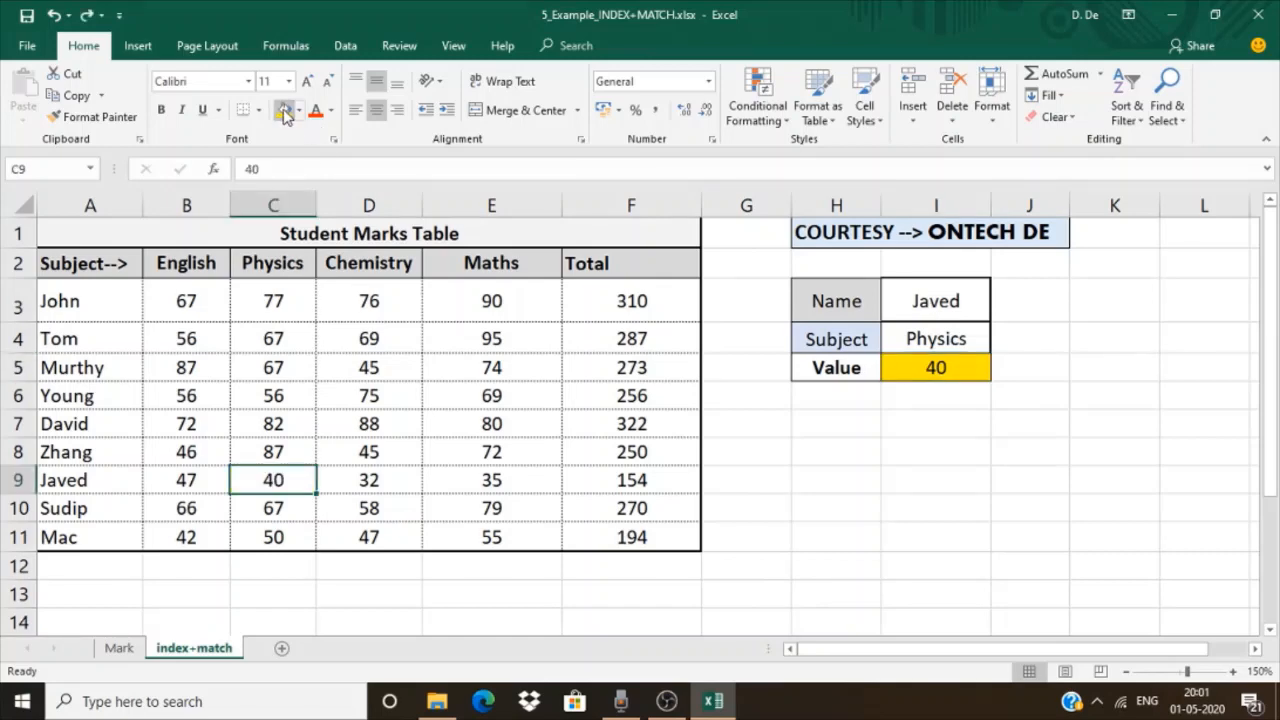